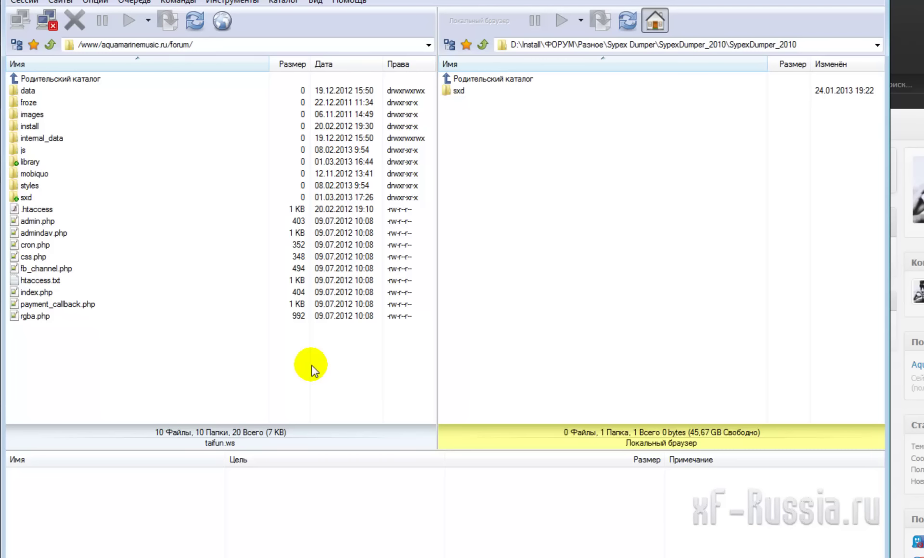
# Select the sxd folder in the server's /forum/ directory in FlashFXP
pyautogui.click(14, 198)
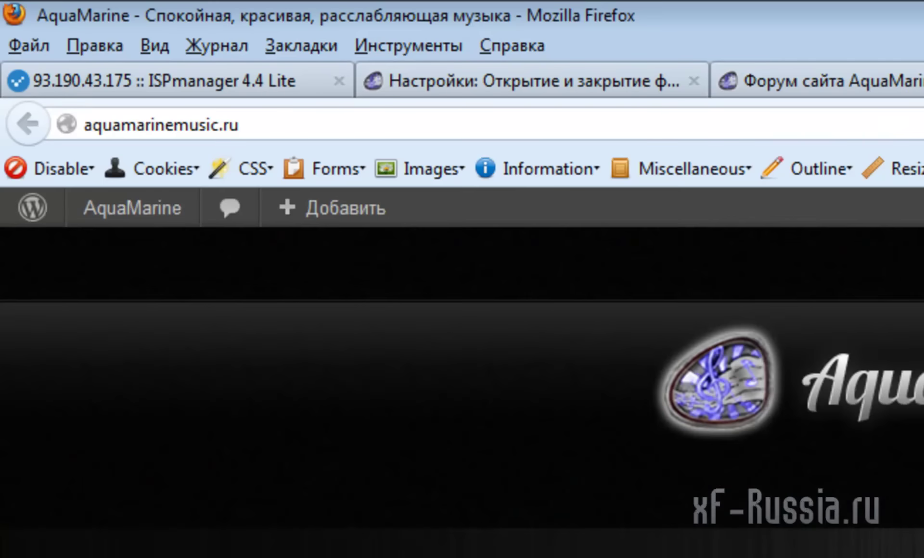
# Load aquamarinemusic.ru/forum/sxd in Firefox to reach the Sypex Dumper 2.0.10 login page
pyautogui.click(565, 119)
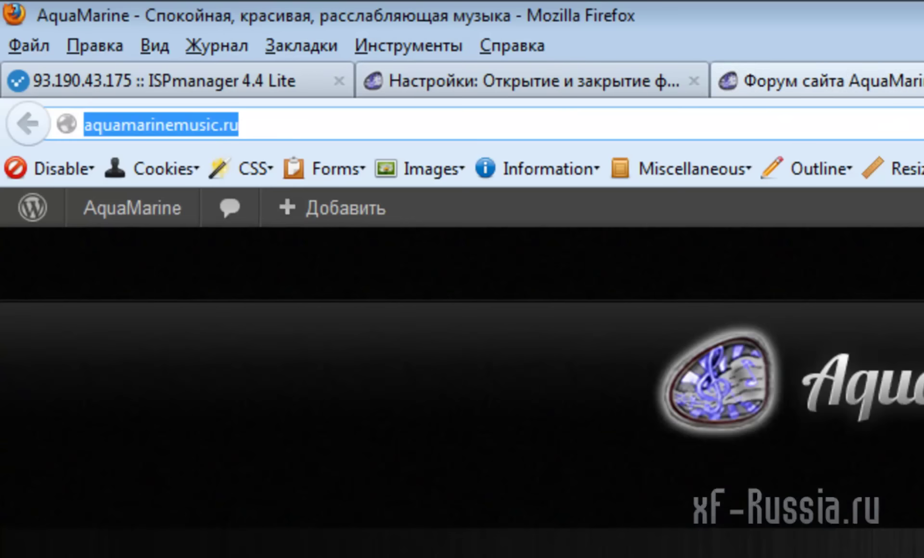
pyautogui.hotkey('ctrl', 'w')
pyautogui.click(447, 120)
pyautogui.click(446, 124)
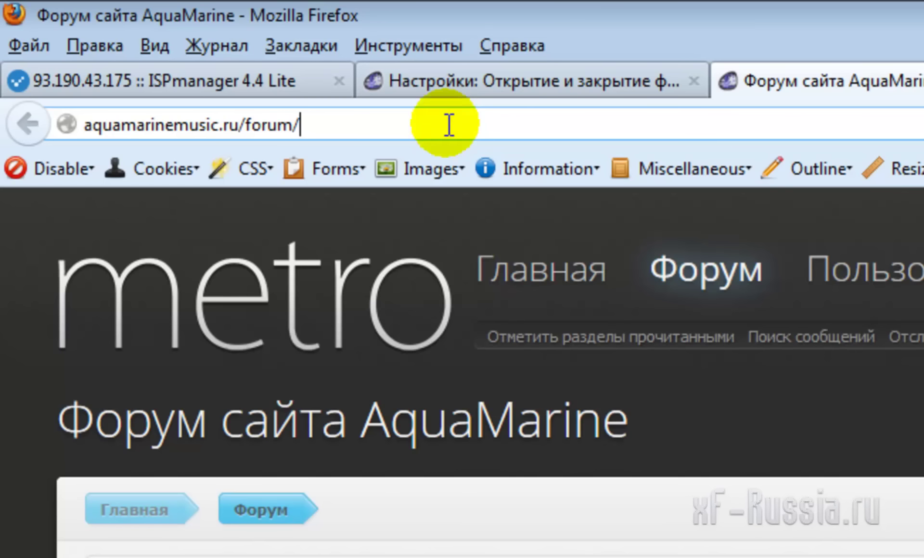
pyautogui.write('sxd')
pyautogui.press('Return')
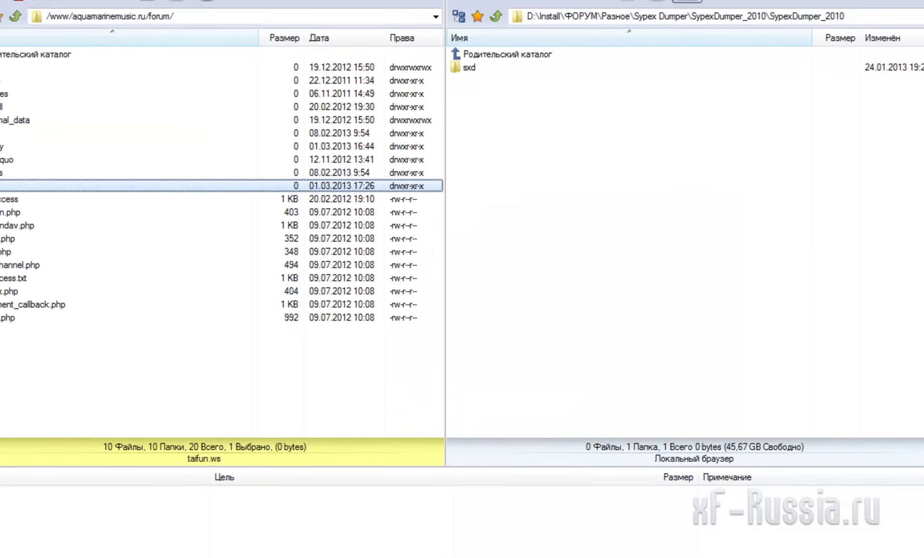
# Put the server's sxd folder name into inline rename mode, caret after 'sxd'
pyautogui.click(53, 227)
pyautogui.moveTo(48, 214)
pyautogui.mouseDown()
pyautogui.moveTo(39, 200)
pyautogui.moveTo(57, 218)
pyautogui.mouseUp()
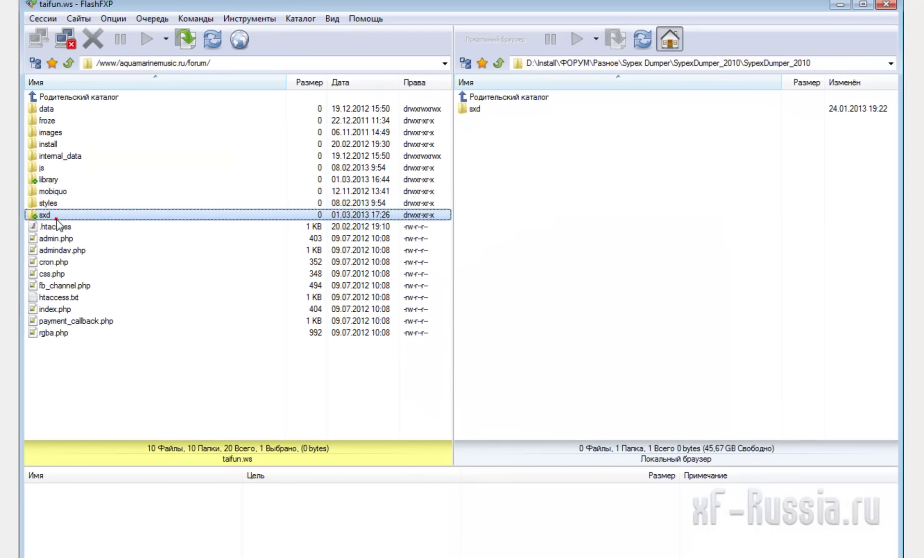
pyautogui.click(57, 215)
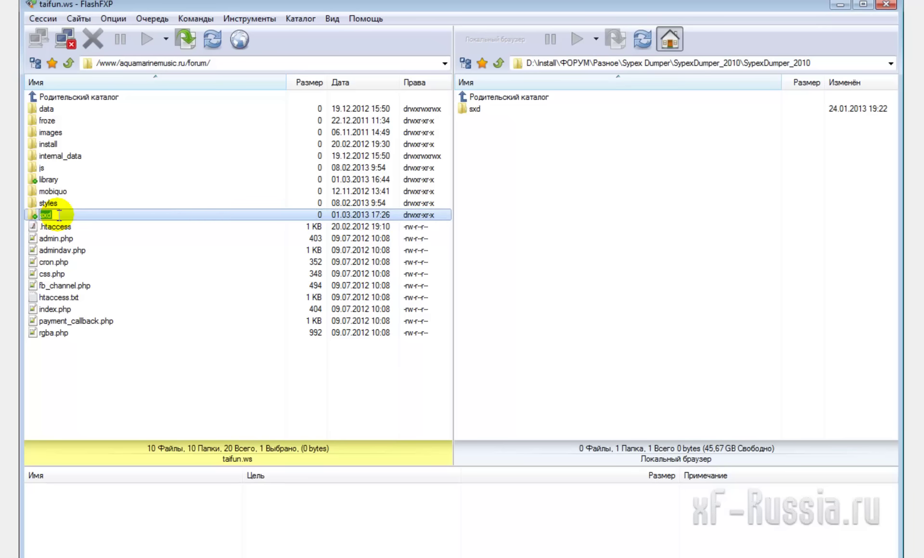
pyautogui.click(53, 216)
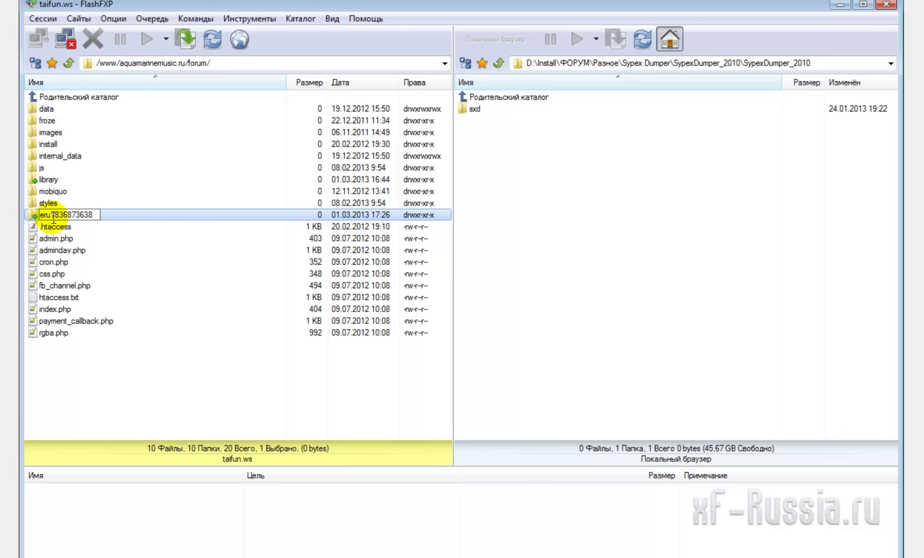
# Replace the remote forum folder's eru-based name with 'sxd9846t'
pyautogui.press('BackSpace')
pyautogui.press('BackSpace')
pyautogui.press('BackSpace')
pyautogui.press('BackSpace')
pyautogui.press('BackSpace')
pyautogui.press('BackSpace')
pyautogui.press('BackSpace')
pyautogui.press('BackSpace')
pyautogui.press('BackSpace')
pyautogui.press('BackSpace')
pyautogui.press('BackSpace')
pyautogui.press('BackSpace')
pyautogui.press('BackSpace')
pyautogui.press('BackSpace')
pyautogui.write('sxd')
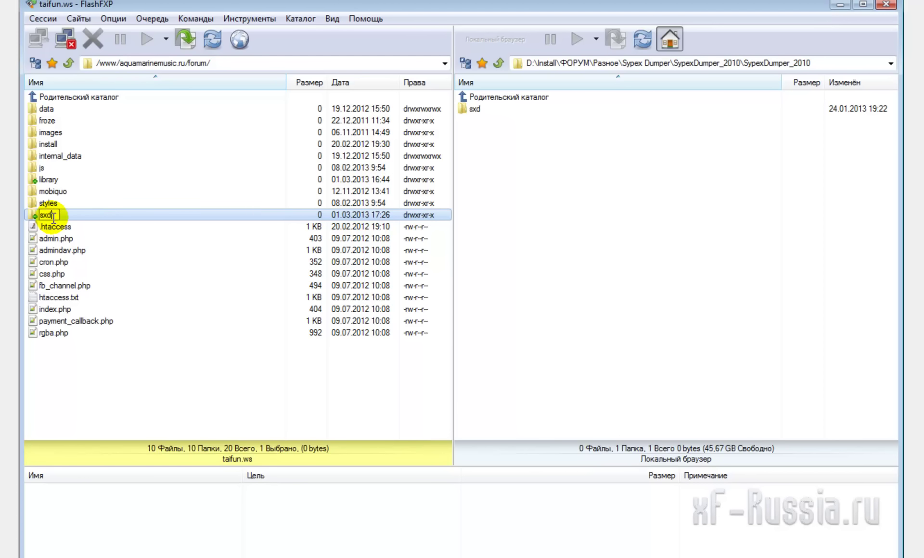
pyautogui.write('9846tFDqt6')
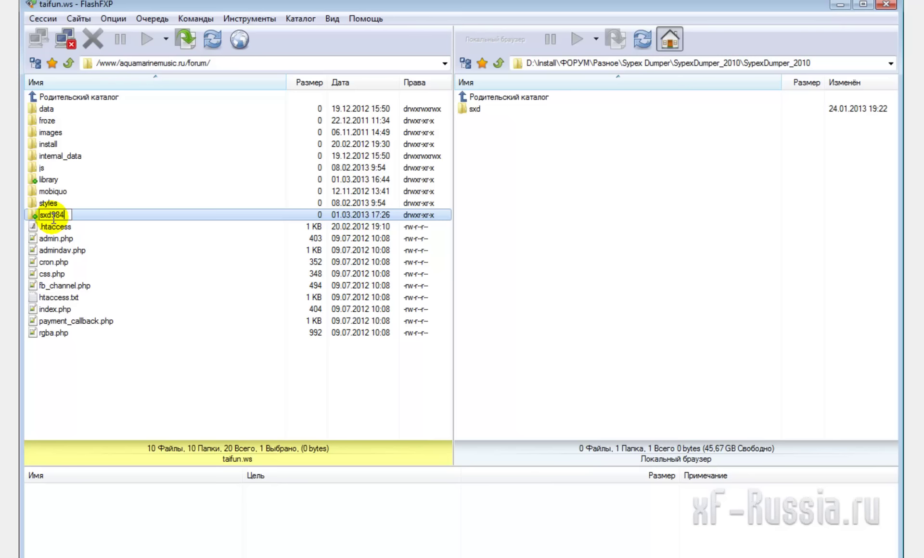
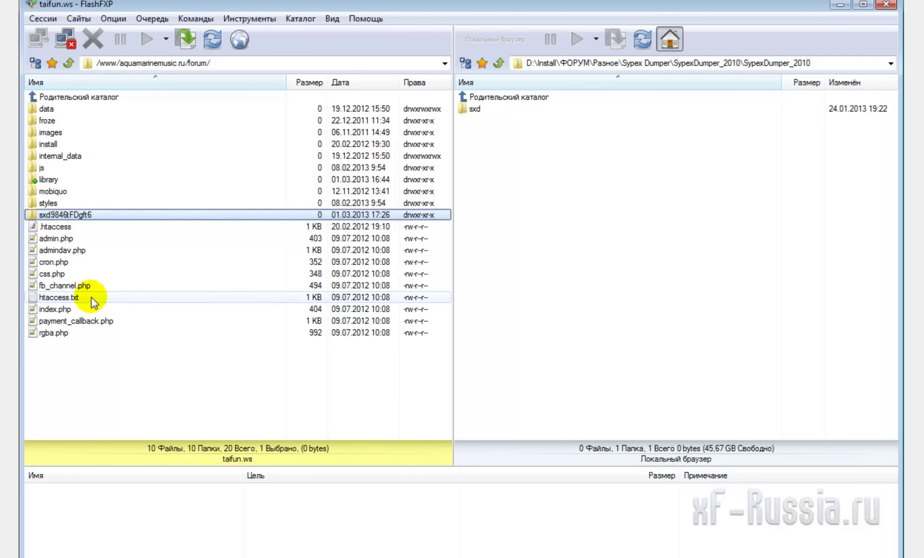
# Check the sxd9846tFDgft6 folder name, then load aquamarinemusic.ru/forum/sxd/ in Firefox
pyautogui.click(83, 217)
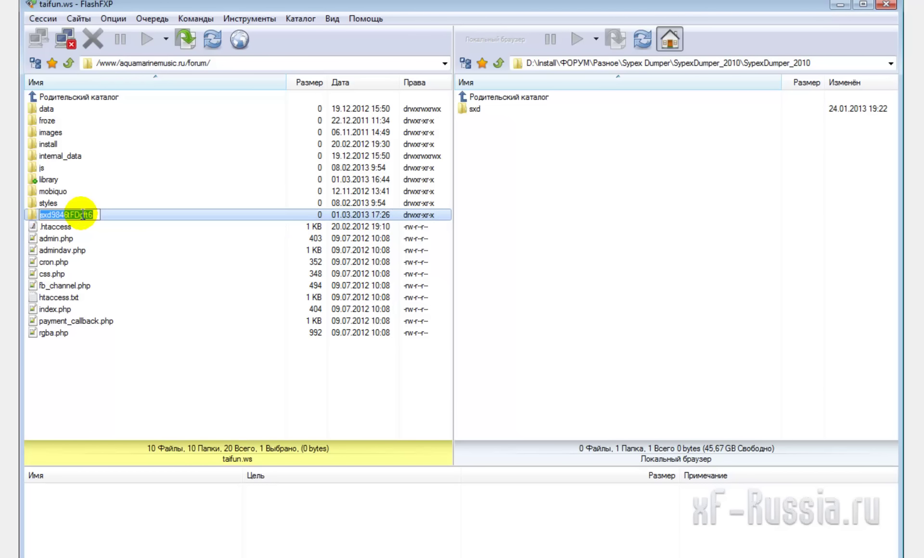
pyautogui.click(122, 37)
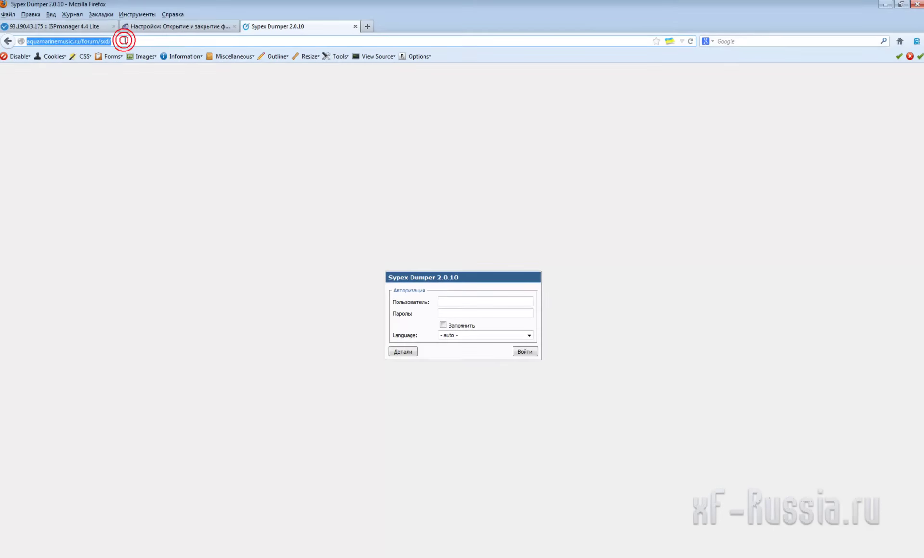
pyautogui.write('aquamarinemusic.ru/forum/sxd/')
pyautogui.press('Return')
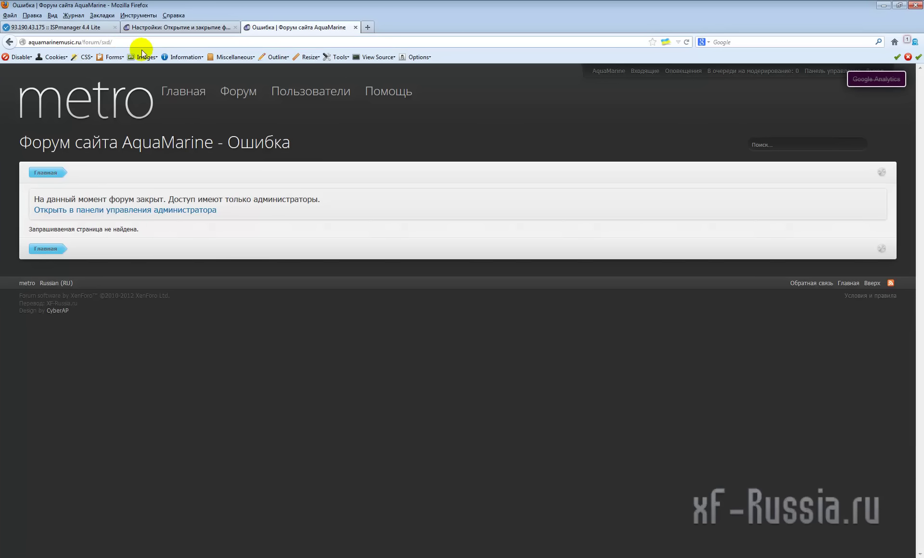
# Verify the old forum/sxd/ address returns page not found and recheck the folder's new name
pyautogui.click(147, 42)
pyautogui.click(146, 44)
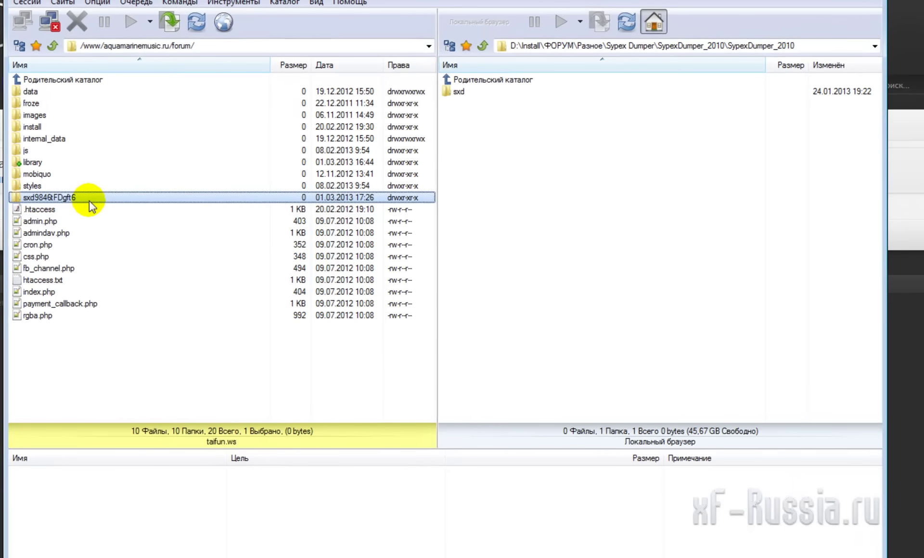
pyautogui.click(64, 197)
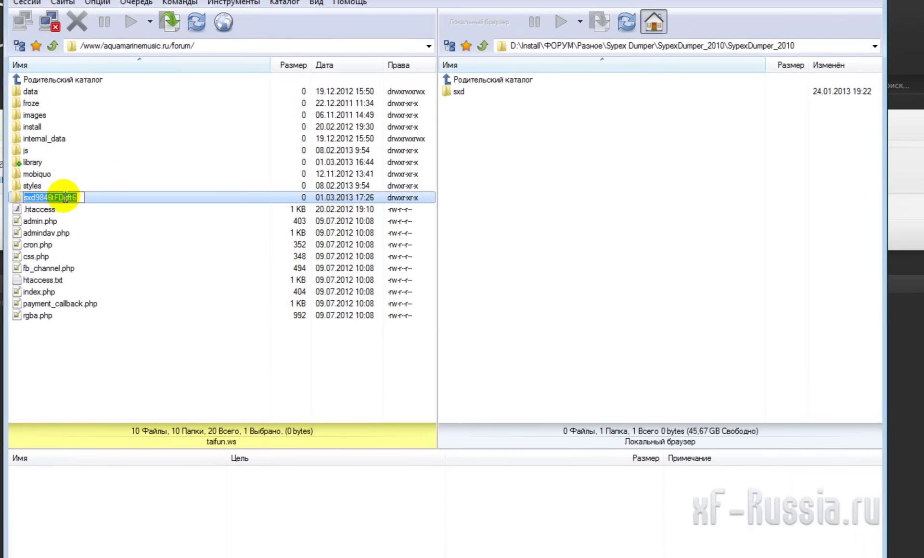
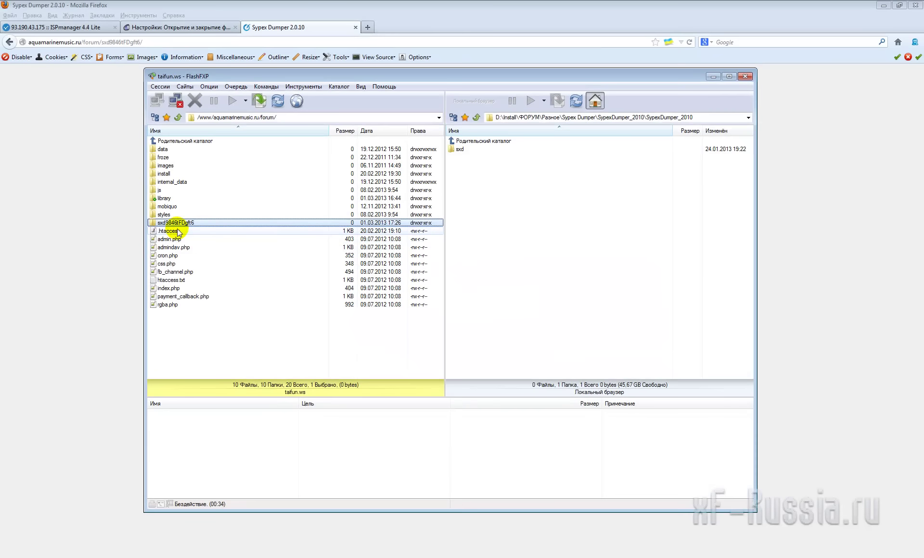
# Open the sxd9846tFDgft6 folder and set the backup folder's permissions to 777
pyautogui.doubleClick(164, 223)
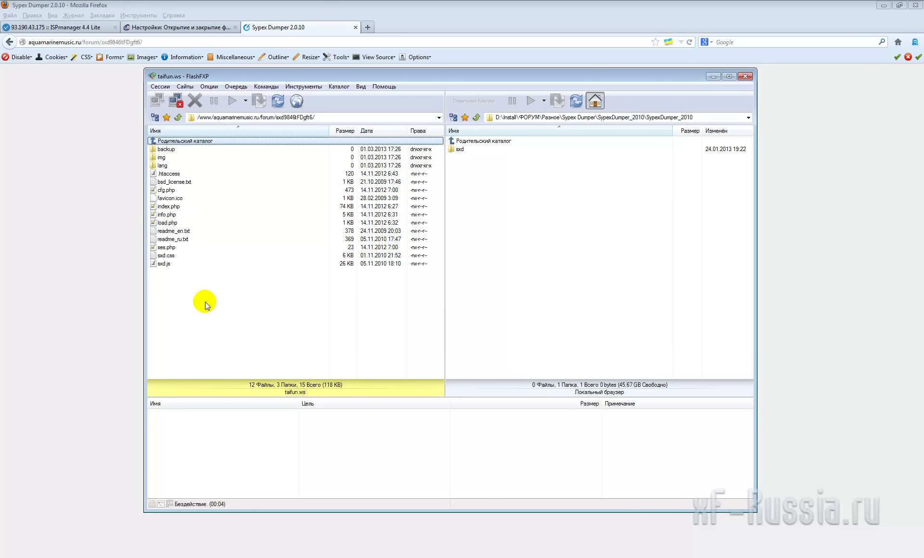
pyautogui.rightClick(165, 150)
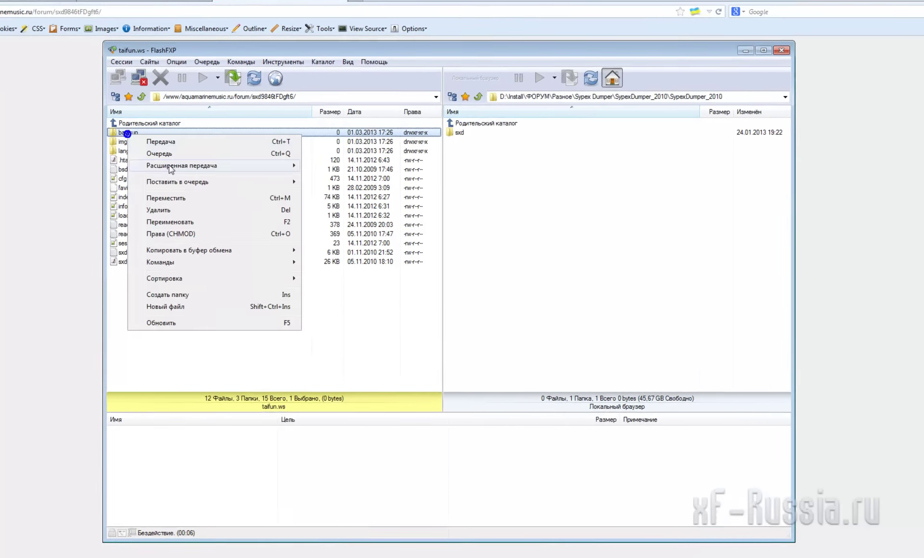
pyautogui.click(171, 234)
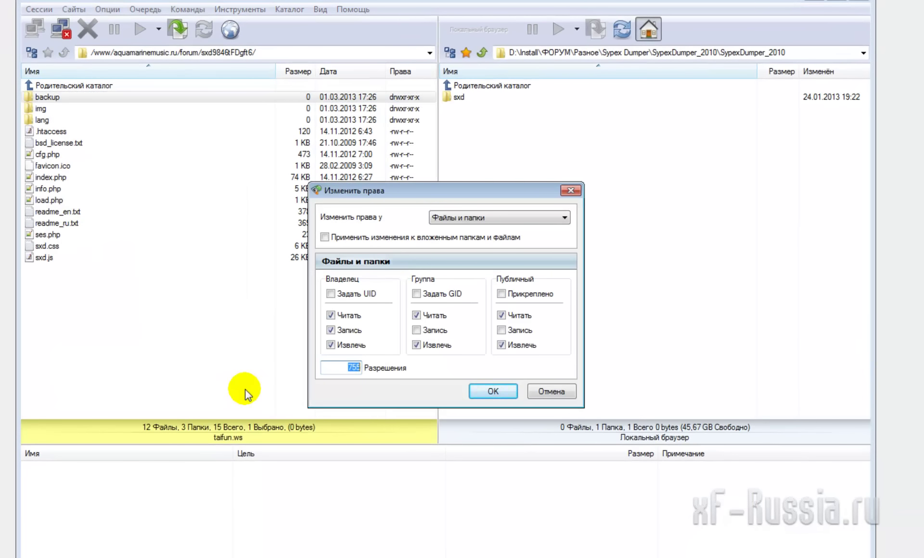
pyautogui.write('777')
pyautogui.press('Return')
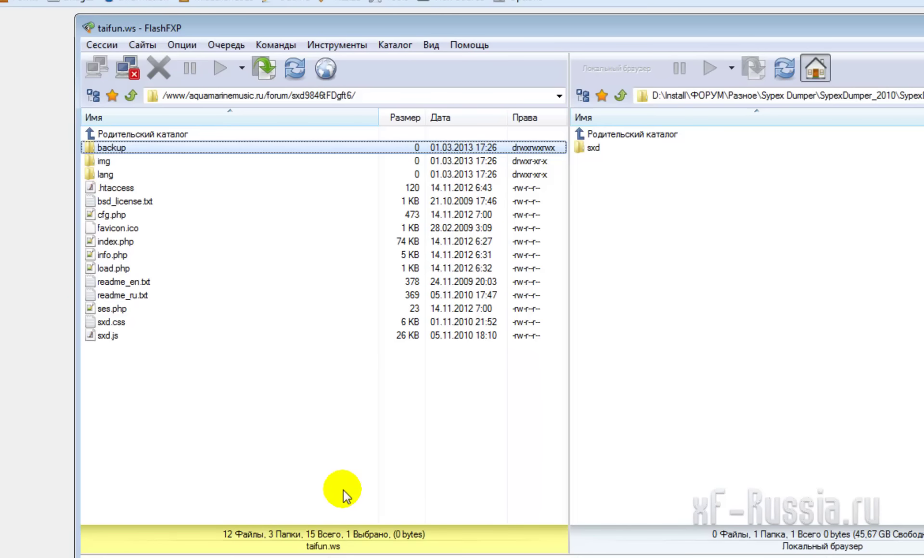
# Set cfg.php and ses.php permissions to 666
pyautogui.click(121, 214)
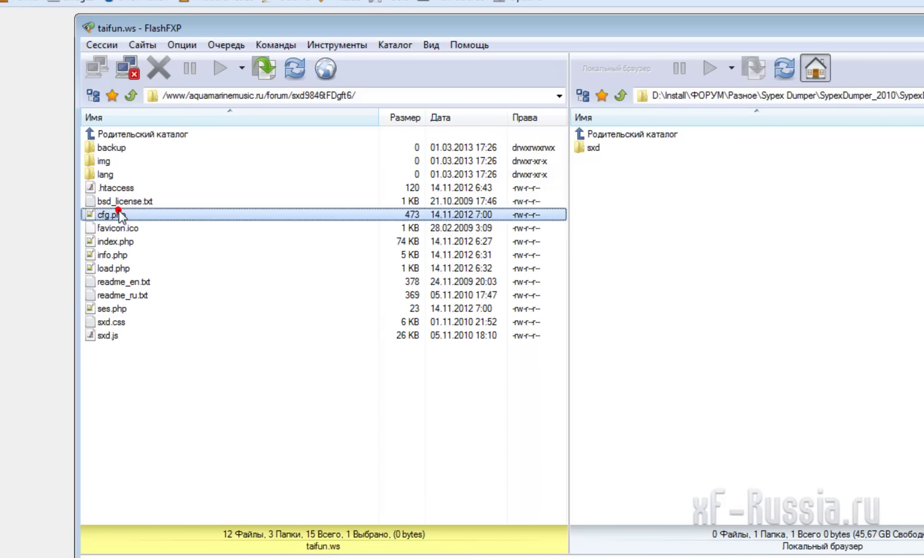
pyautogui.keyDown('ctrl'); pyautogui.click(125, 310); pyautogui.keyUp('ctrl')
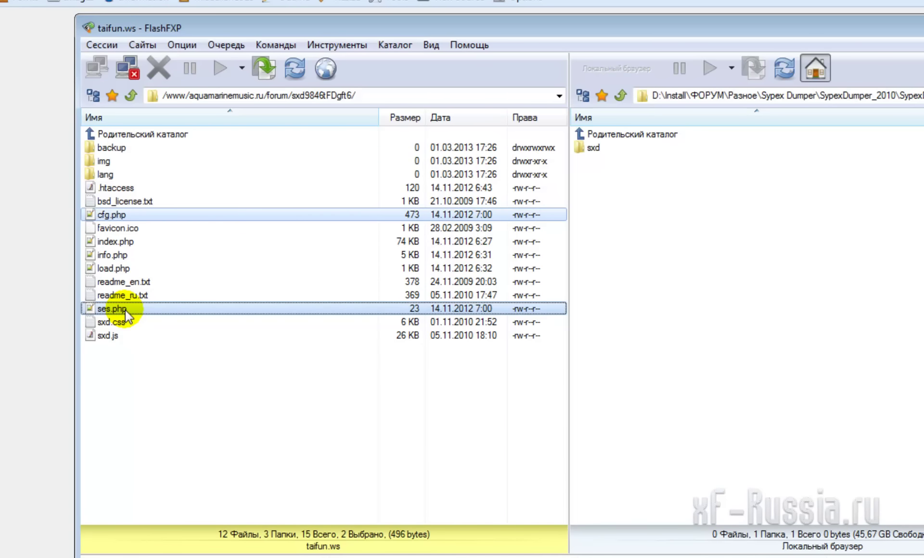
pyautogui.rightClick(125, 309)
pyautogui.click(223, 487)
pyautogui.write('666')
pyautogui.press('Return')
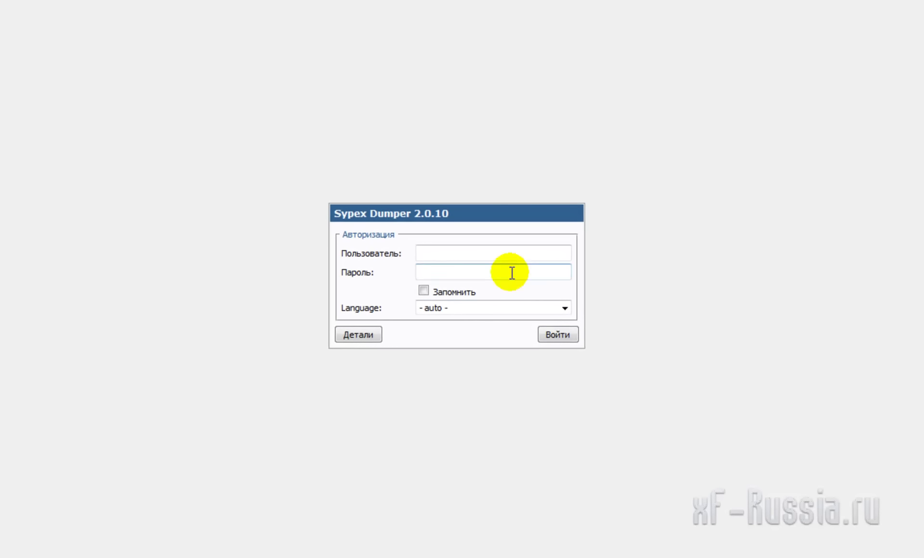
# Show the Sypex Dumper 2.0.10 authorization form in the browser, user and password left empty
pyautogui.click(124, 314)
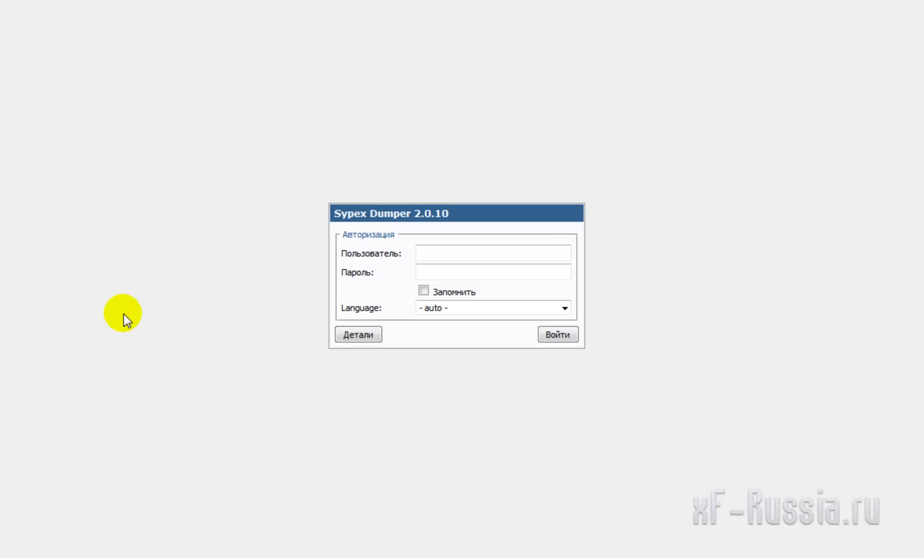
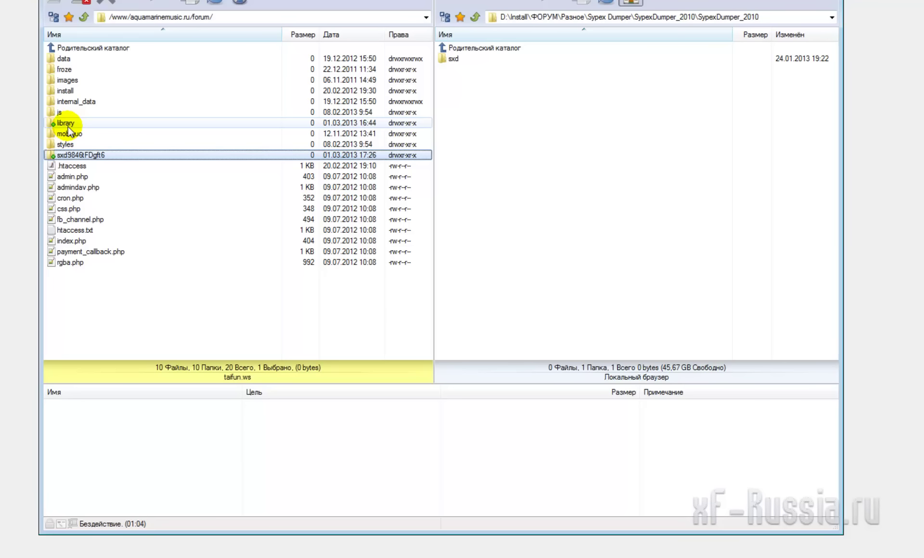
# Open the remote library folder and bring up the context menu for config.php
pyautogui.doubleClick(67, 126)
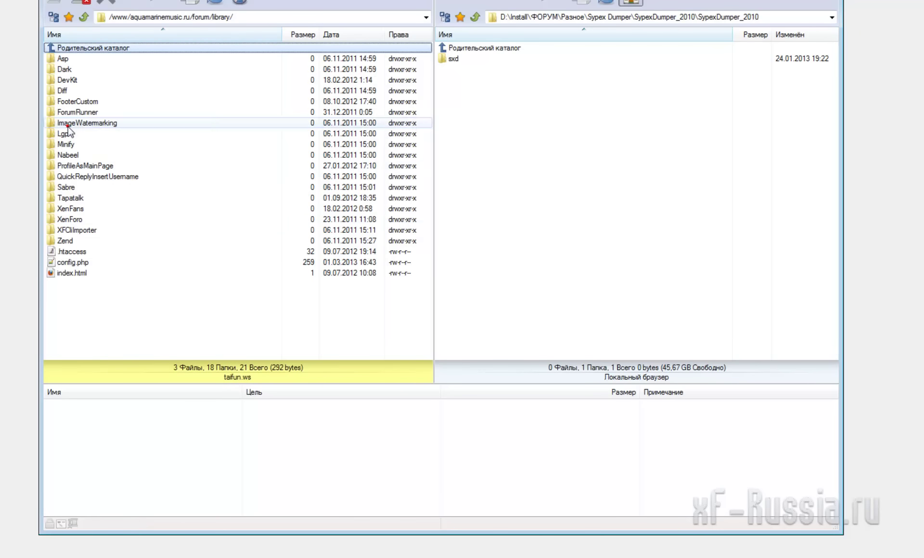
pyautogui.click(83, 263)
pyautogui.rightClick(81, 262)
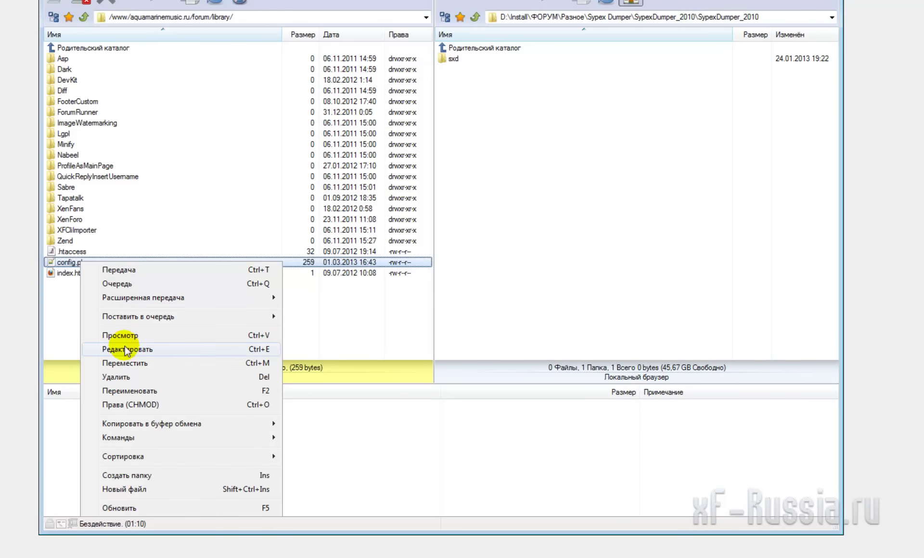
# View config.php in Notepad++ and select the database username value on line 5
pyautogui.click(120, 335)
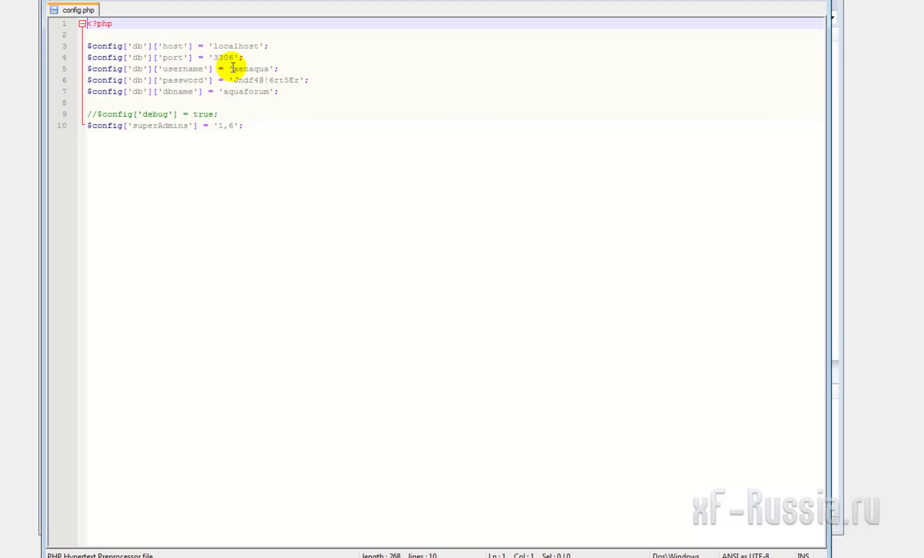
pyautogui.moveTo(233, 68); pyautogui.dragTo(268, 65)
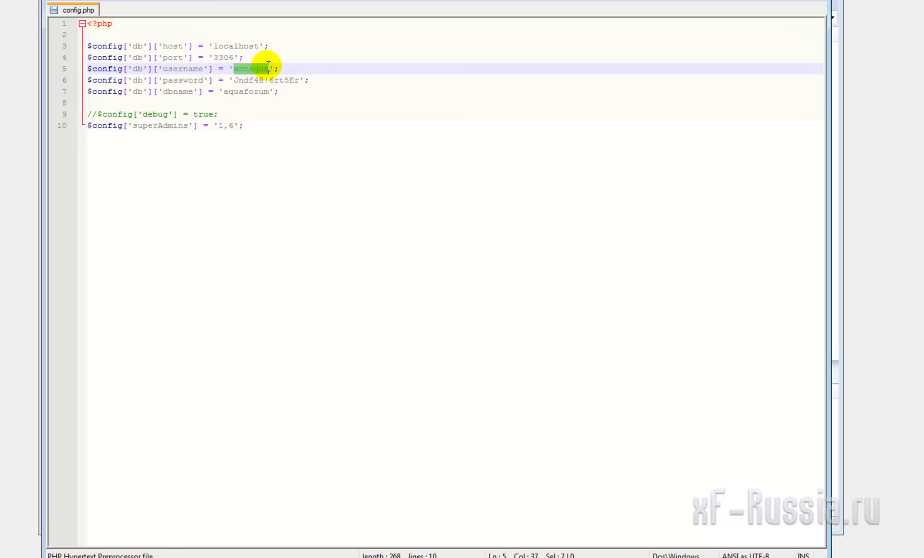
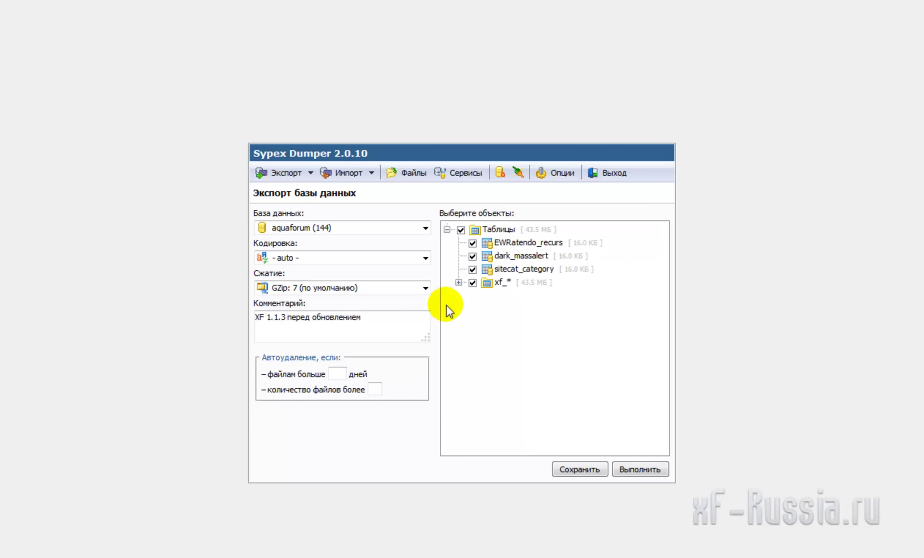
# Review the xf_* table group and leave every table selected for export
pyautogui.click(458, 283)
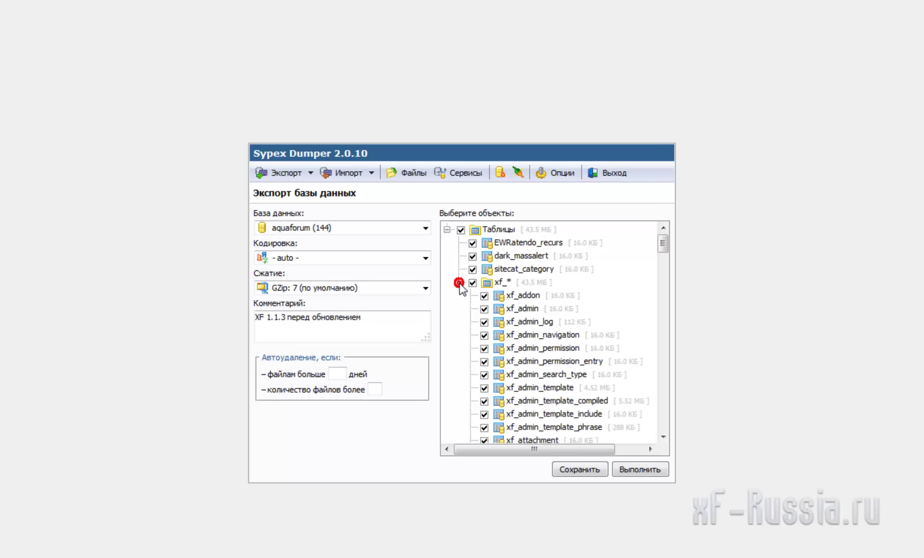
pyautogui.click(484, 296)
pyautogui.click(483, 296)
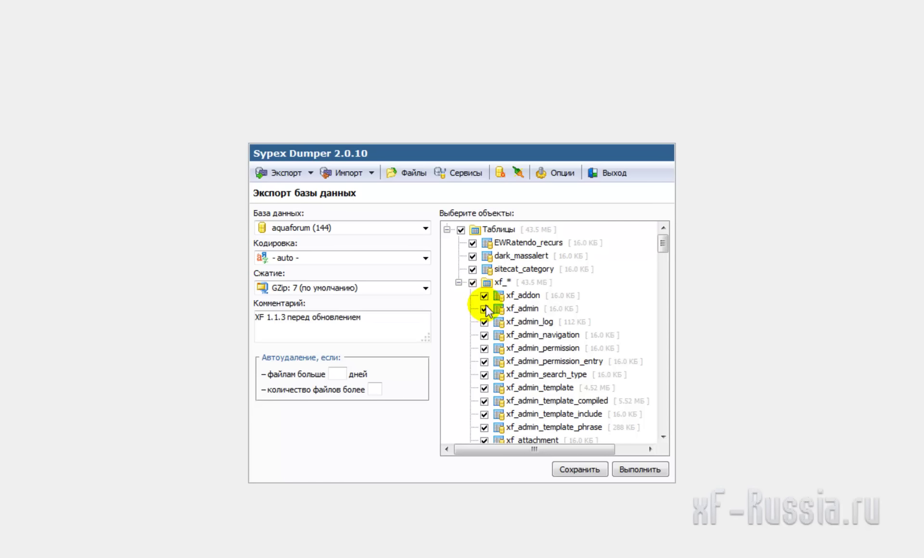
pyautogui.click(460, 230)
pyautogui.click(484, 335)
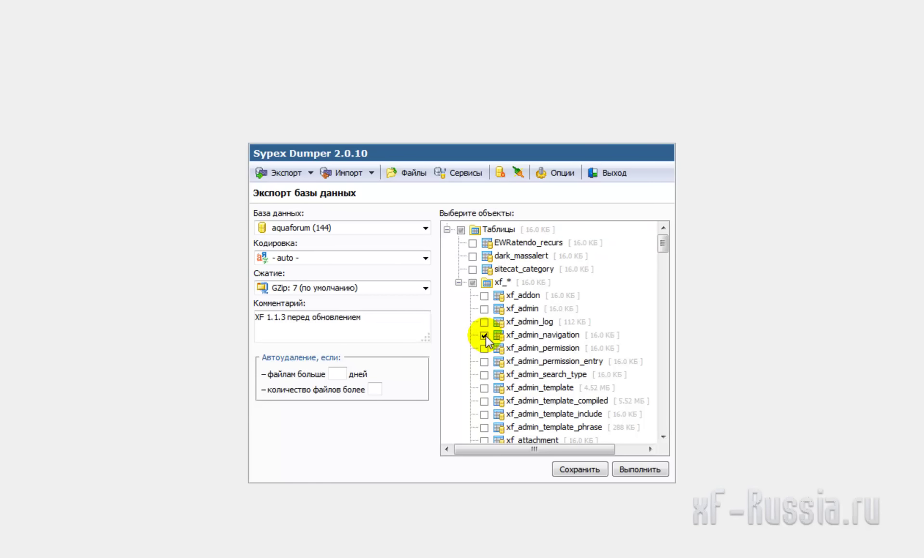
pyautogui.click(484, 336)
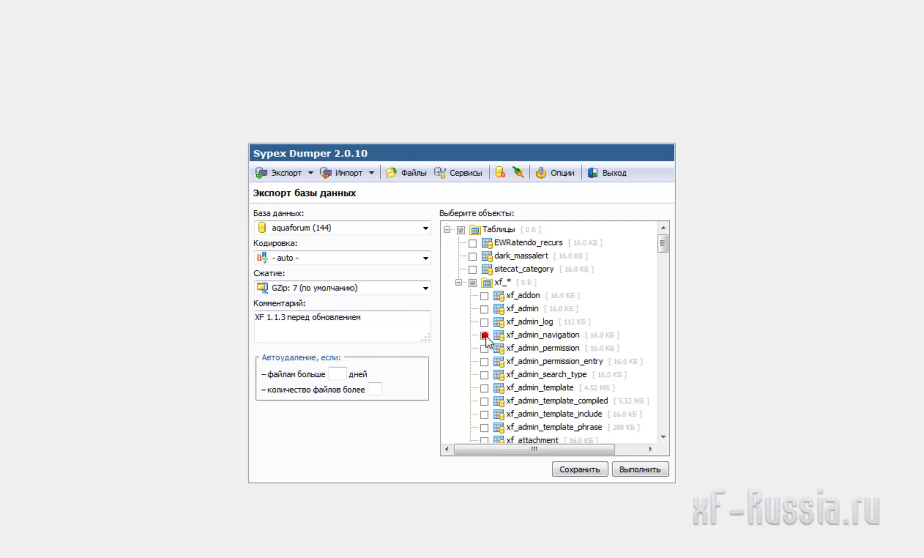
pyautogui.click(460, 230)
pyautogui.scroll(-20, 577, 306)
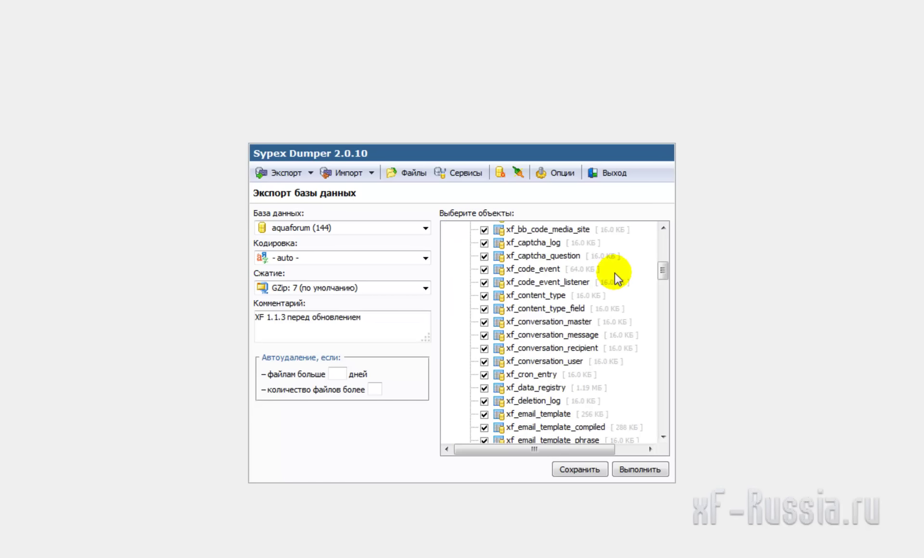
pyautogui.scroll(-6, 612, 278)
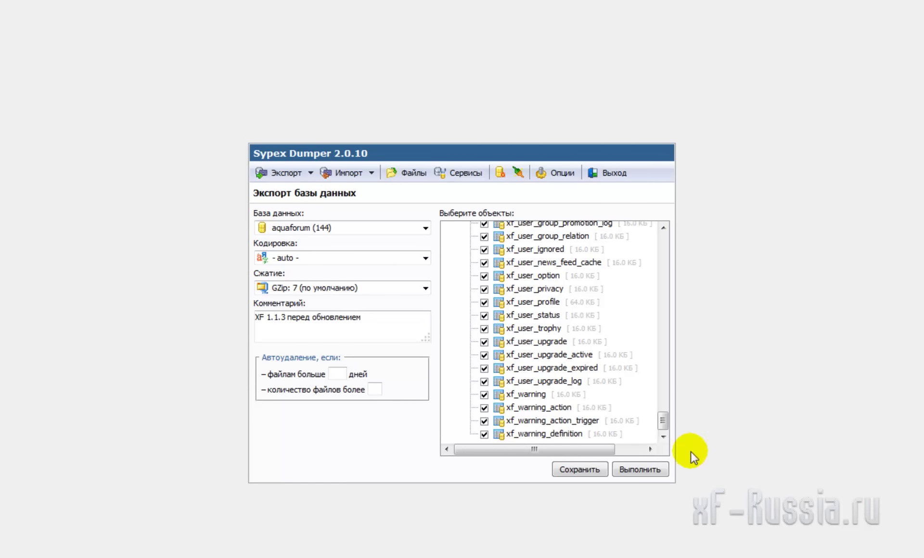
pyautogui.moveTo(663, 420); pyautogui.dragTo(662, 231)
pyautogui.click(459, 283)
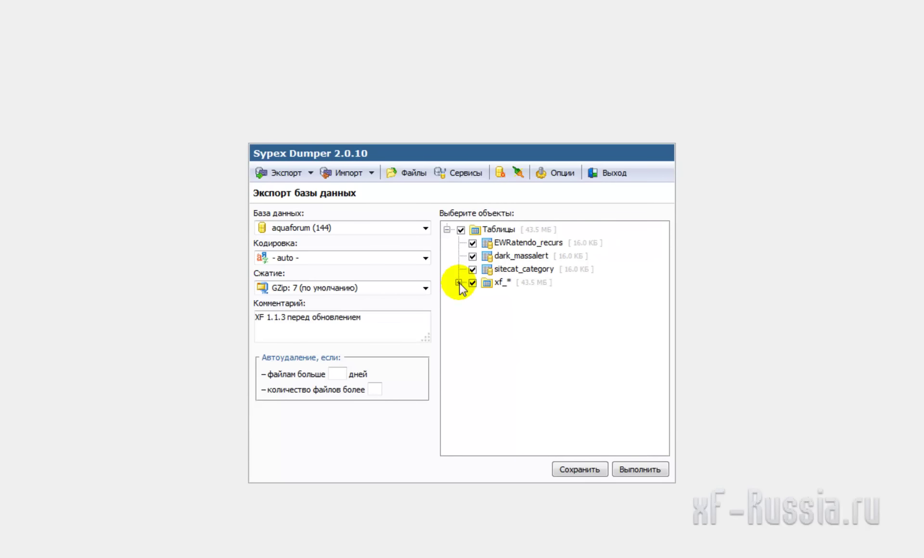
pyautogui.click(459, 284)
pyautogui.click(459, 283)
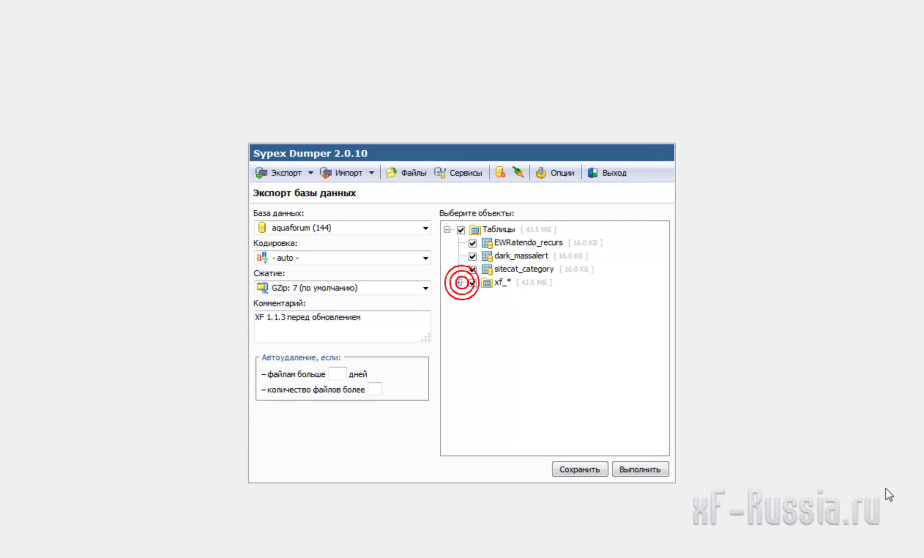
# Export the aquaforum database and download the 3.70 МБ archive to D:\Downloads\Compressed
pyautogui.click(619, 470)
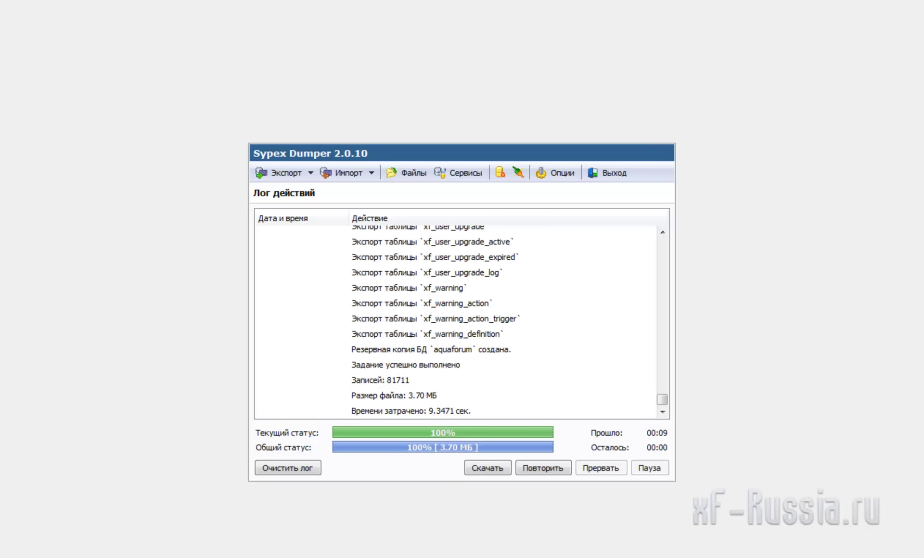
pyautogui.click(478, 471)
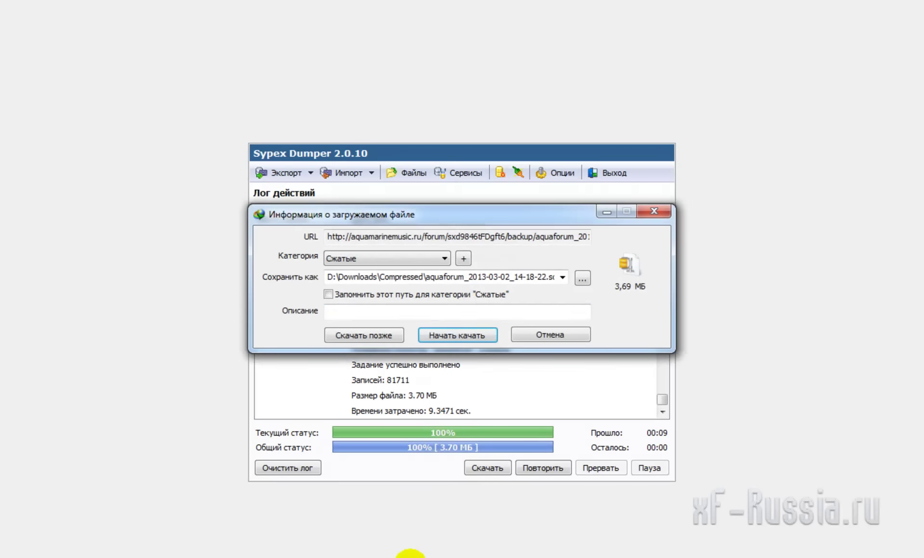
pyautogui.click(455, 337)
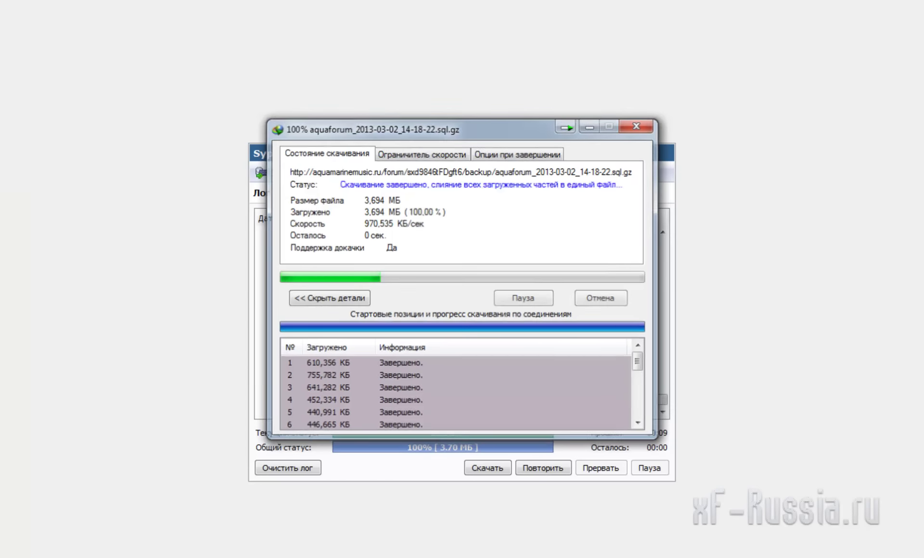
pyautogui.click(481, 332)
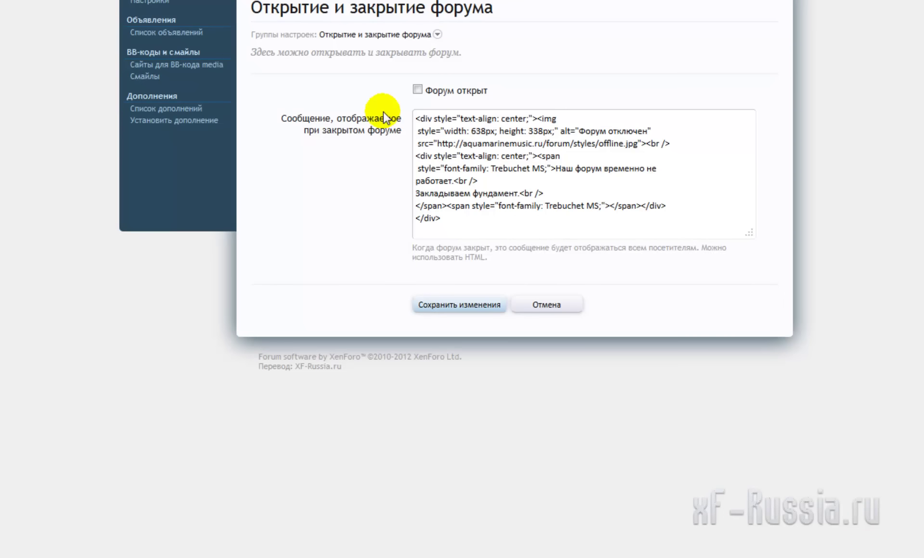
# Tick 'Форум открыт', save the change, and log back into the admin control panel
pyautogui.click(420, 90)
pyautogui.click(439, 305)
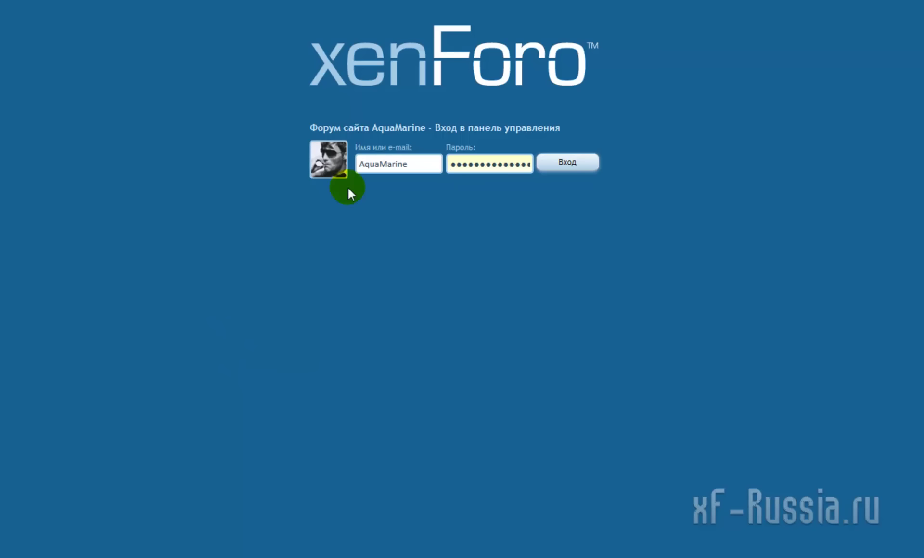
pyautogui.click(577, 153)
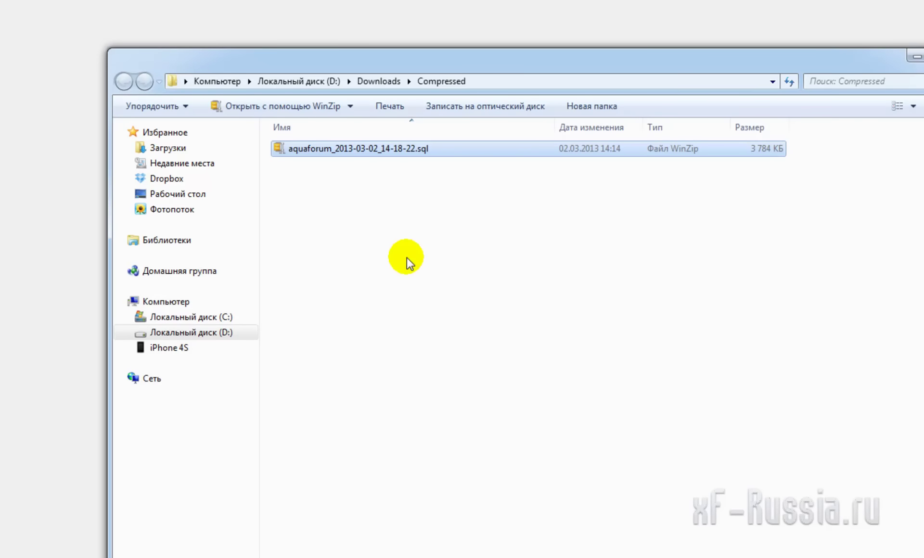
# Create a new folder named Бэкап in Compressed
pyautogui.rightClick(316, 251)
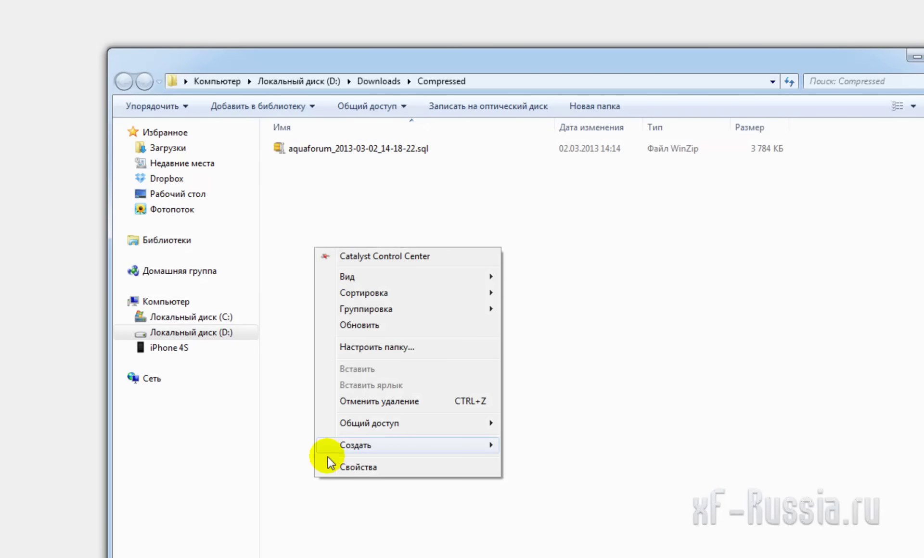
pyautogui.moveTo(344, 444)
pyautogui.click(561, 442)
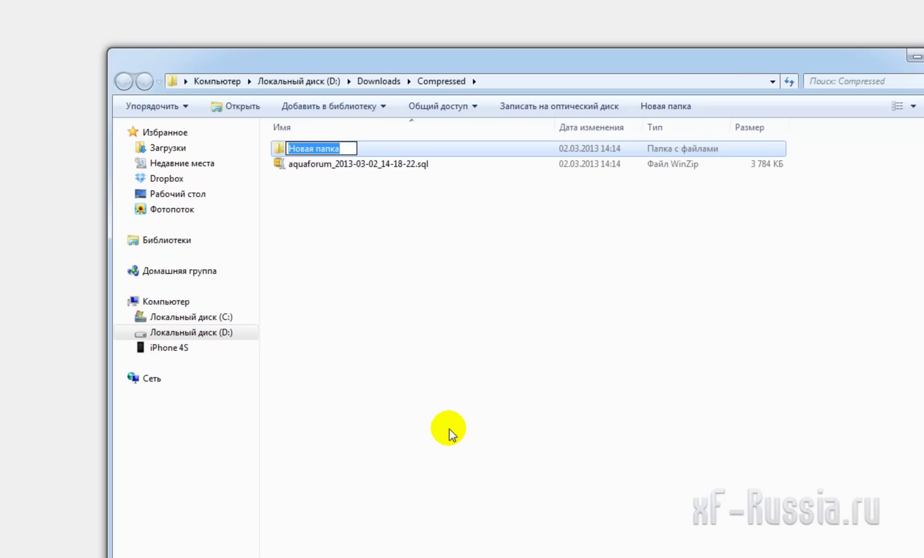
pyautogui.write('Бэкап')
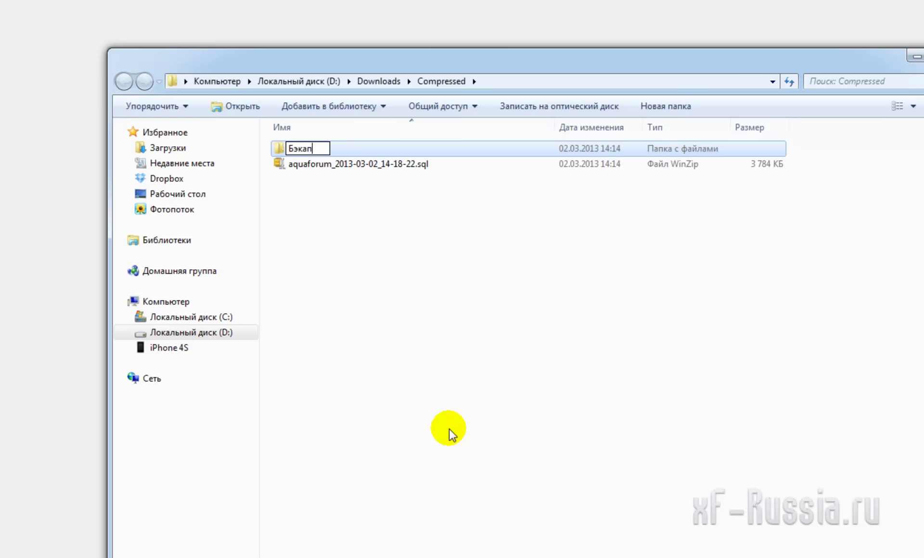
pyautogui.press('Return')
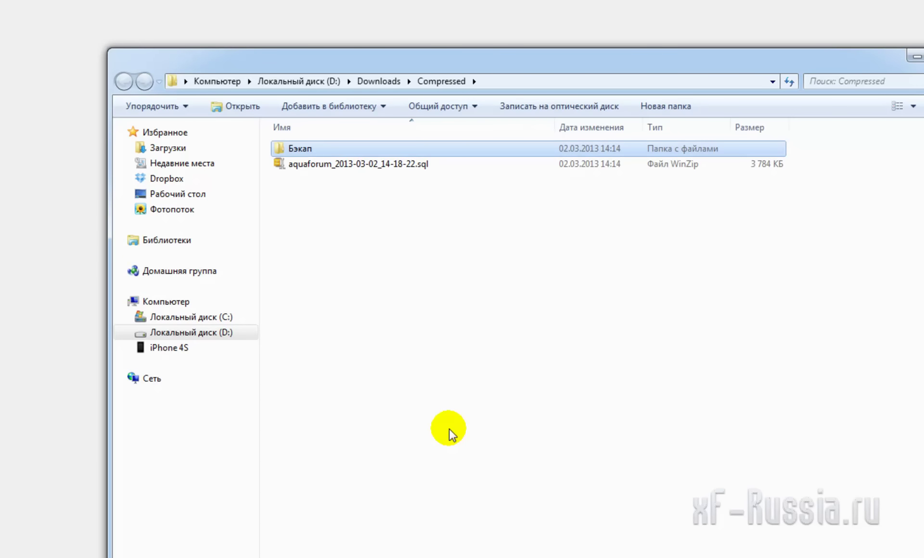
# Create a БД subfolder inside Бэкап
pyautogui.doubleClick(307, 150)
pyautogui.rightClick(300, 260)
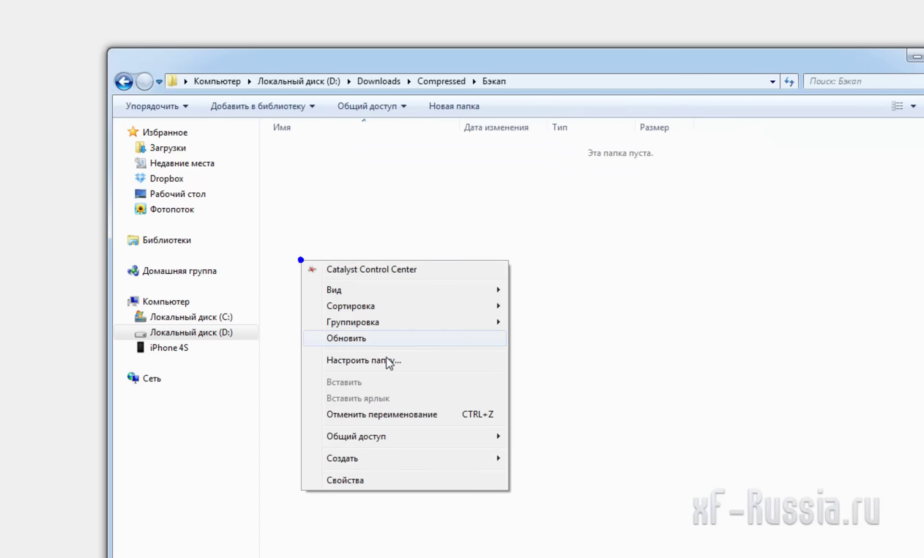
pyautogui.moveTo(361, 457)
pyautogui.click(532, 457)
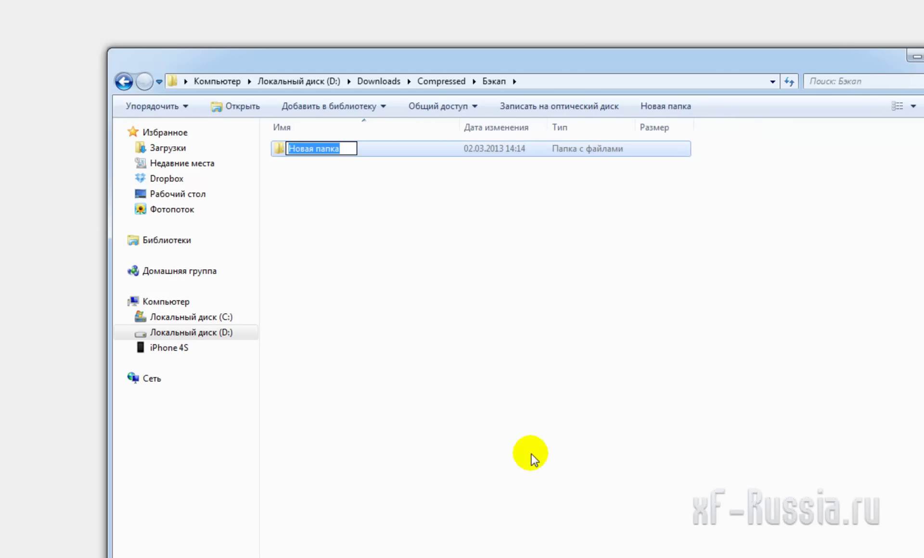
pyautogui.write('БД')
pyautogui.press('Return')
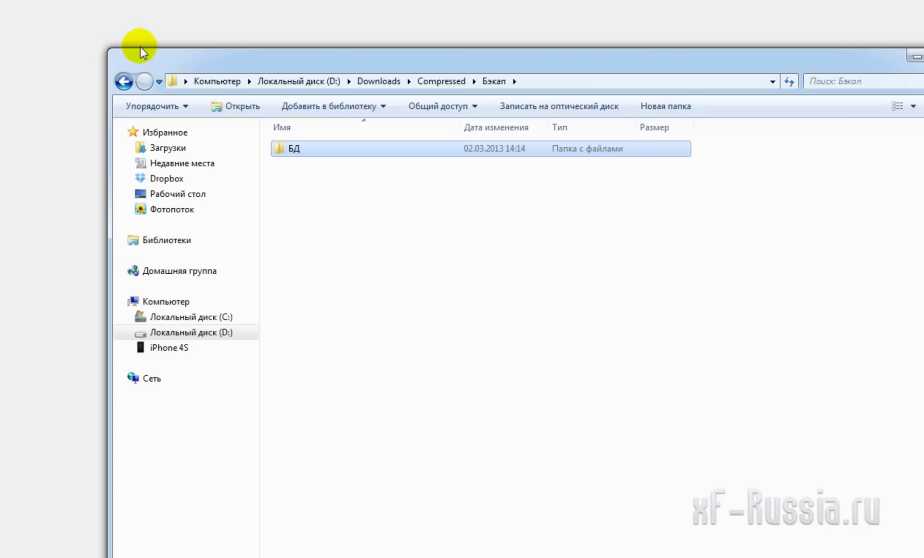
# Move the .sql backup into Бэкап and add a Файлы folder there
pyautogui.click(124, 81)
pyautogui.moveTo(298, 167); pyautogui.dragTo(309, 151)
pyautogui.doubleClick(300, 149)
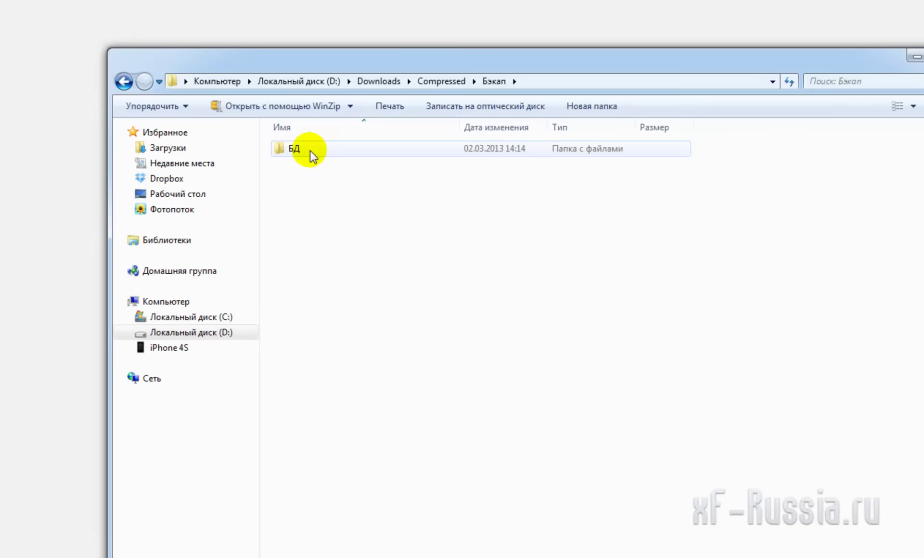
pyautogui.rightClick(332, 253)
pyautogui.moveTo(425, 450)
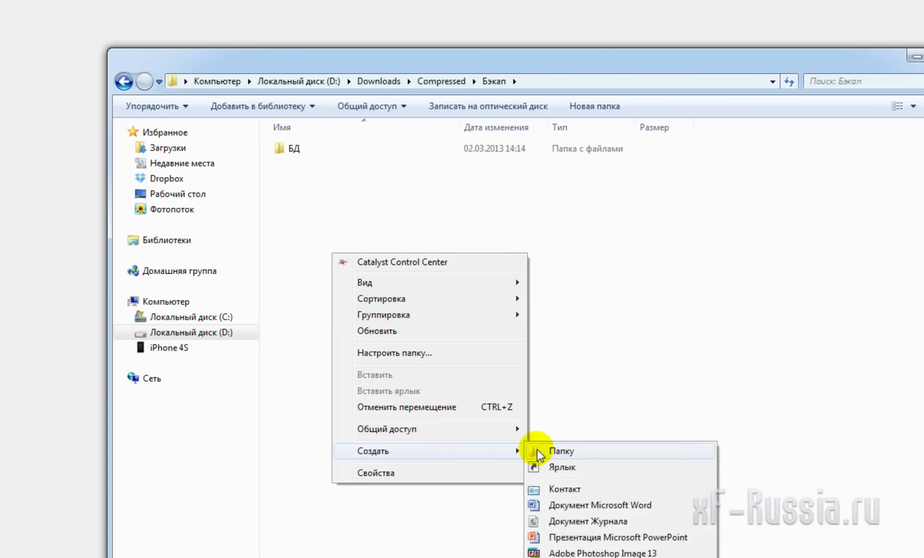
pyautogui.click(534, 448)
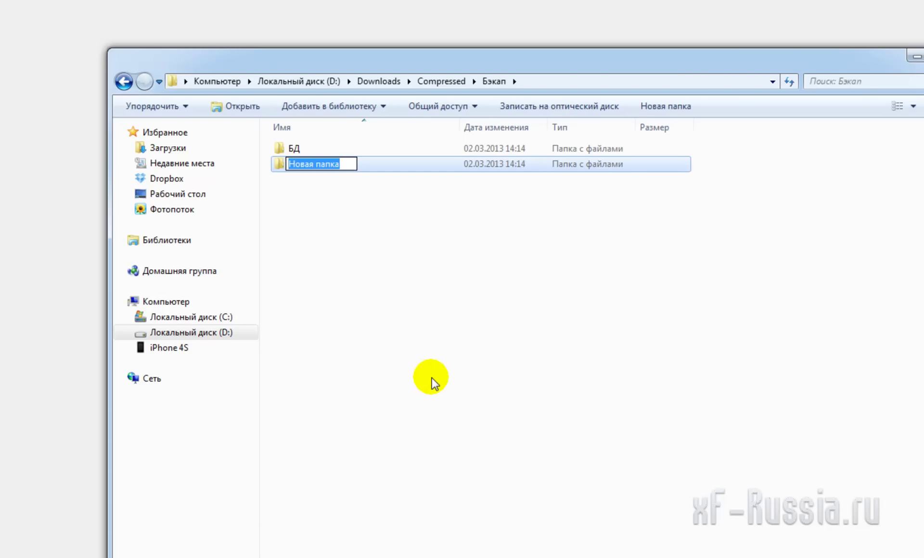
pyautogui.write('Файлы')
pyautogui.press('Return')
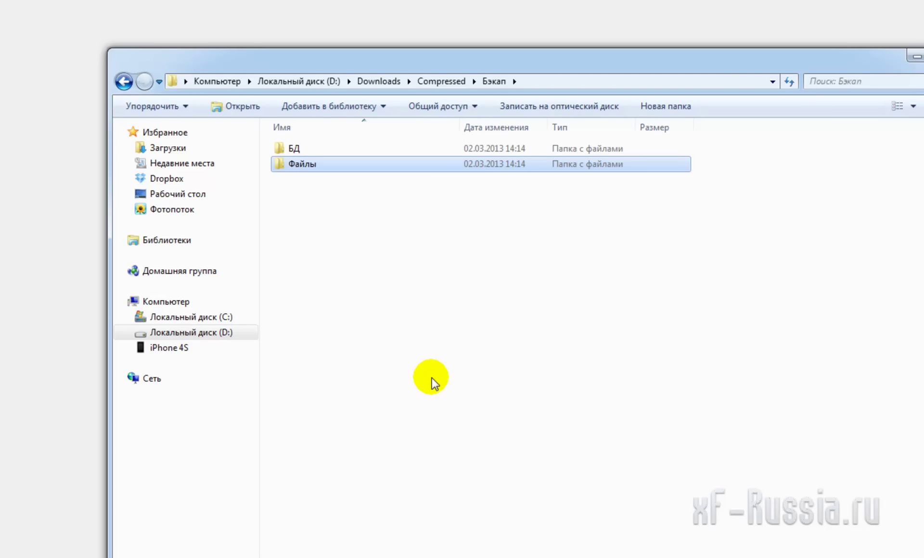
# Create an XF 1.1.3 folder inside Файлы, then minimise Explorer
pyautogui.press('Return')
pyautogui.rightClick(417, 331)
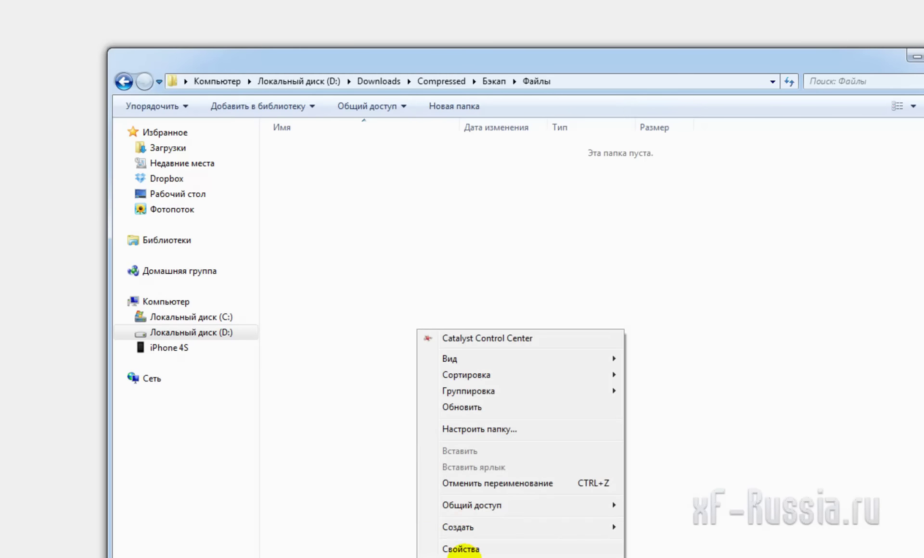
pyautogui.moveTo(476, 525)
pyautogui.click(665, 328)
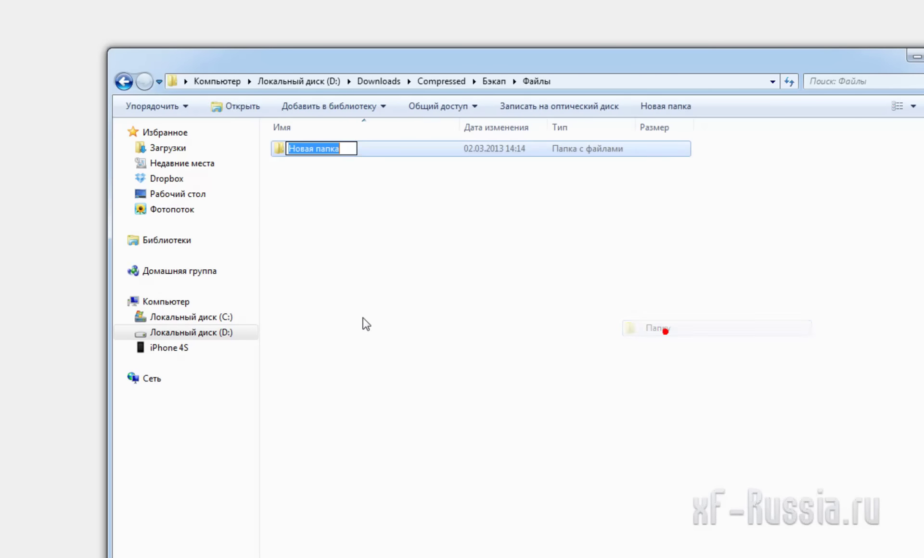
pyautogui.write('XF 1.1.3')
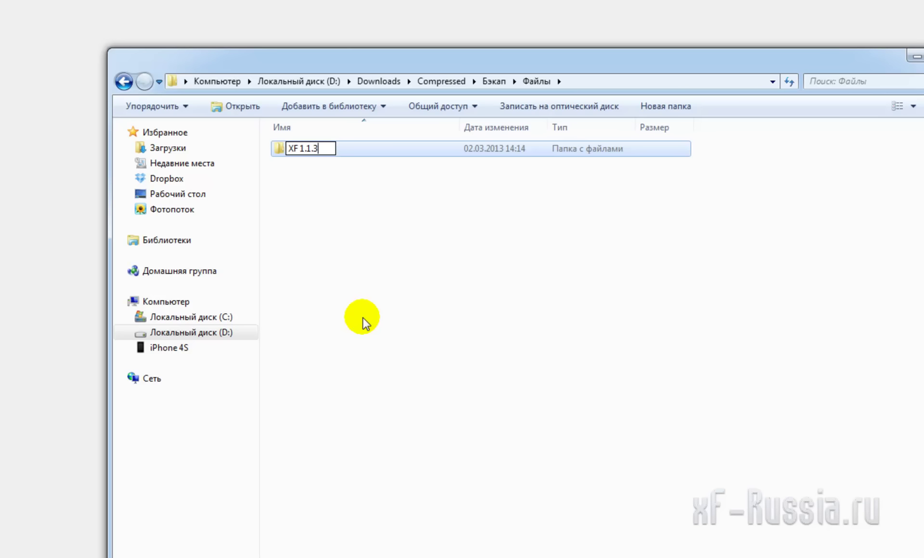
pyautogui.press('Return')
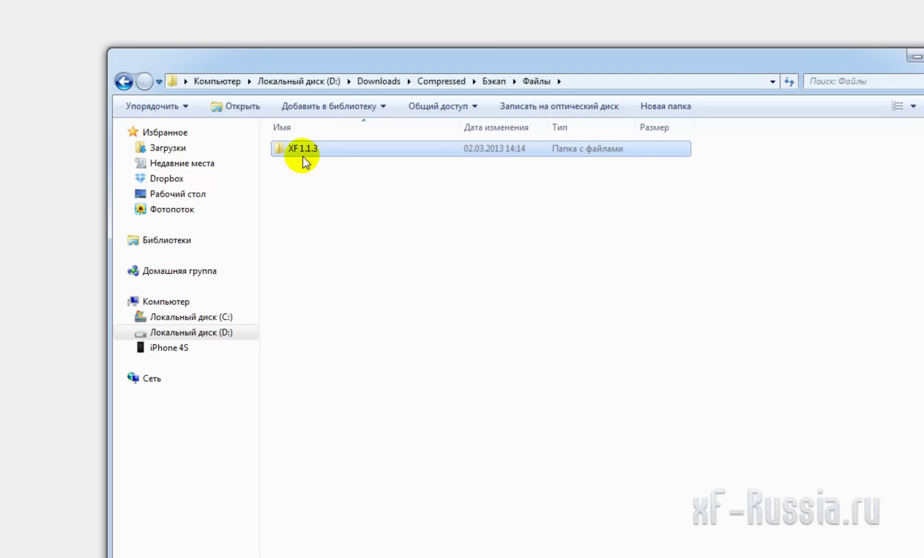
pyautogui.click(914, 56)
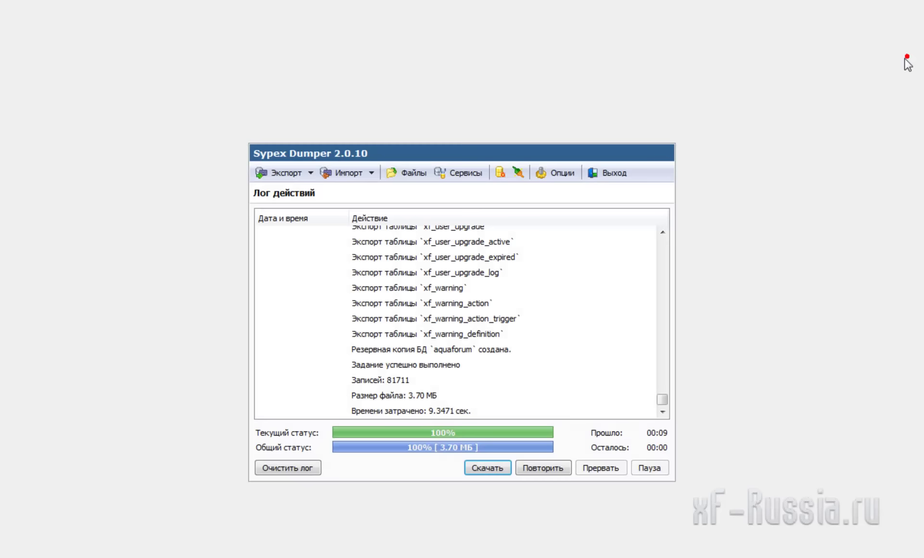
# Show the Файлы backup list and select the 3.70 МБ aquaforum archive from 2013.03.02 14:18
pyautogui.click(394, 173)
pyautogui.click(350, 237)
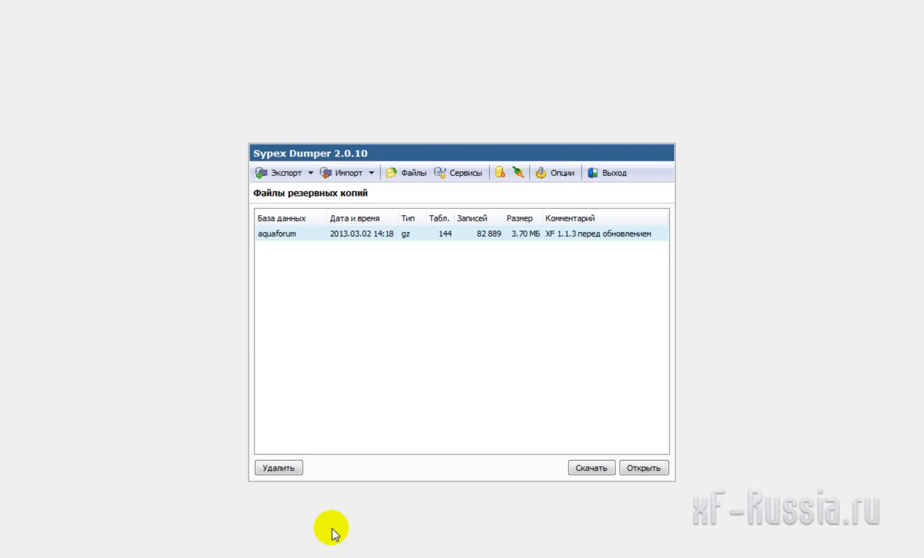
pyautogui.click(400, 176)
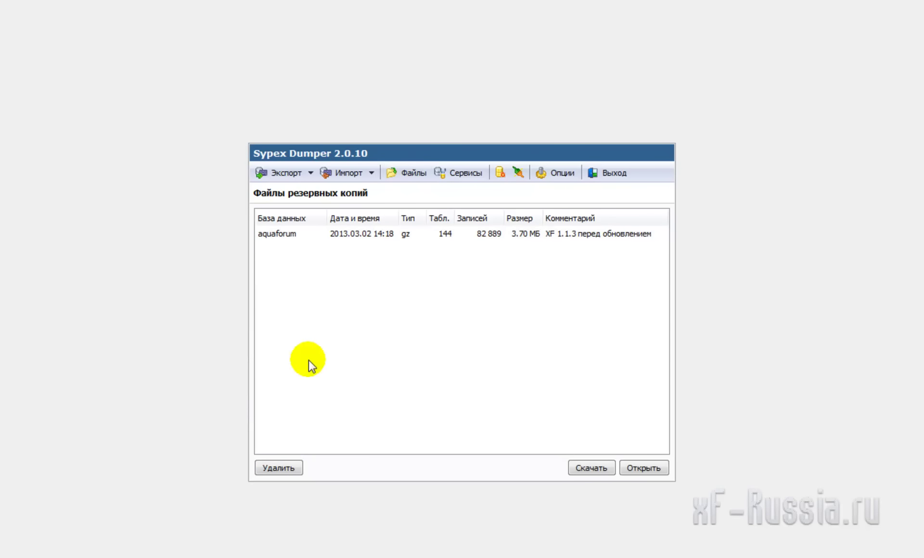
pyautogui.click(320, 233)
pyautogui.click(284, 474)
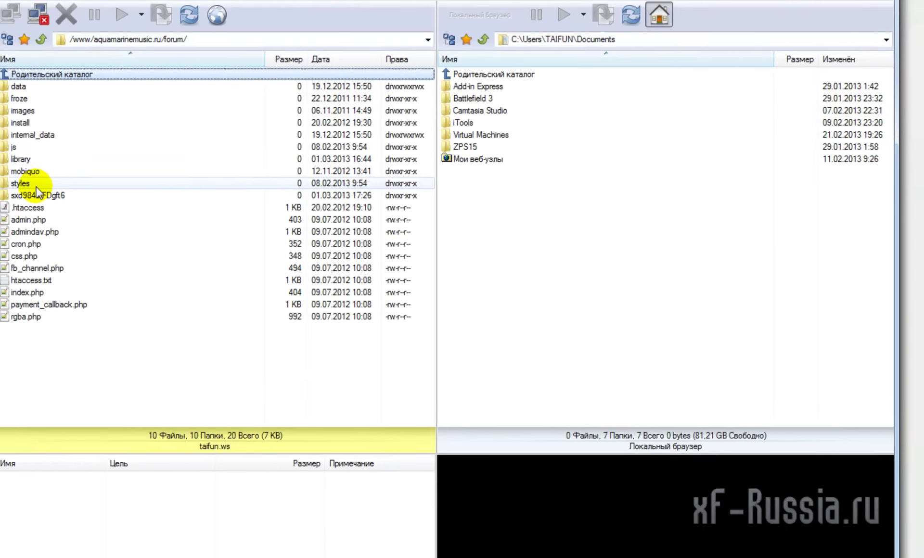
pyautogui.doubleClick(49, 193)
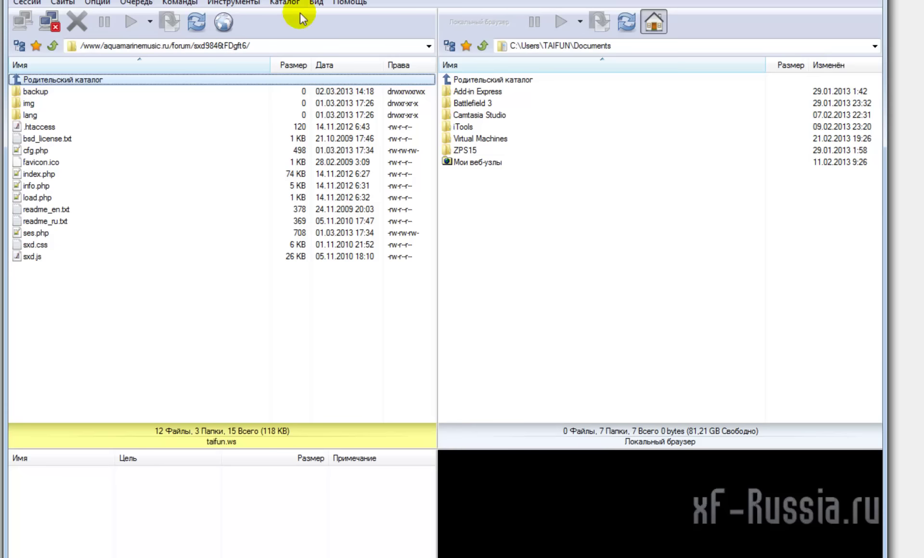
pyautogui.click(316, 3)
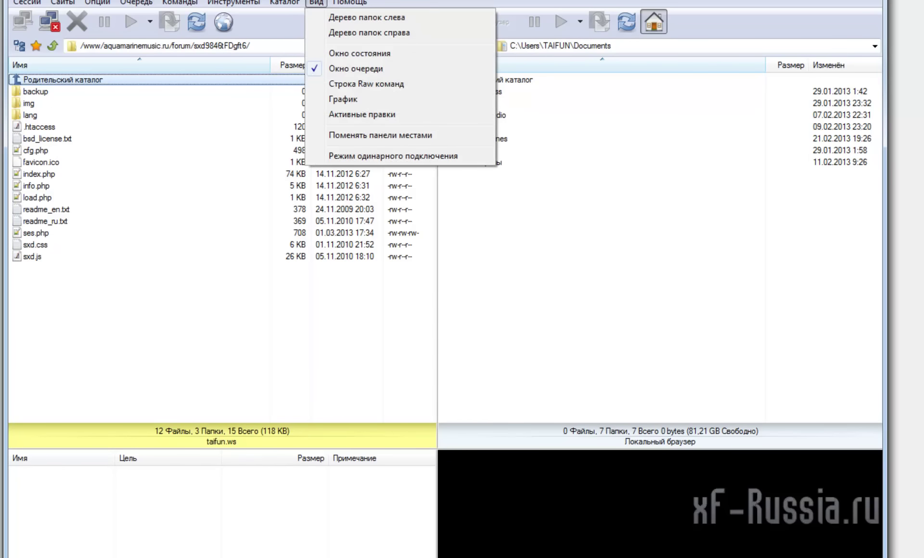
pyautogui.doubleClick(20, 93)
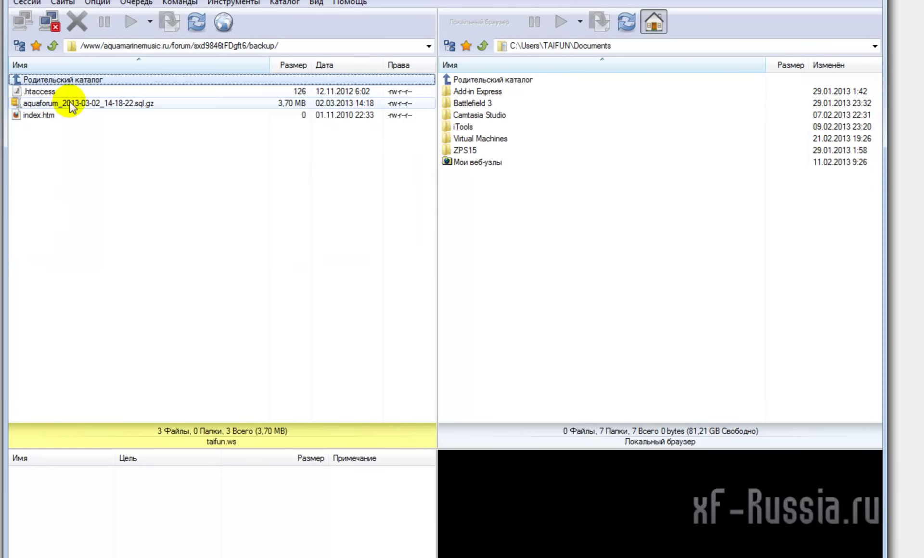
pyautogui.click(70, 102)
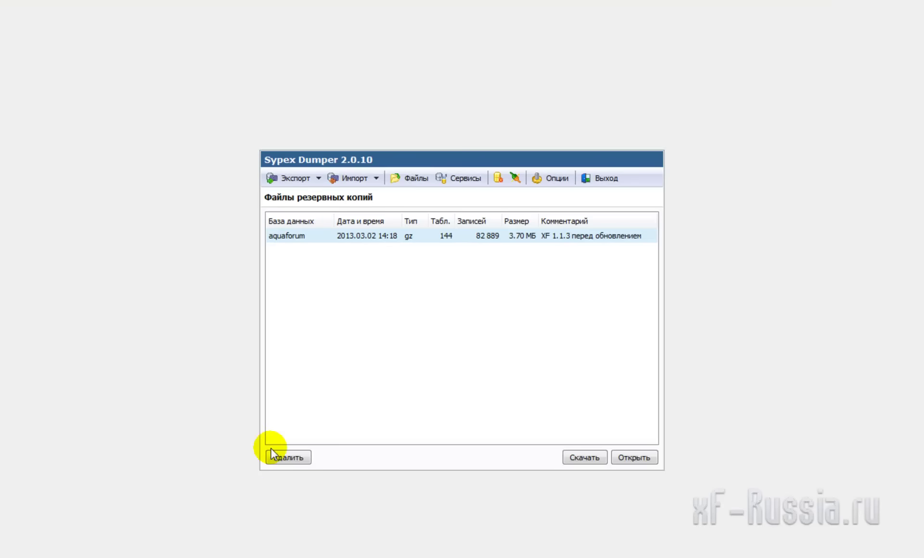
# Delete the aquaforum archive in Sypex Dumper, confirming with OK
pyautogui.click(287, 457)
pyautogui.click(439, 234)
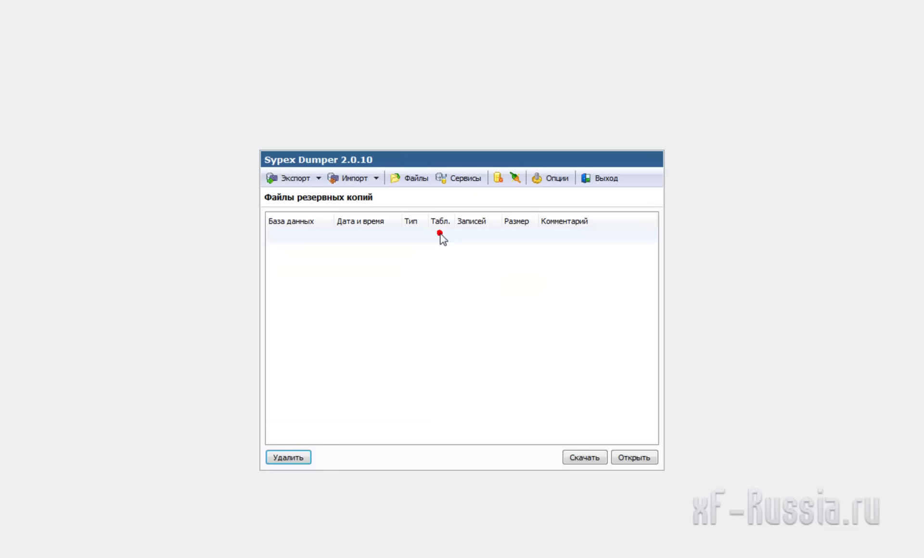
pyautogui.click(123, 349)
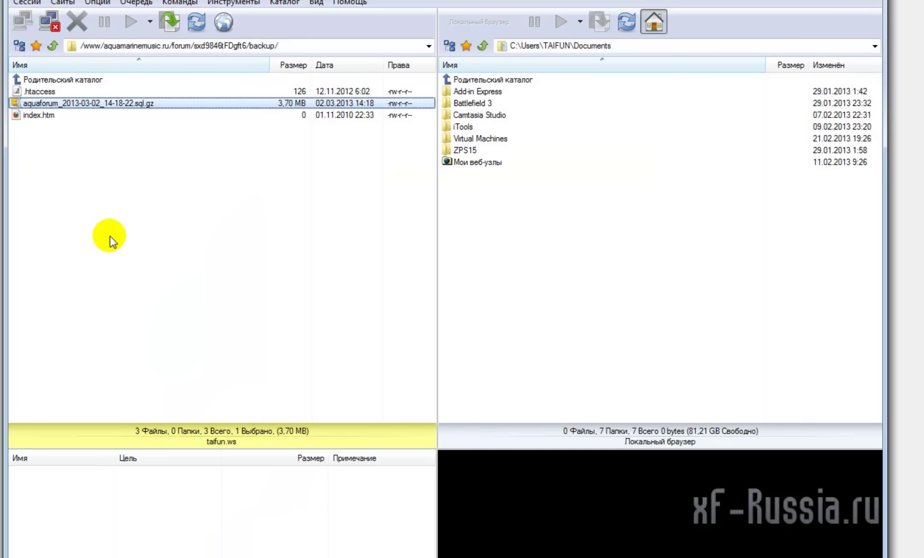
# Refresh the server listing to confirm the archive is gone, then go up to /forum/
pyautogui.click(193, 22)
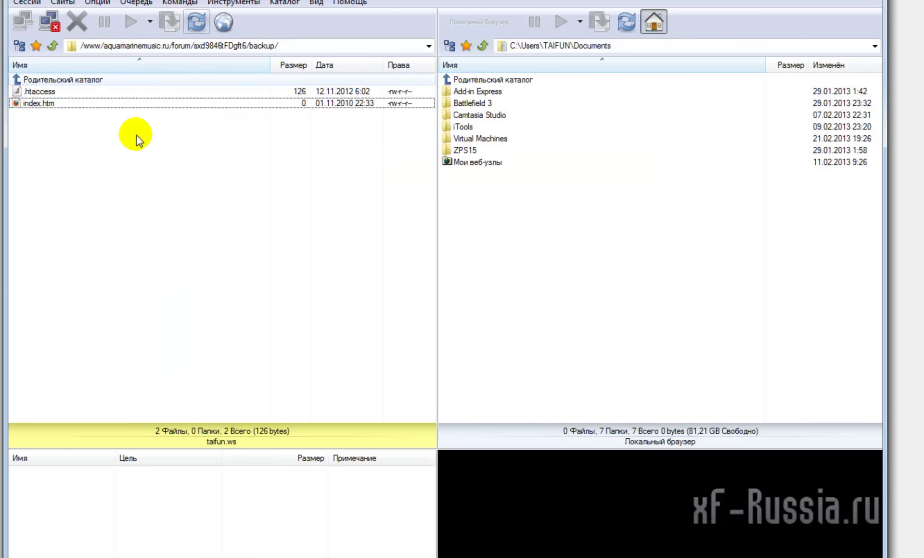
pyautogui.click(52, 45)
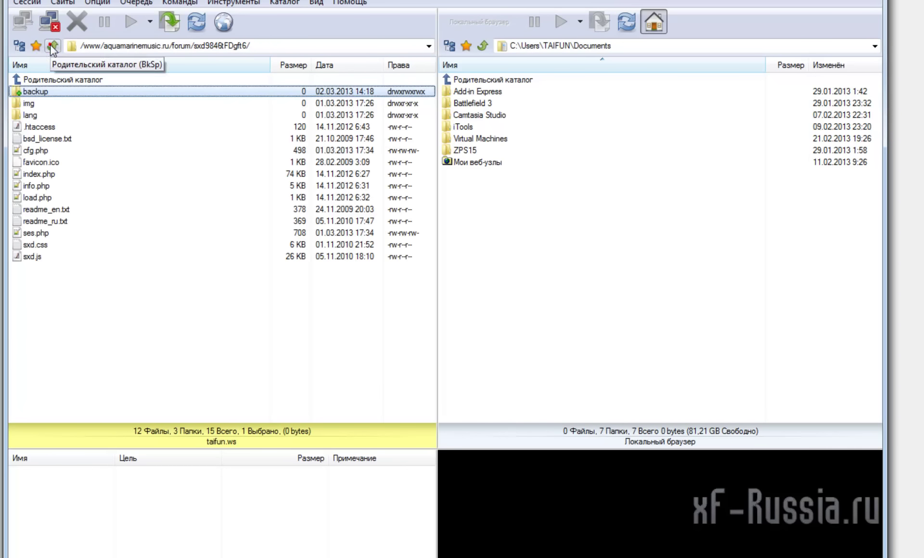
pyautogui.click(53, 46)
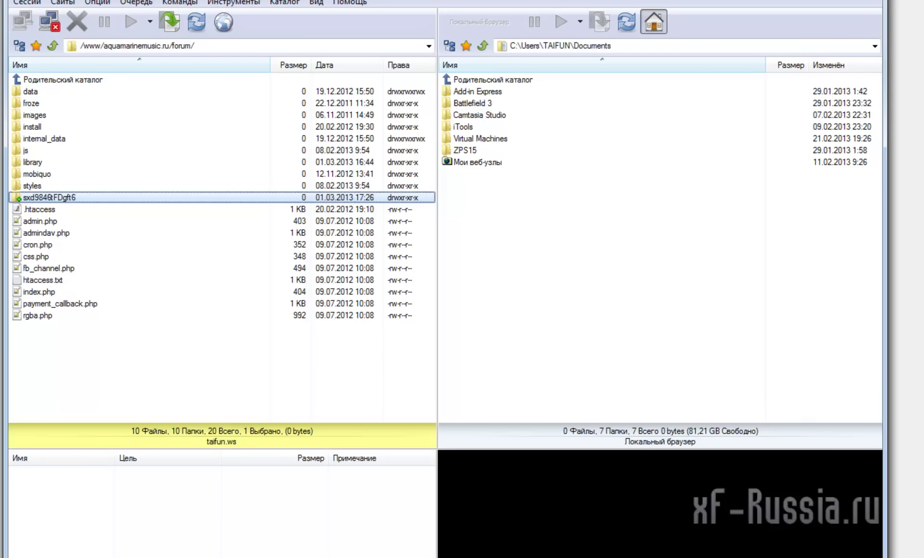
# Set the sxd9846tFDgft6 folder's CHMOD permissions to 000
pyautogui.rightClick(35, 196)
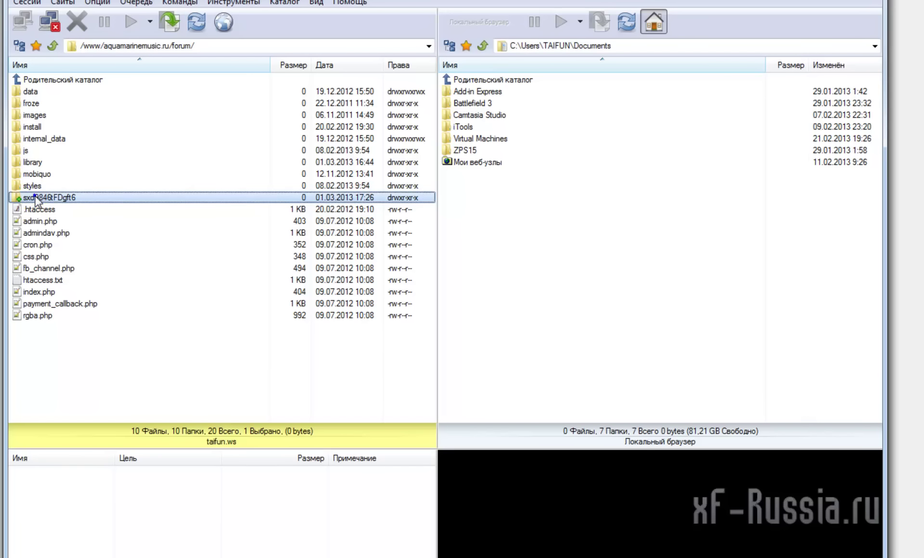
pyautogui.click(85, 319)
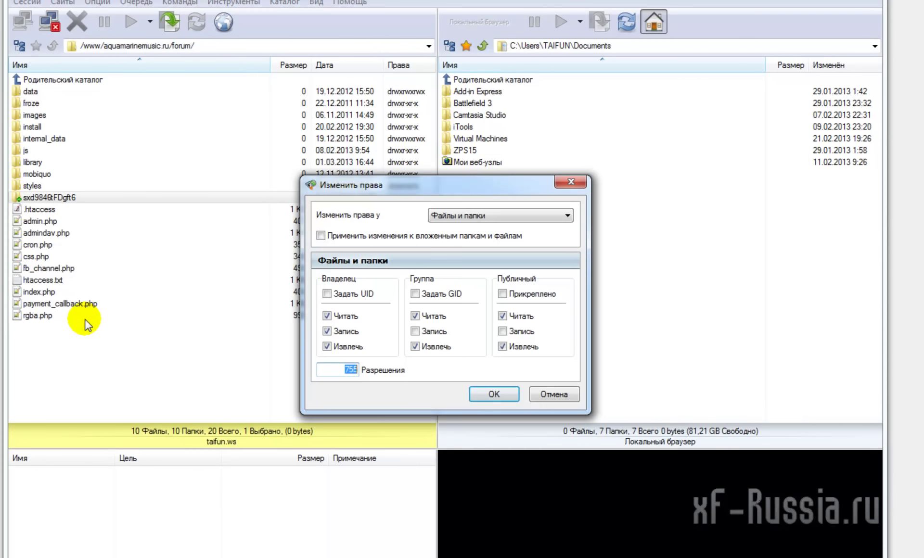
pyautogui.write('0')
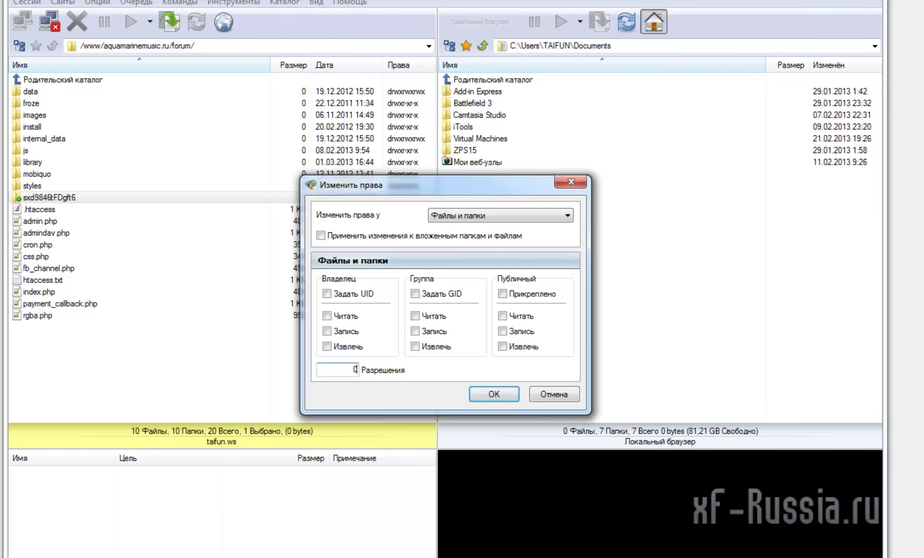
pyautogui.click(553, 393)
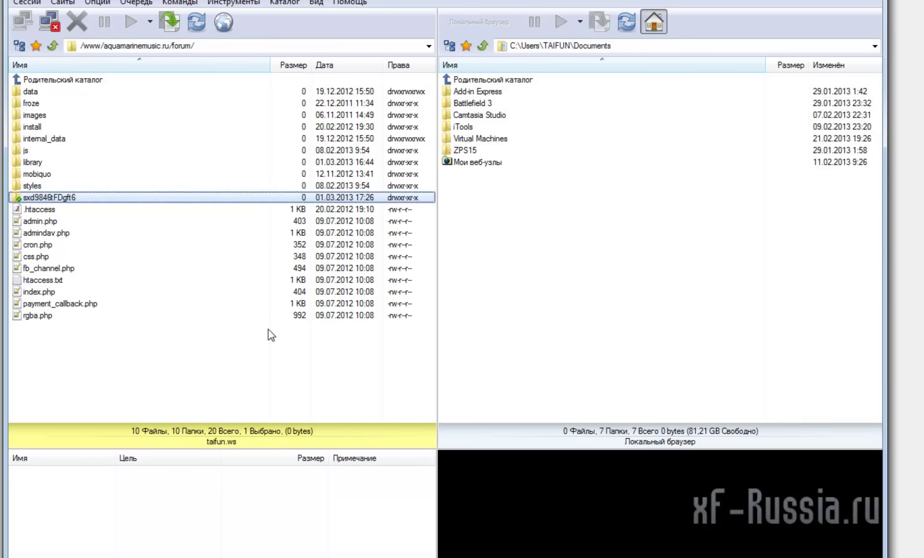
pyautogui.rightClick(61, 197)
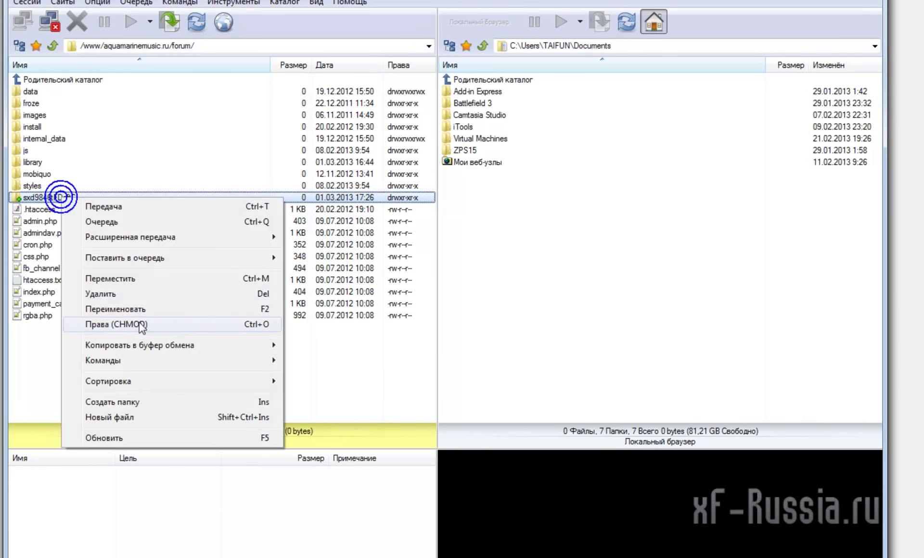
pyautogui.click(139, 324)
pyautogui.write('000')
pyautogui.press('Return')
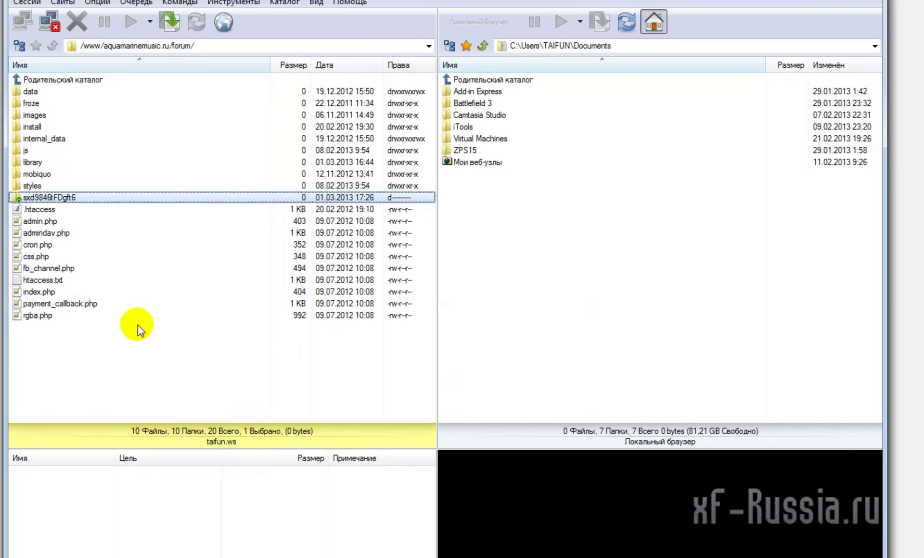
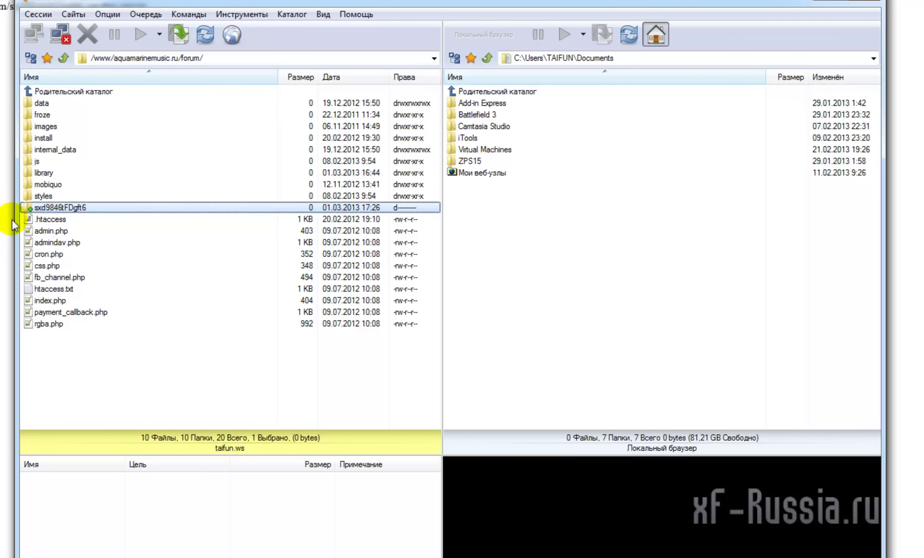
# Clear the cached folder listings from the directory commands menu
pyautogui.click(324, 14)
pyautogui.moveTo(293, 14)
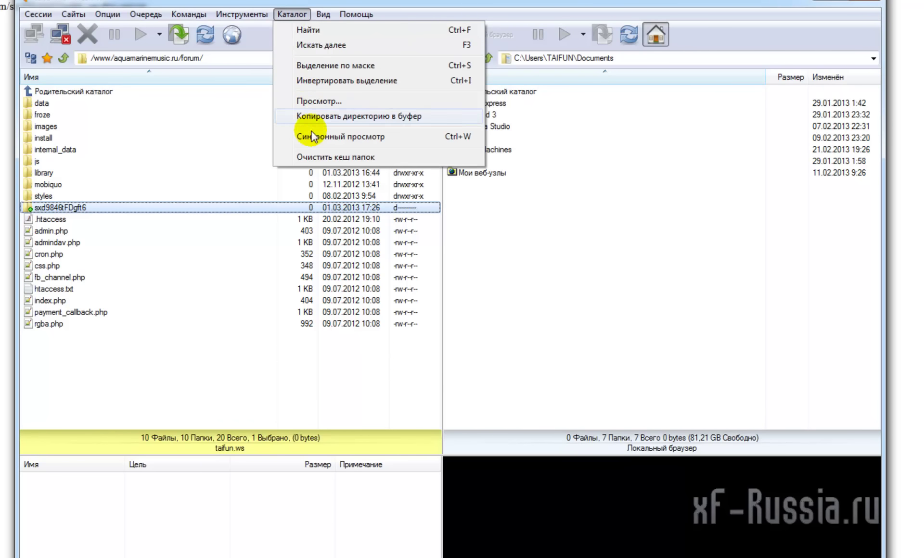
pyautogui.click(312, 156)
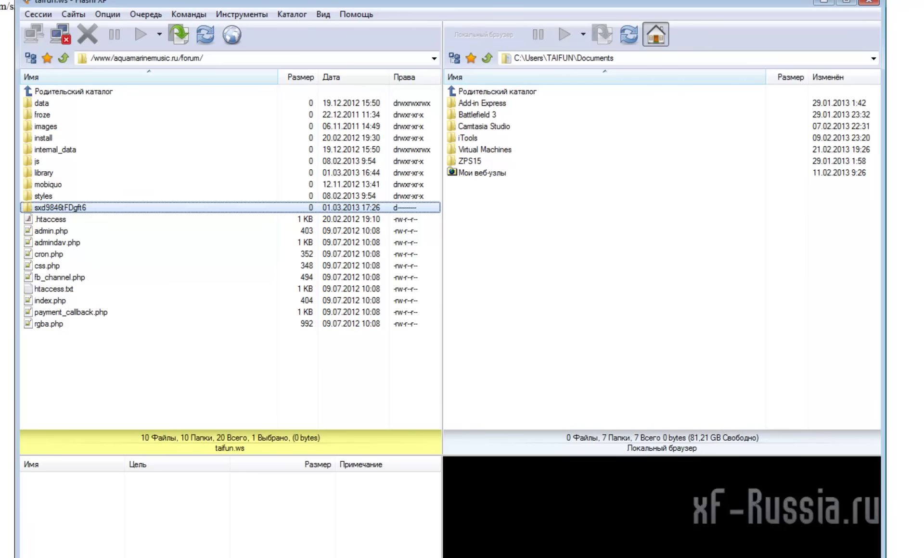
# Switch the local pane to drive D: and browse to Downloads\Compressed\Бэкап\БД
pyautogui.click(873, 60)
pyautogui.click(577, 174)
pyautogui.click(480, 105)
pyautogui.doubleClick(480, 104)
pyautogui.doubleClick(480, 103)
pyautogui.doubleClick(480, 104)
pyautogui.doubleClick(480, 103)
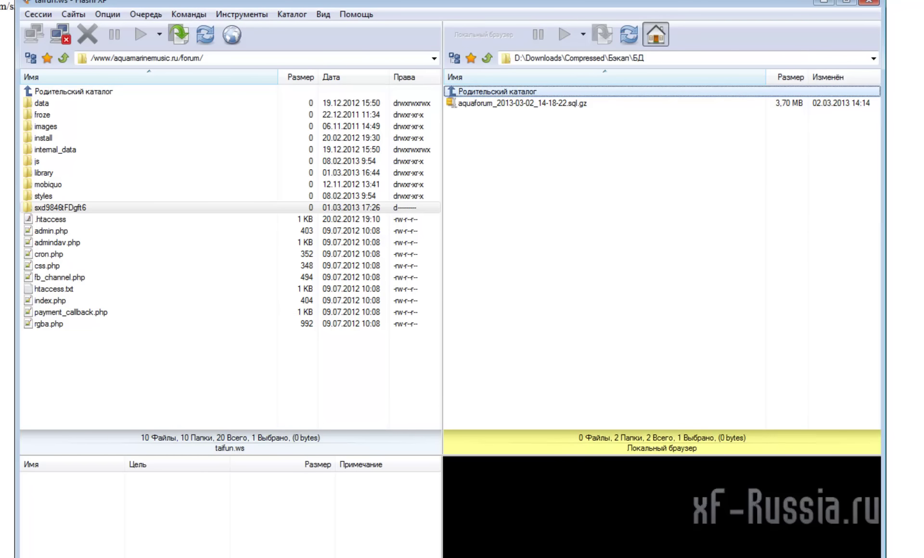
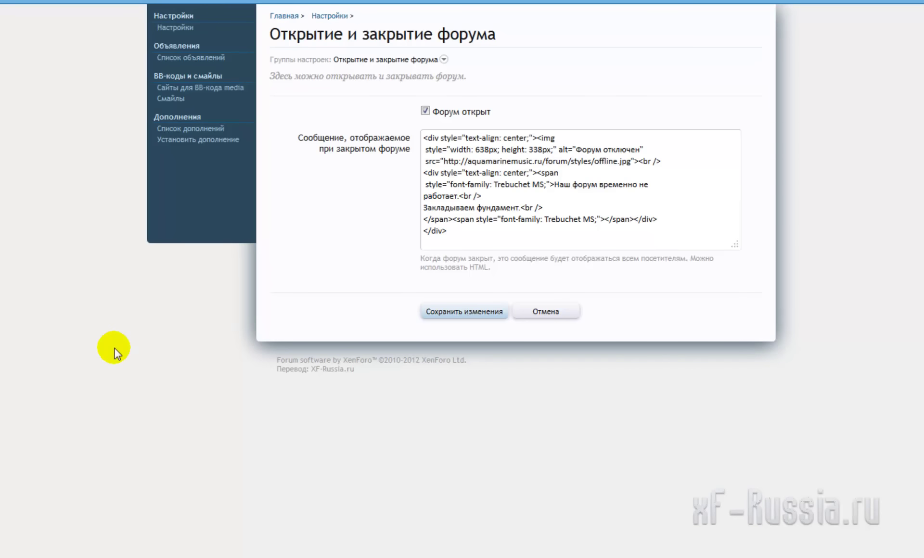
# In /forum/, CHMOD the folder sxd9846FDgft6 to 755 (drwxr-xr-x)
pyautogui.click(476, 556)
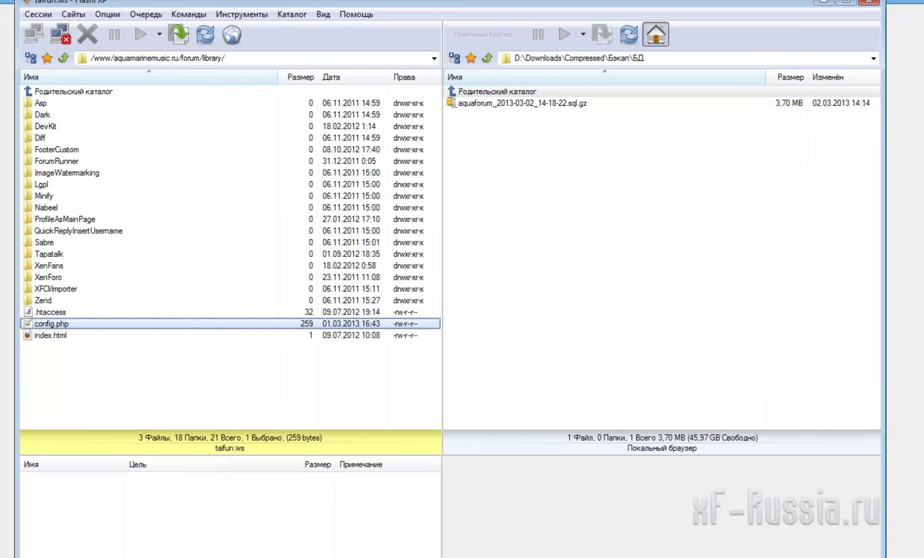
pyautogui.click(63, 58)
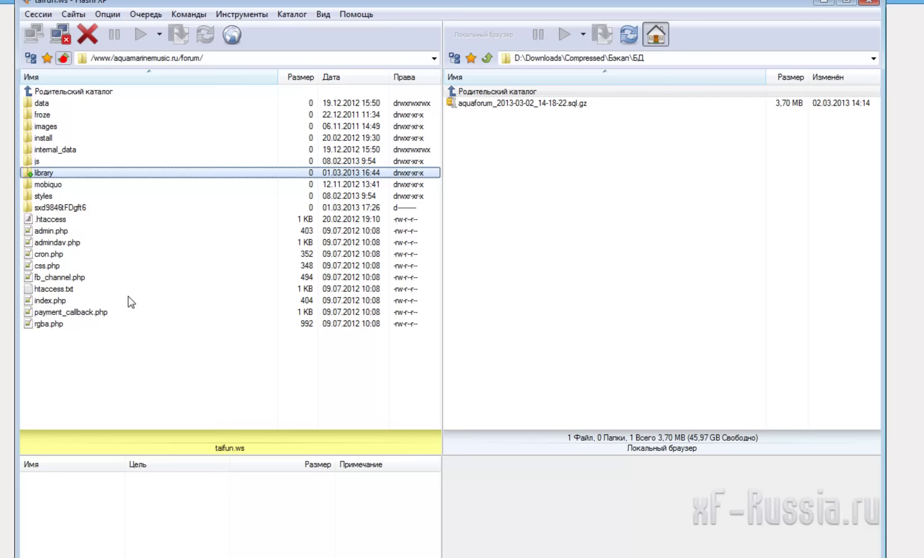
pyautogui.rightClick(58, 208)
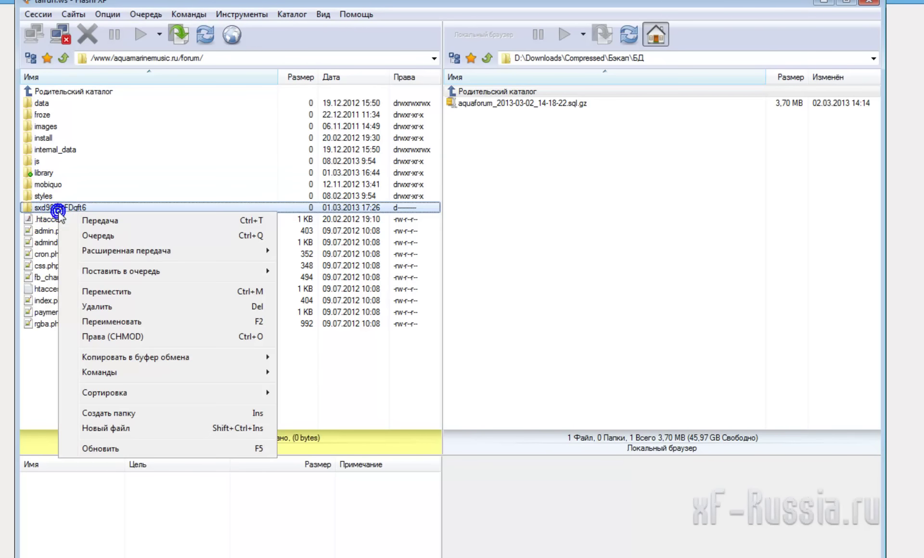
pyautogui.click(123, 342)
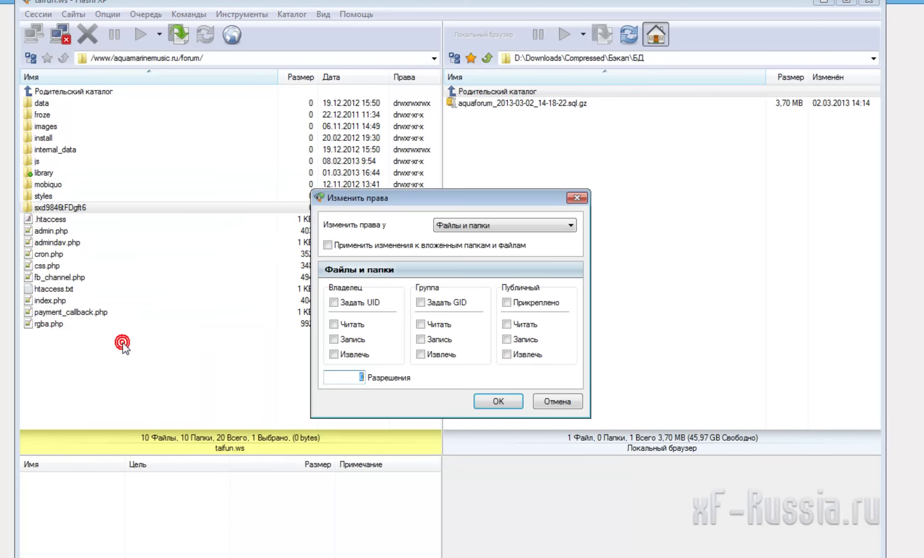
pyautogui.click(556, 399)
pyautogui.rightClick(94, 208)
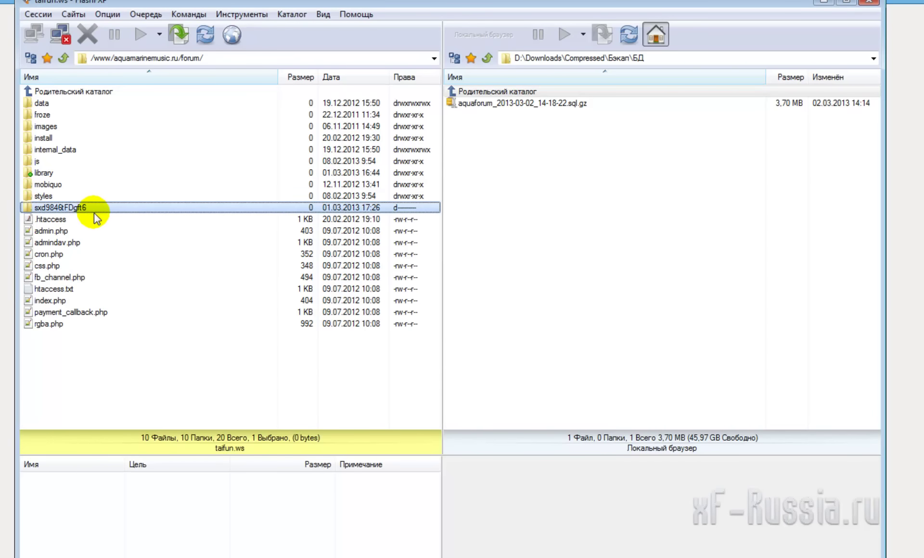
pyautogui.click(165, 335)
pyautogui.write('755')
pyautogui.press('Return')
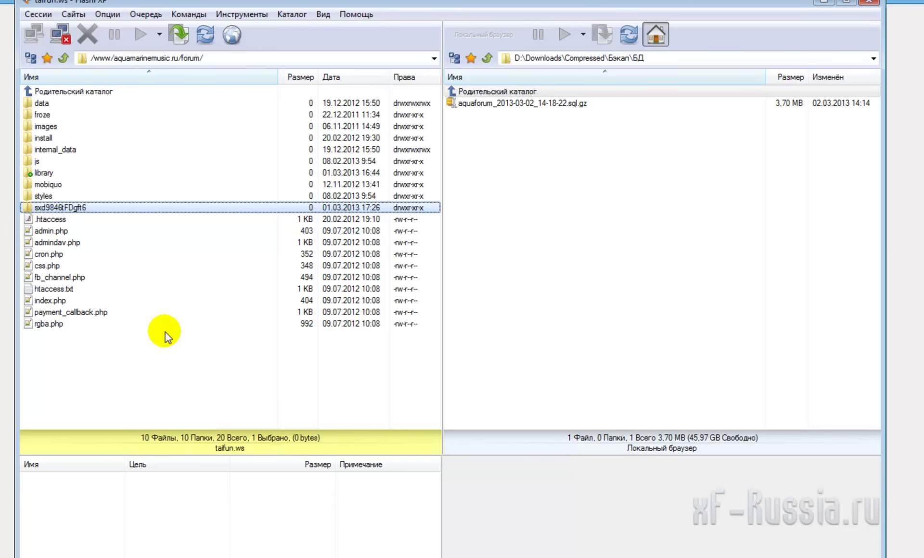
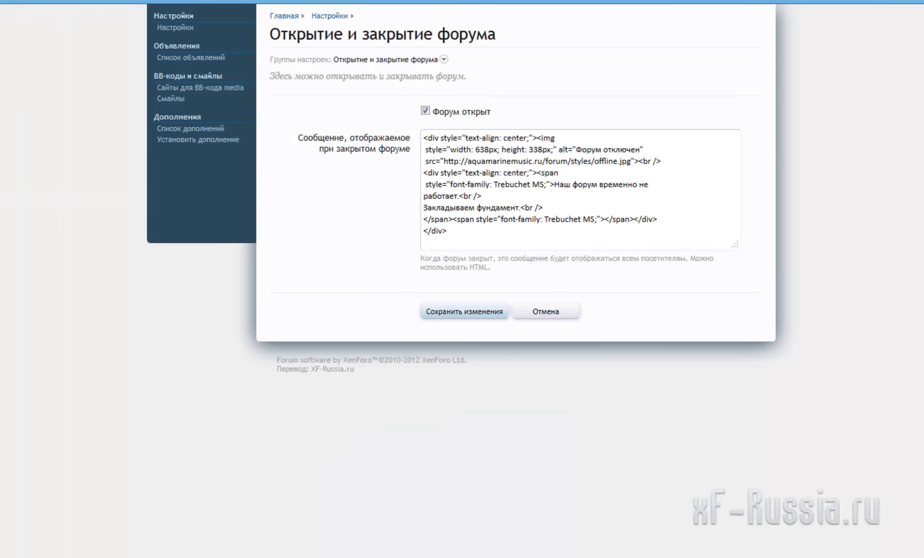
# Switch Sypex Dumper to the aquaforum import form and expand its Файл dropdown
pyautogui.click(267, 76)
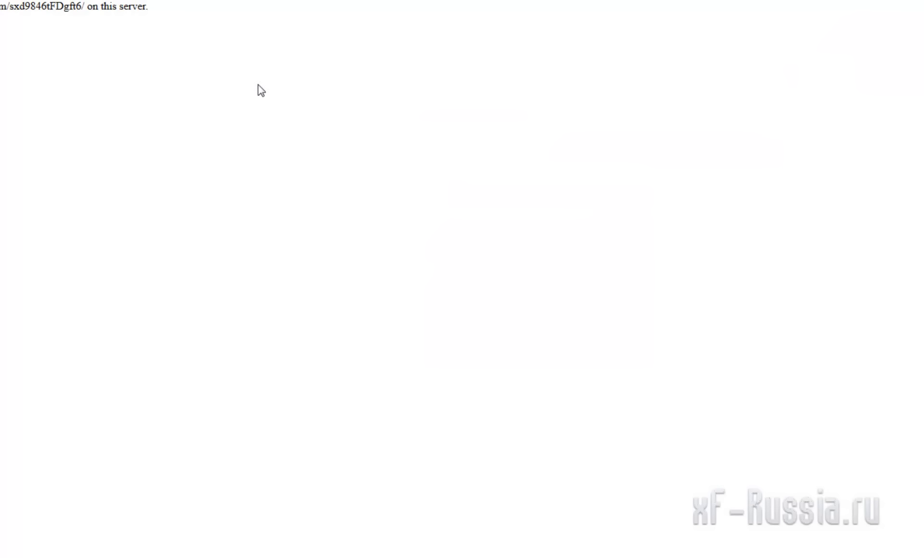
pyautogui.click(219, 116)
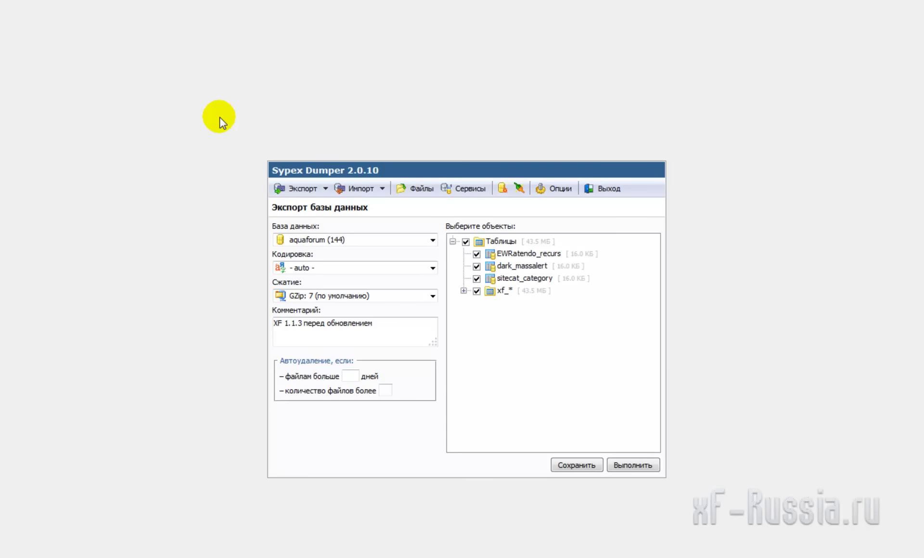
pyautogui.click(359, 188)
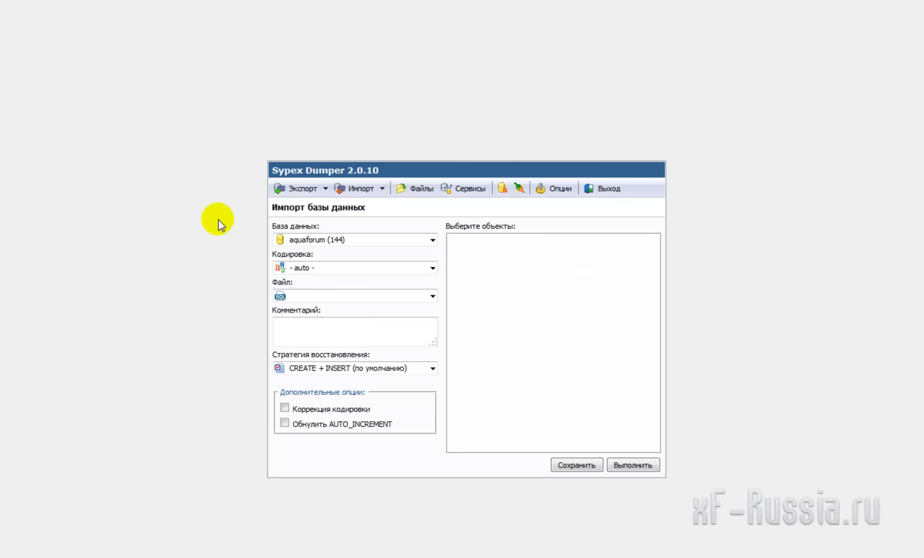
pyautogui.click(377, 299)
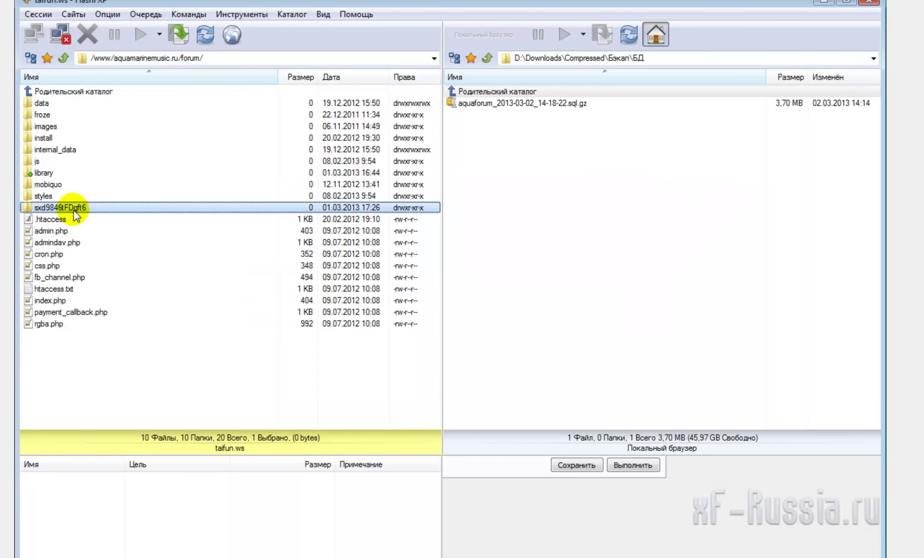
pyautogui.click(54, 211)
pyautogui.doubleClick(54, 211)
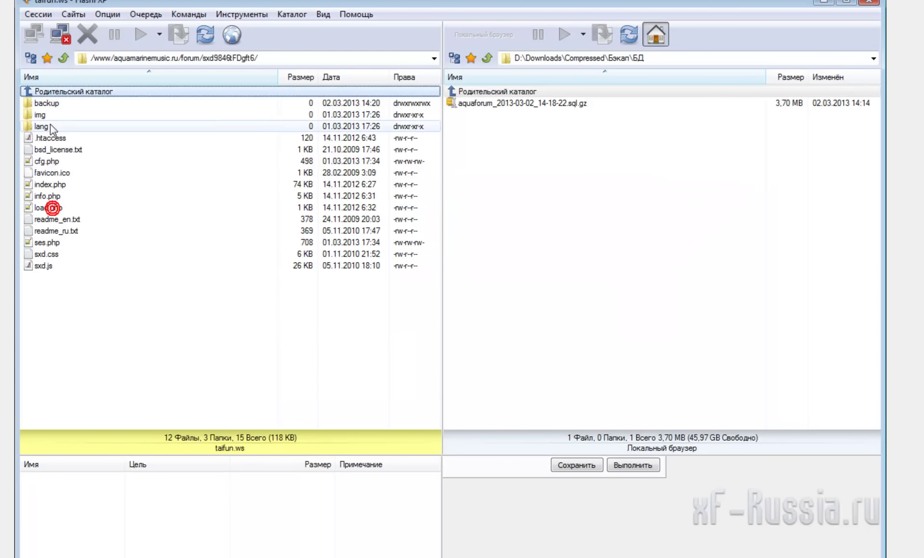
pyautogui.doubleClick(50, 104)
pyautogui.moveTo(455, 102); pyautogui.dragTo(103, 511)
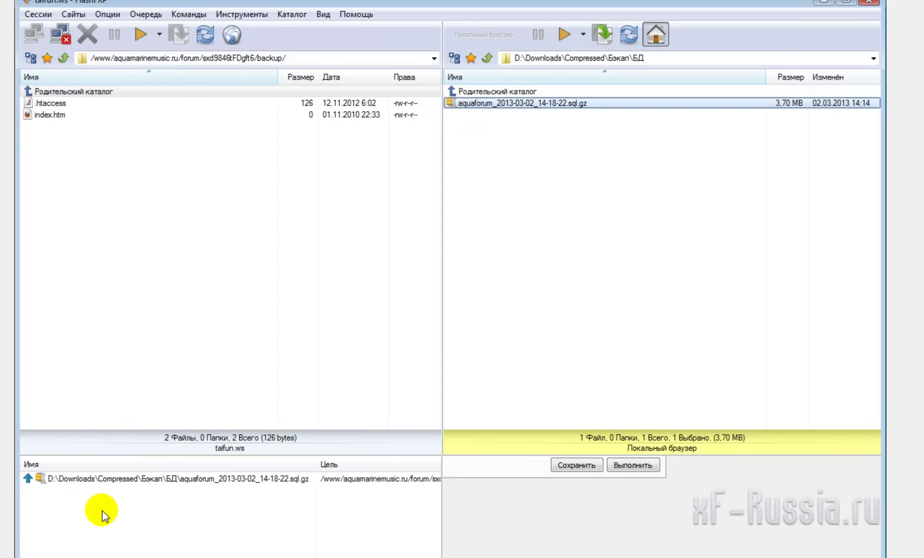
pyautogui.rightClick(101, 479)
pyautogui.click(144, 280)
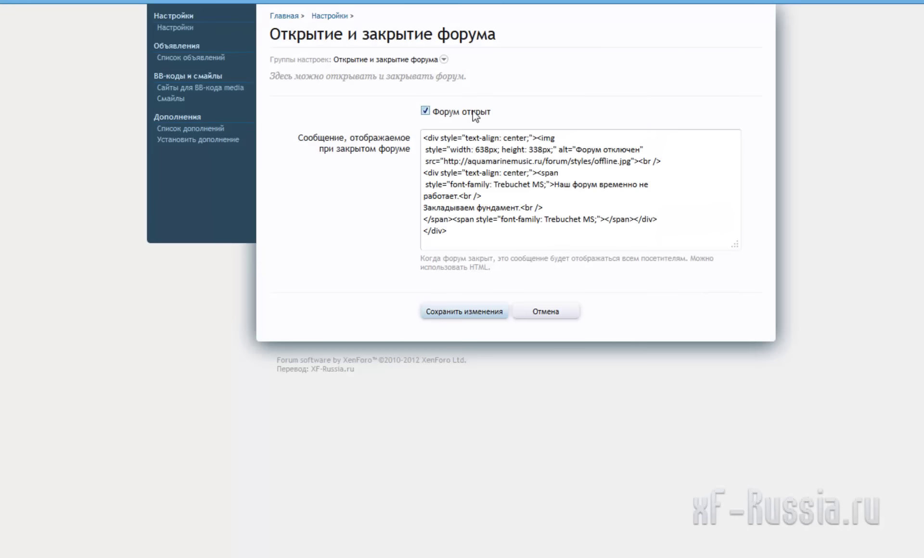
# Uncheck 'Форум открыт' and save the forum open/close settings
pyautogui.click(425, 110)
pyautogui.click(461, 303)
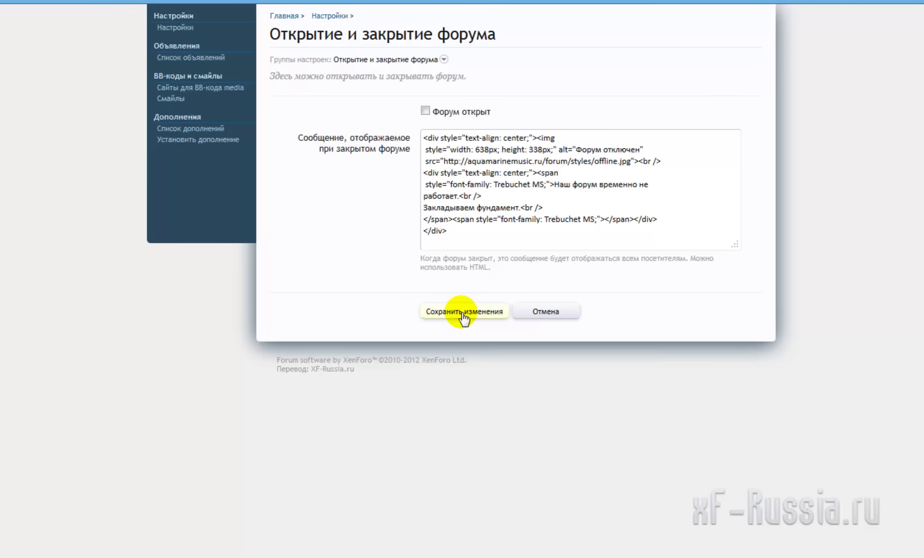
pyautogui.click(462, 313)
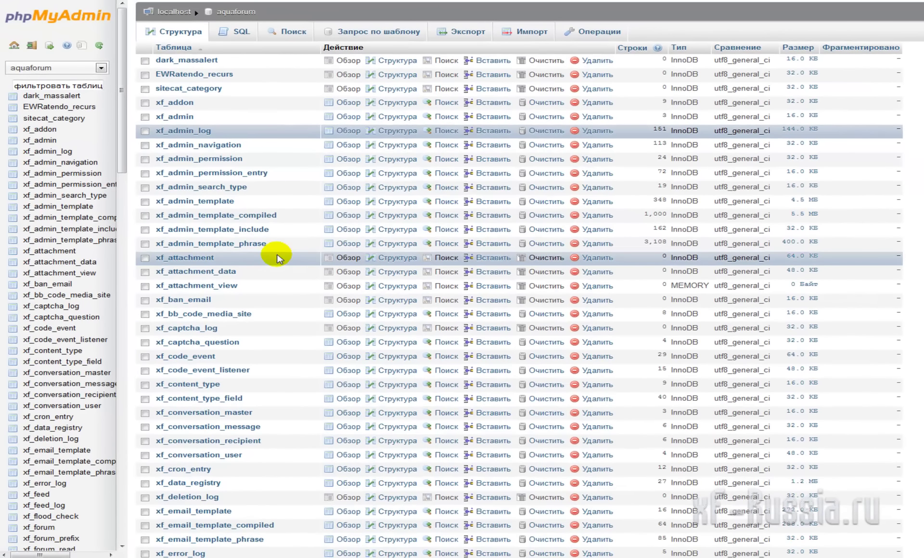
# Mark all 144 aquaforum tables and apply Удалить from the С отмеченными menu
pyautogui.scroll(-6, 277, 258)
pyautogui.scroll(6, 272, 226)
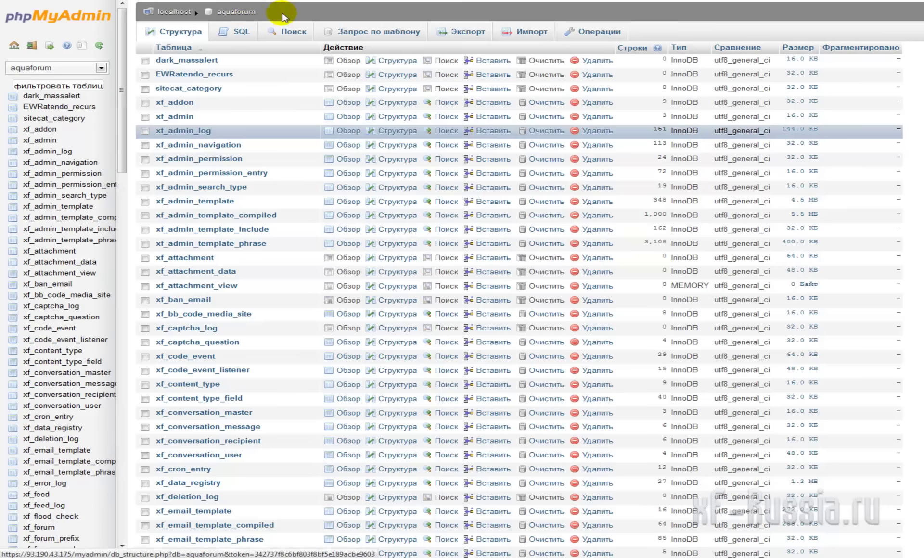
pyautogui.scroll(-1, 267, 271)
pyautogui.scroll(-20, 266, 269)
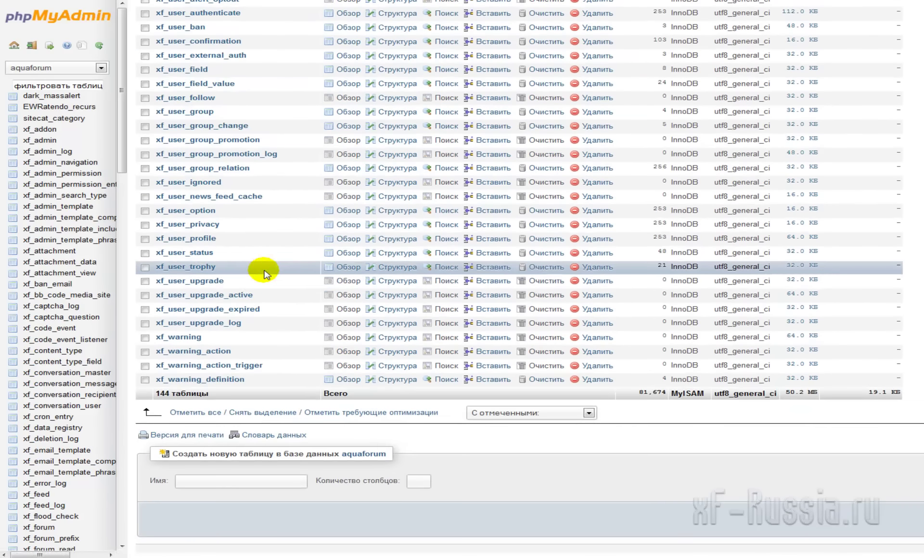
pyautogui.click(187, 413)
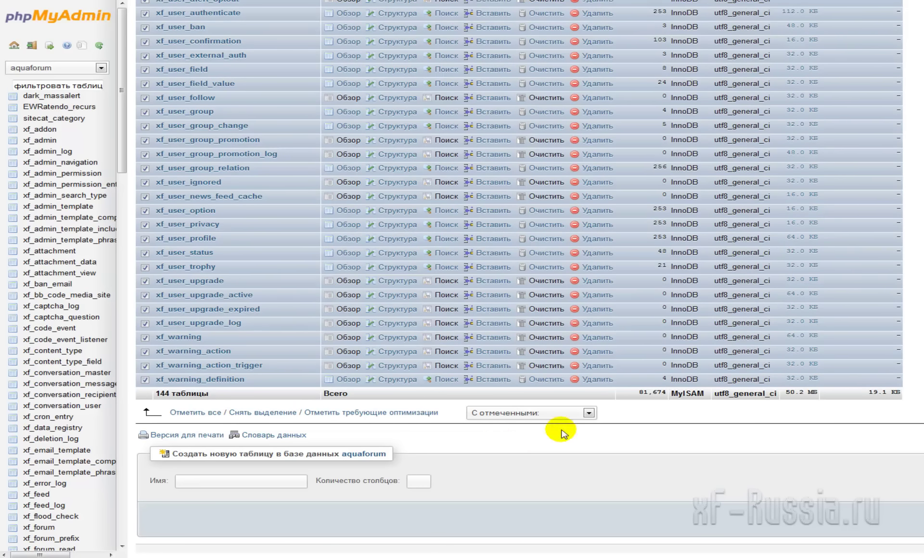
pyautogui.click(588, 413)
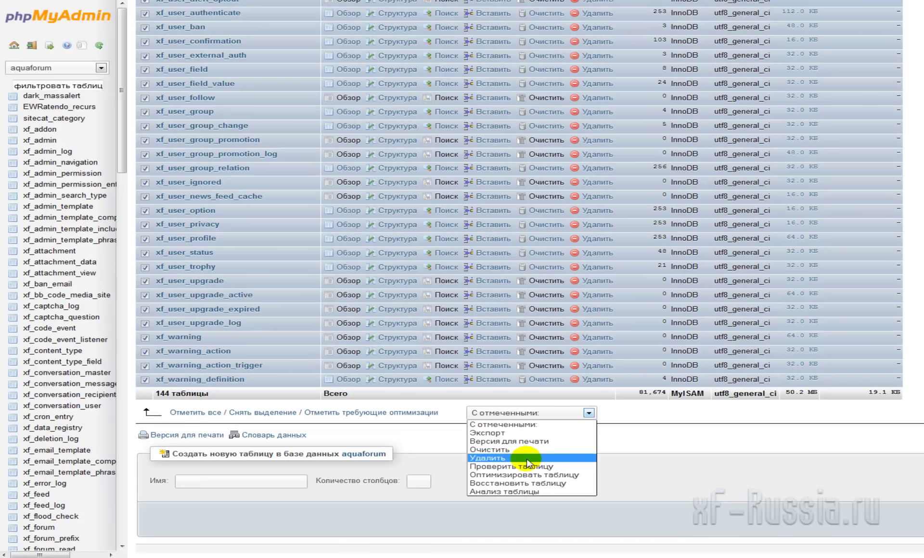
pyautogui.click(583, 461)
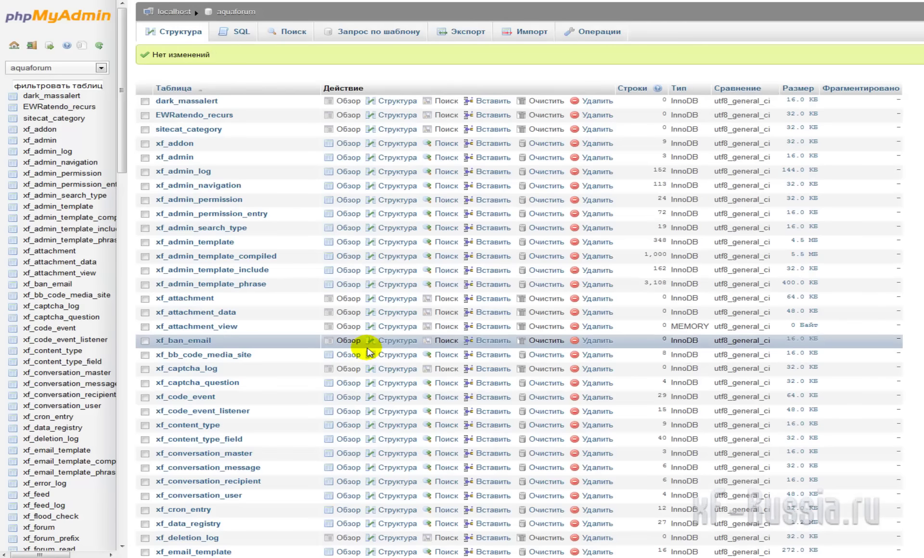
pyautogui.scroll(-20, 368, 351)
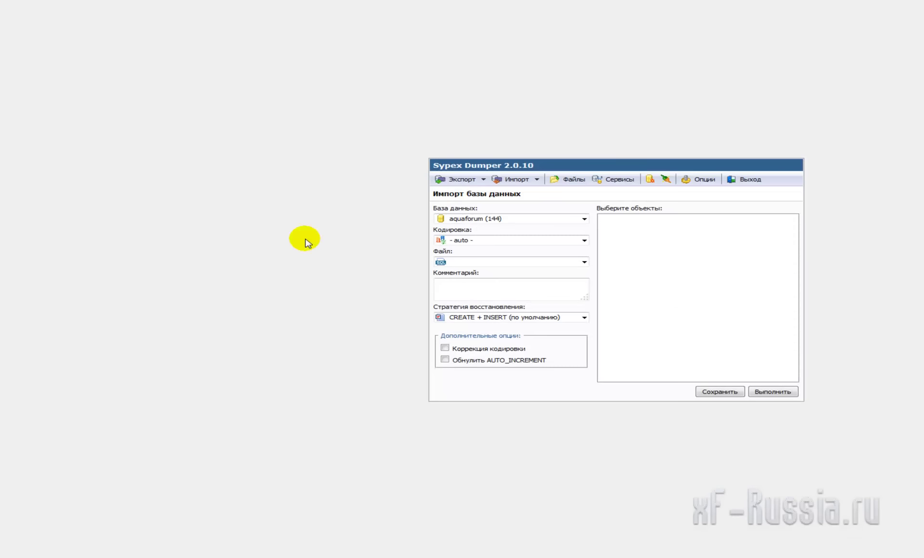
# On the export form, replace the comment with 'XF 1.1.3 проблемная'
pyautogui.click(447, 179)
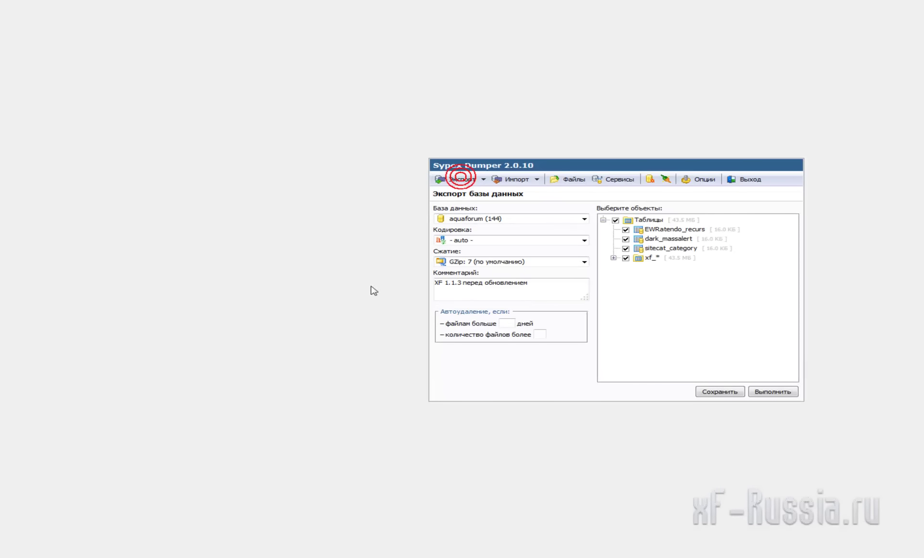
pyautogui.moveTo(544, 287); pyautogui.dragTo(330, 284)
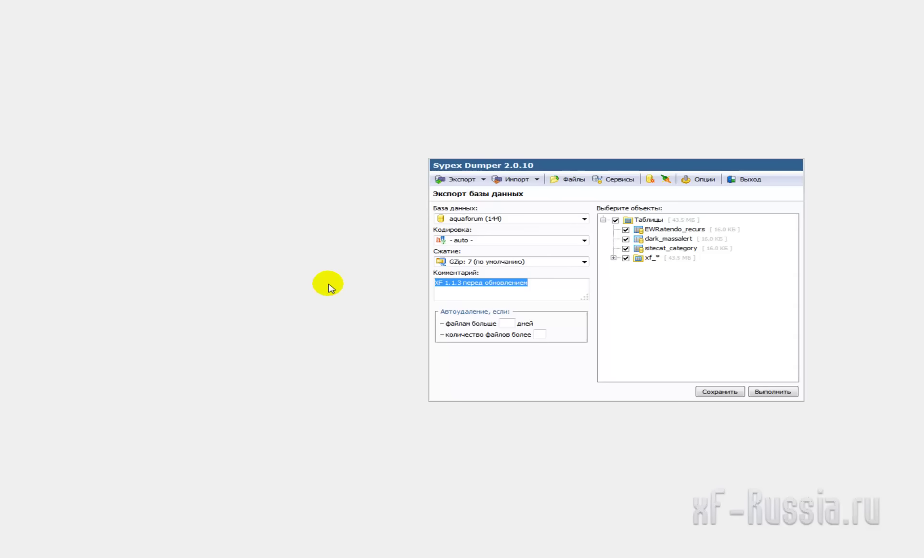
pyautogui.write('XF 1.1.3 g')
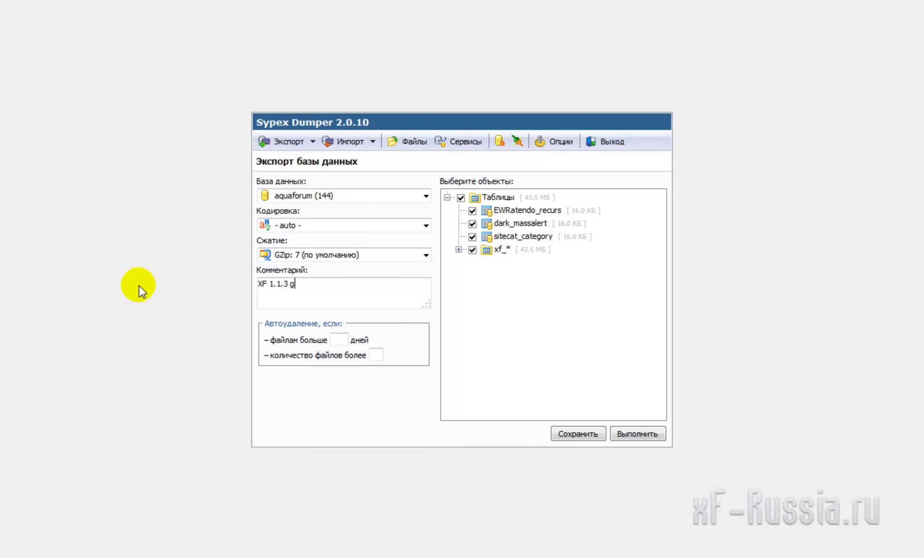
pyautogui.press('BackSpace')
pyautogui.write('проблемная')
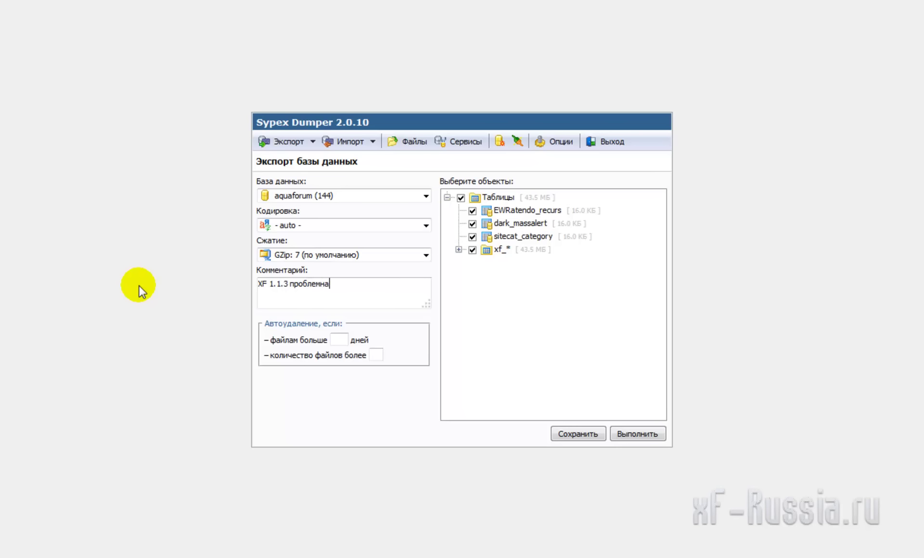
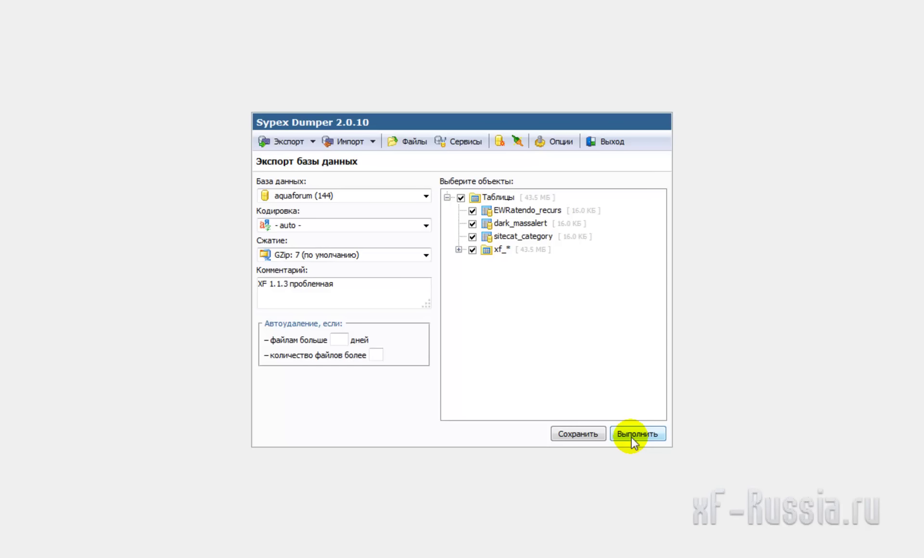
# Run the aquaforum export to a new 3.69 MB backup and view the backup files list
pyautogui.click(632, 438)
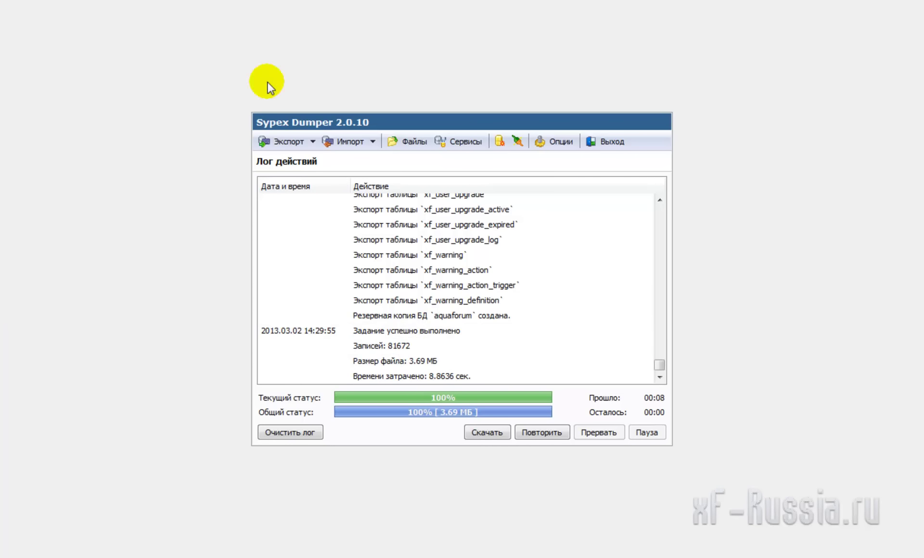
pyautogui.click(406, 142)
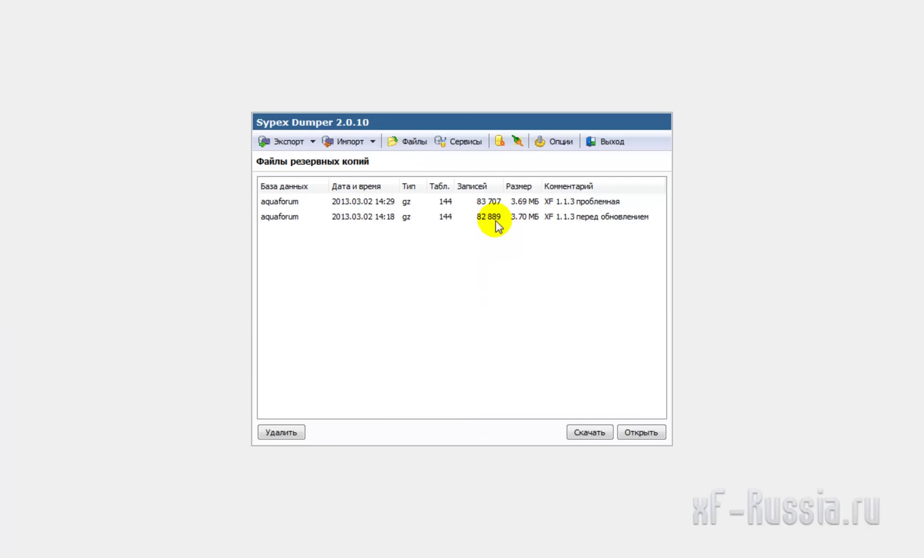
pyautogui.click(403, 141)
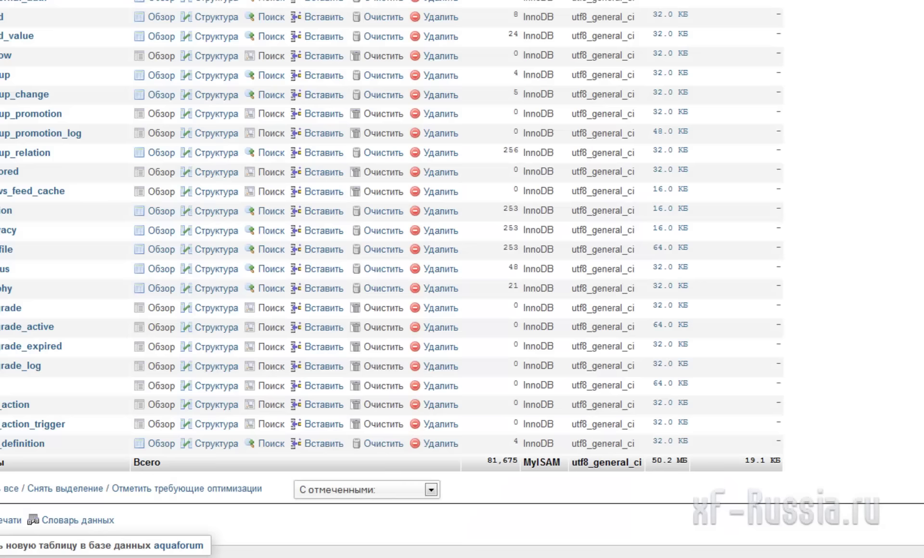
# Mark all 144 aquaforum tables and drop them with Удалить, confirming the DROP TABLE query
pyautogui.scroll(15, 190, 288)
pyautogui.scroll(20, 190, 288)
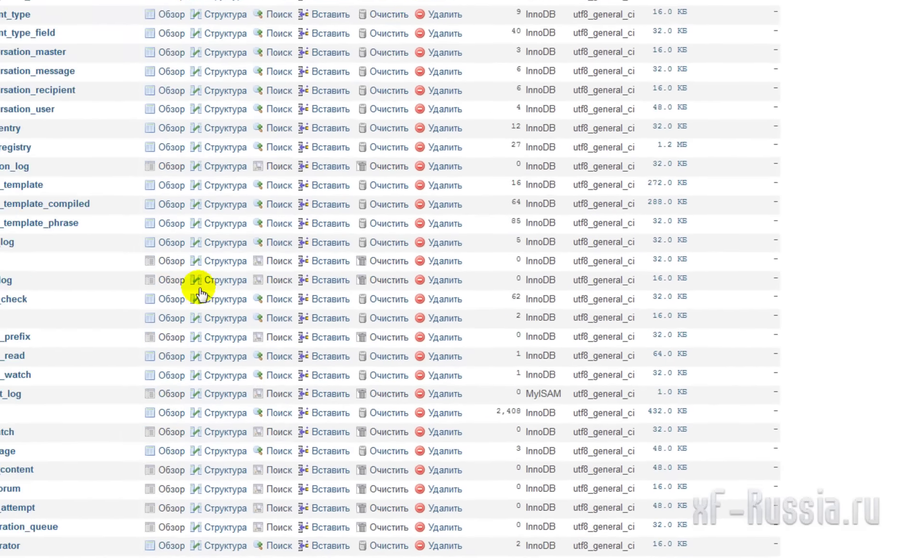
pyautogui.scroll(-20, 308, 285)
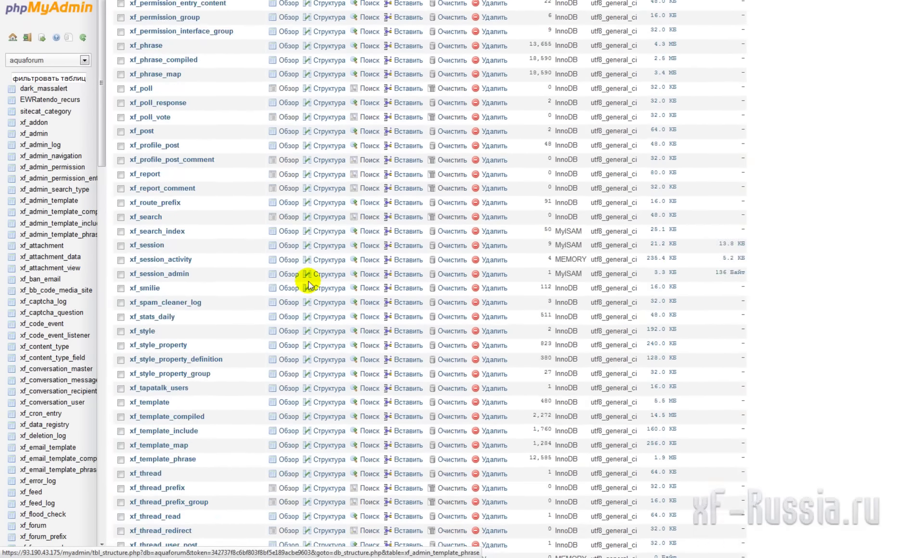
pyautogui.click(159, 430)
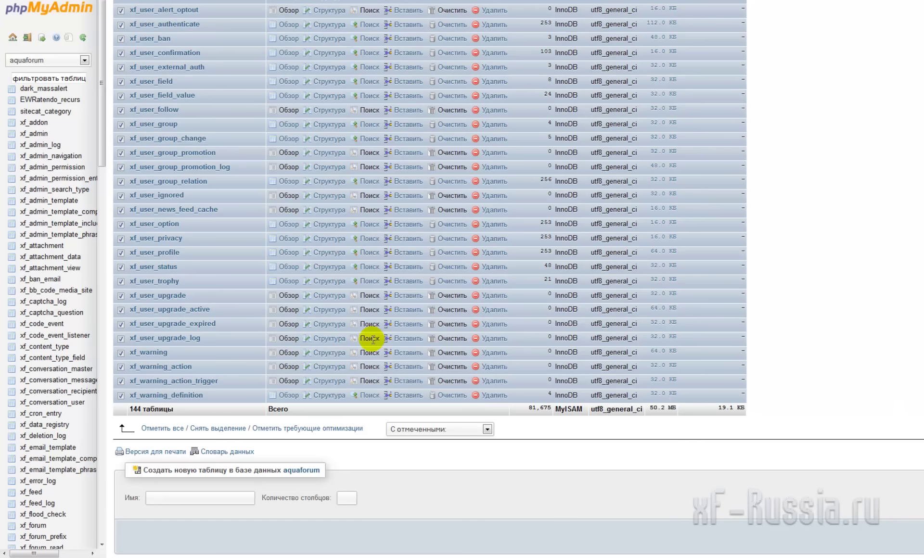
pyautogui.click(440, 429)
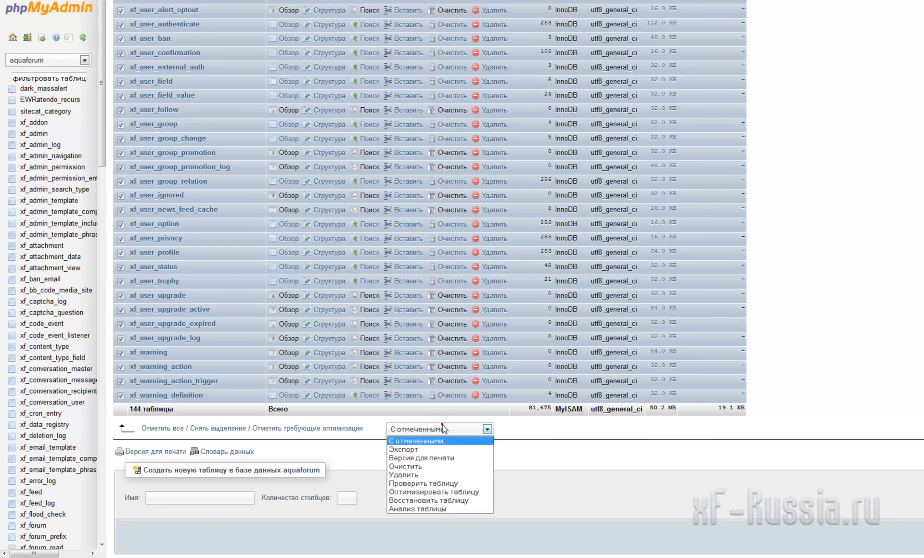
pyautogui.click(417, 475)
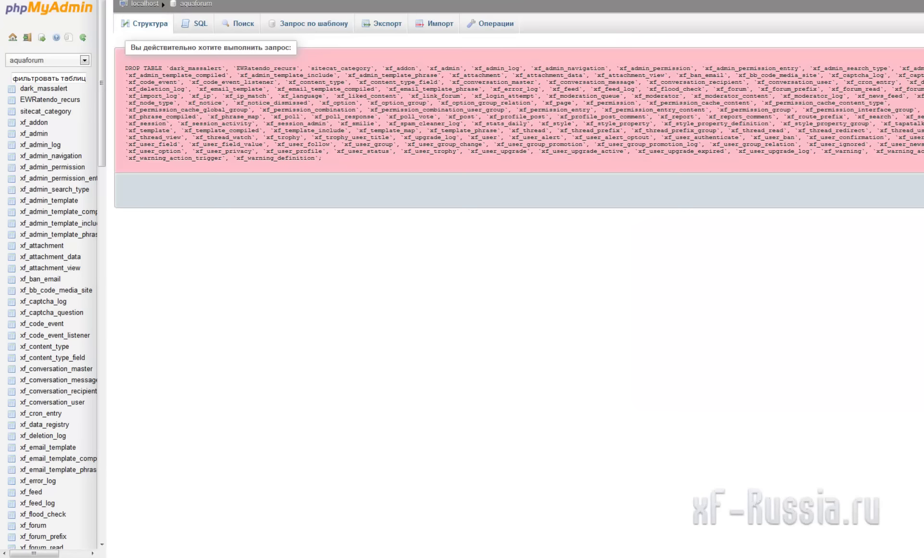
pyautogui.click(321, 347)
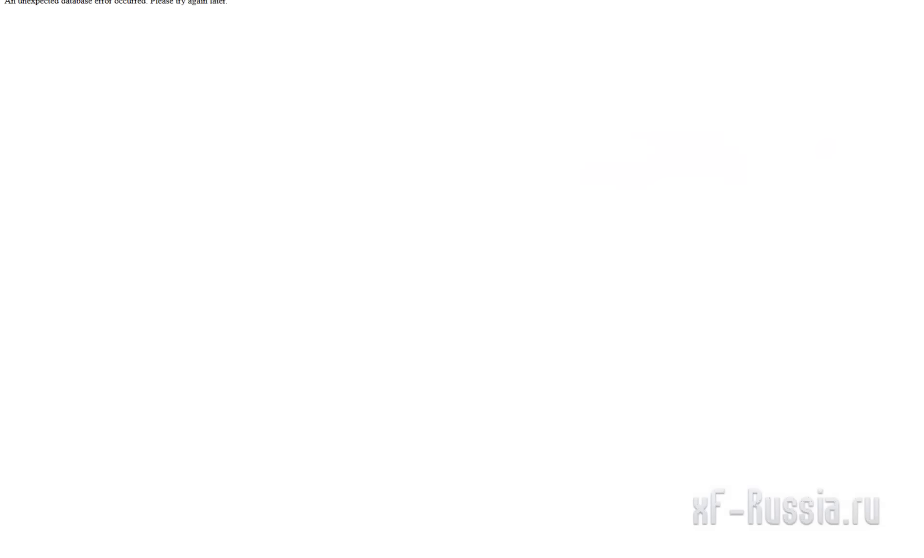
# Check the forum's database error message, then bring up Sypex Dumper's Импорт form
pyautogui.moveTo(215, 1); pyautogui.dragTo(2, 14)
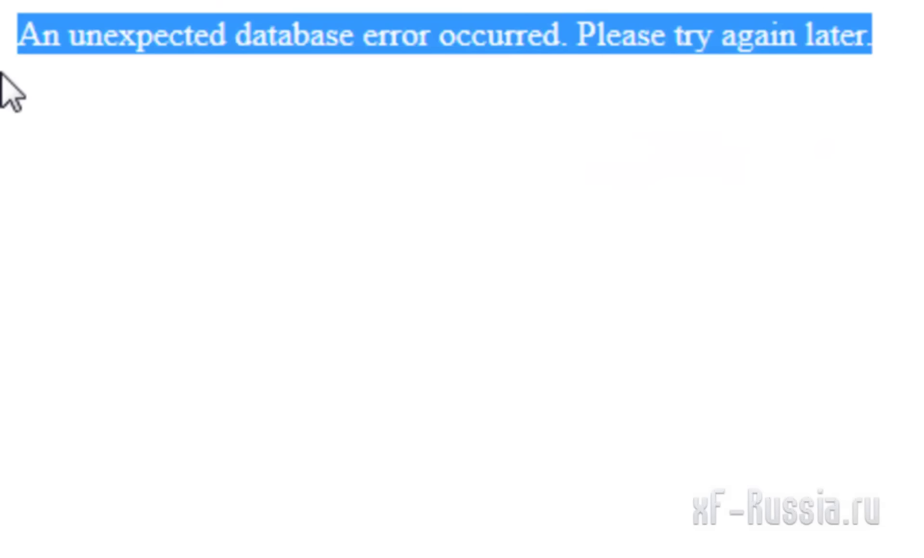
pyautogui.click(2, 77)
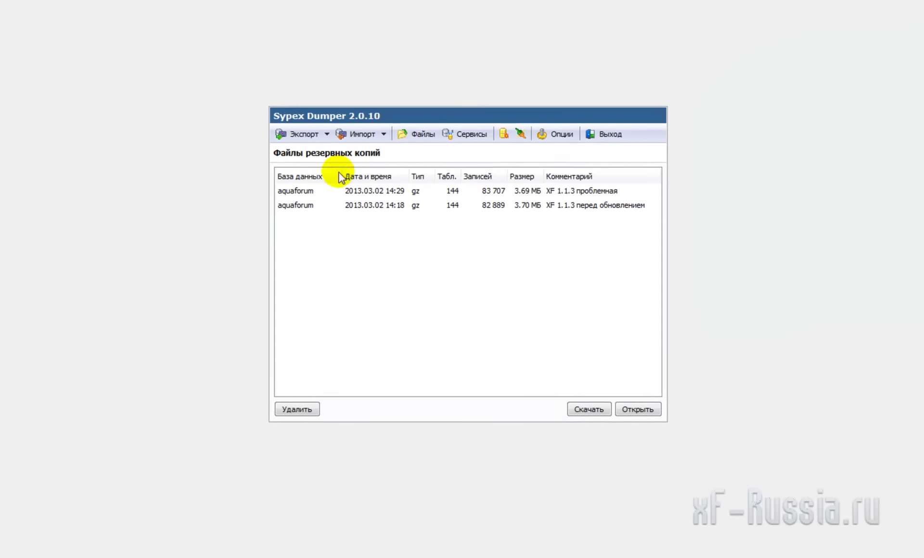
pyautogui.click(353, 135)
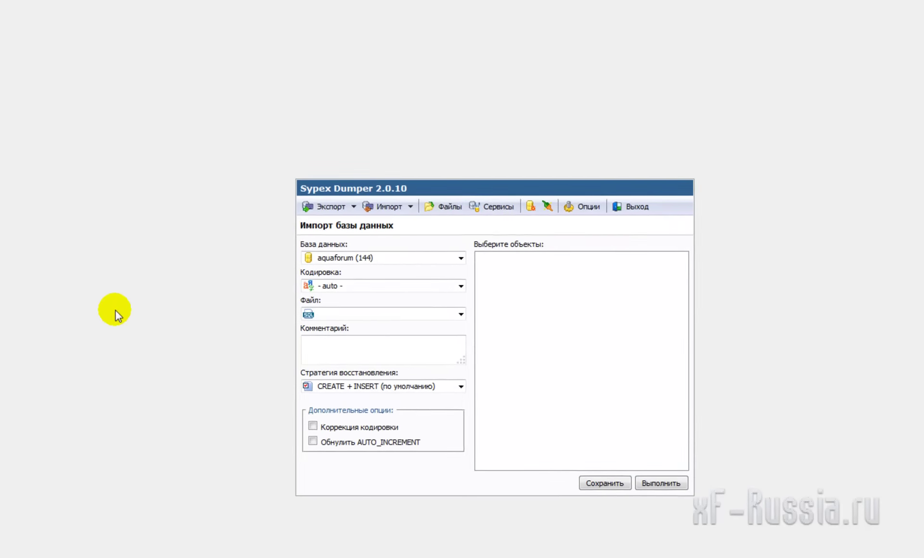
# Check which databases the import form's database dropdown offers
pyautogui.click(393, 231)
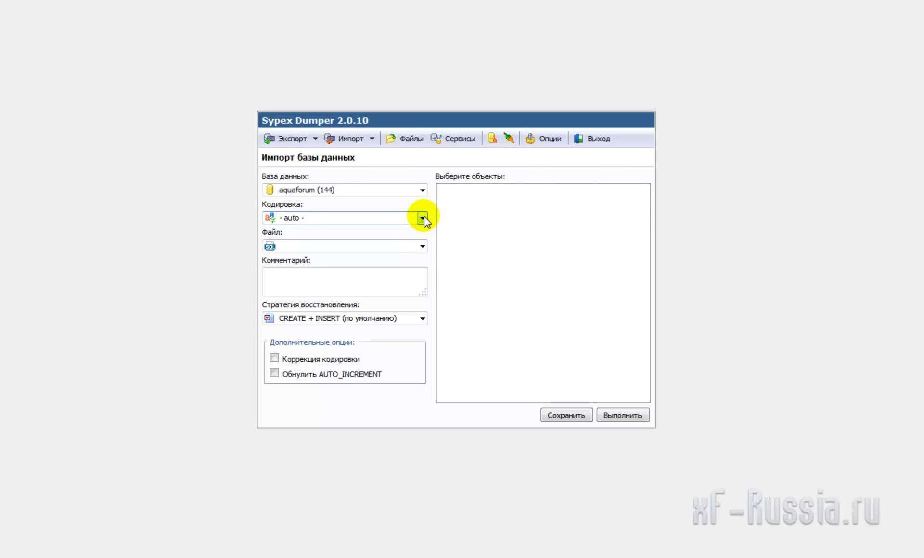
pyautogui.click(371, 186)
pyautogui.click(372, 185)
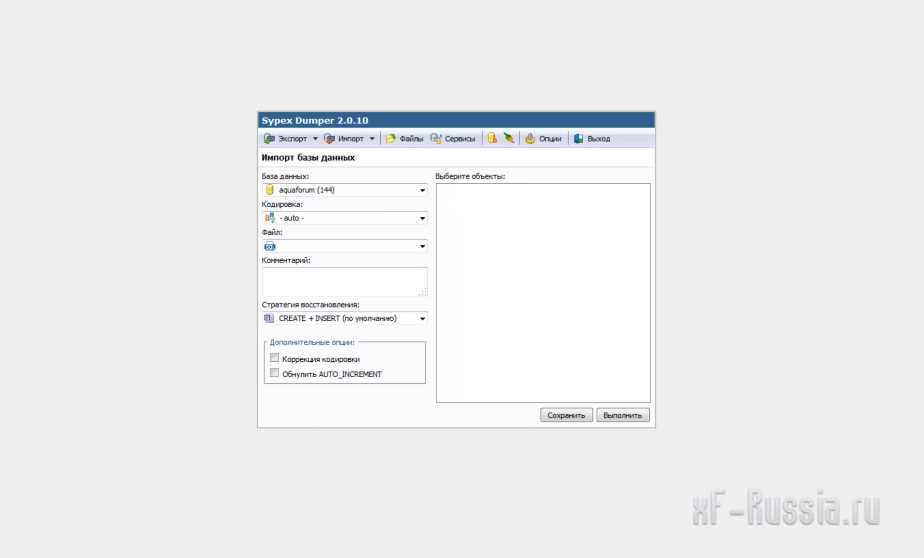
# Reload the import form via Экспорт and Импорт so it shows aquaforum (0), and list backup files
pyautogui.click(316, 140)
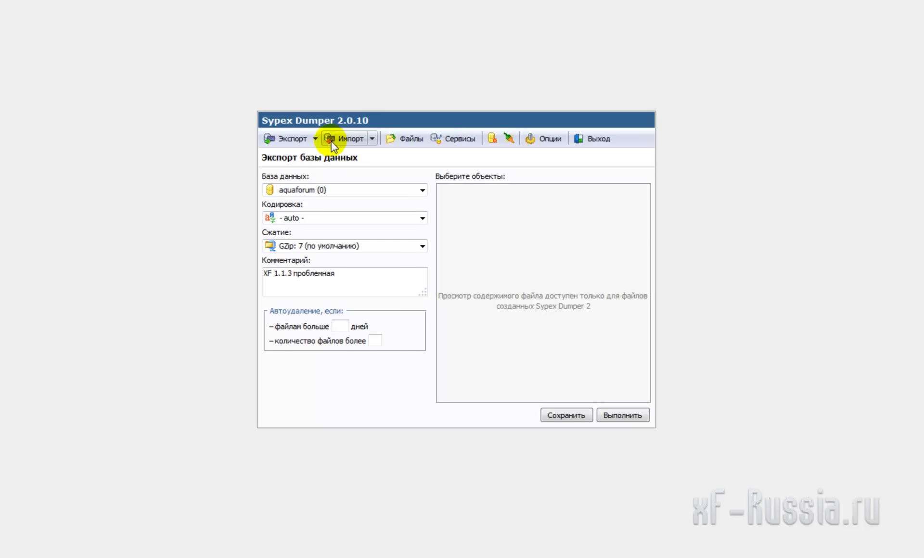
pyautogui.click(330, 140)
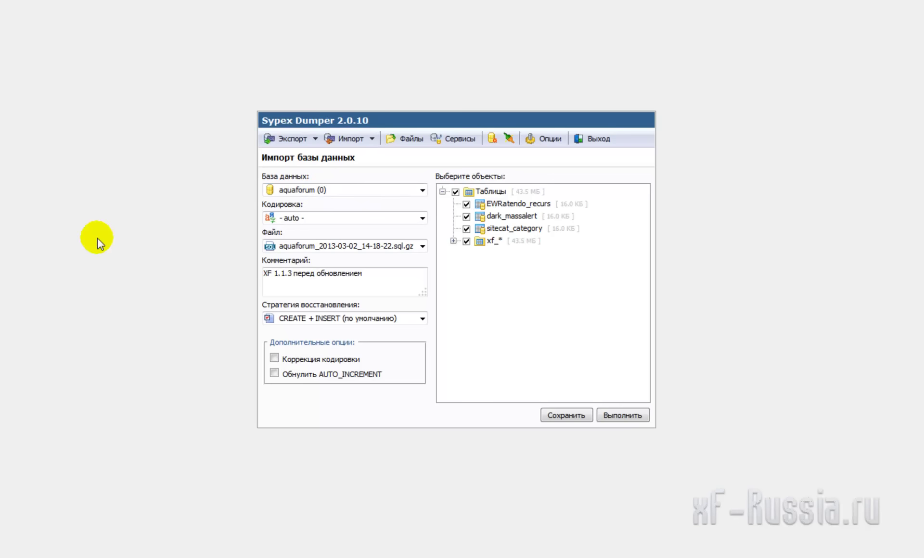
pyautogui.click(353, 141)
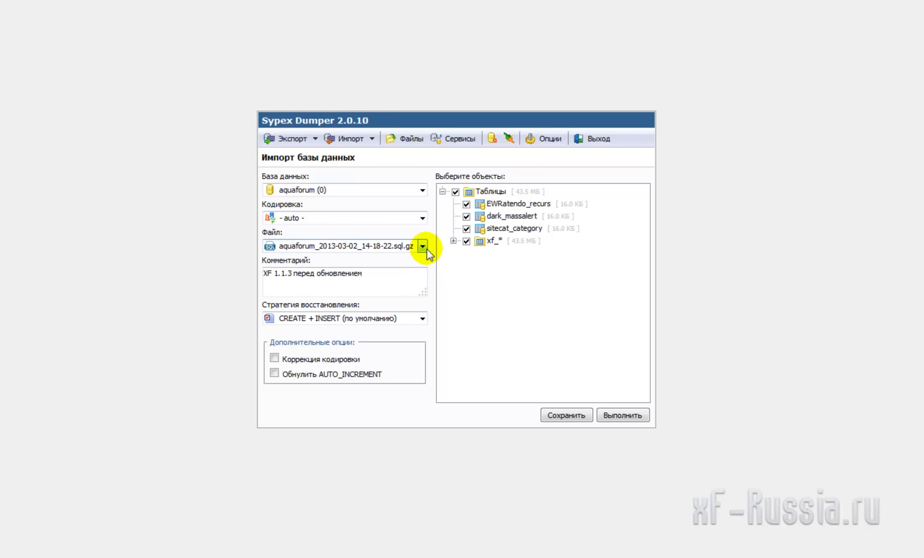
pyautogui.click(377, 192)
pyautogui.click(377, 192)
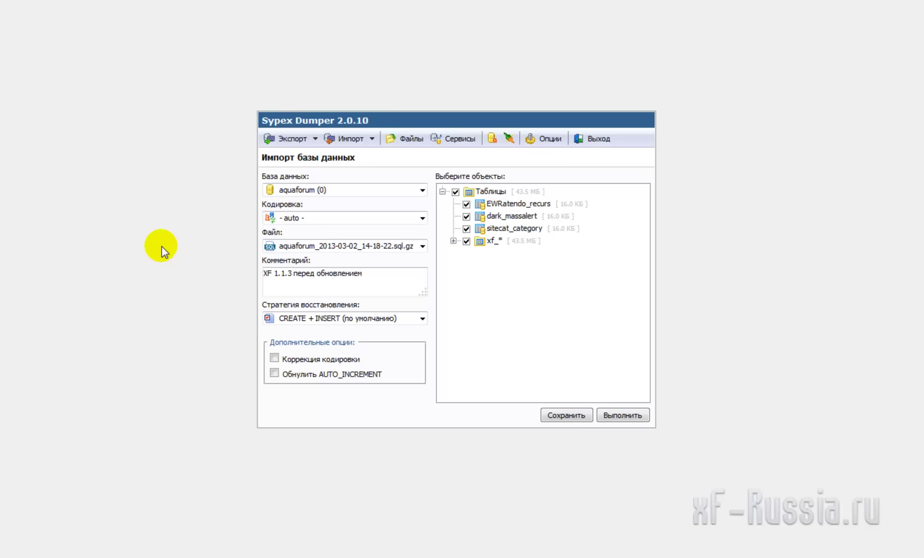
pyautogui.click(422, 246)
# Refresh FlashFXP's server backup folder to reveal the 14-29-46 backup beside 14-18-22
pyautogui.moveTo(422, 246); pyautogui.dragTo(412, 268)
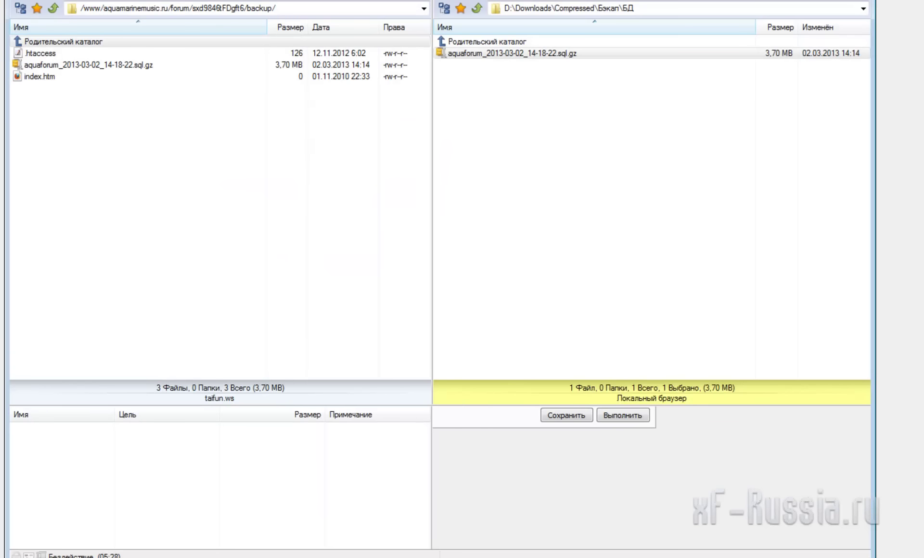
pyautogui.click(124, 56)
pyautogui.click(127, 77)
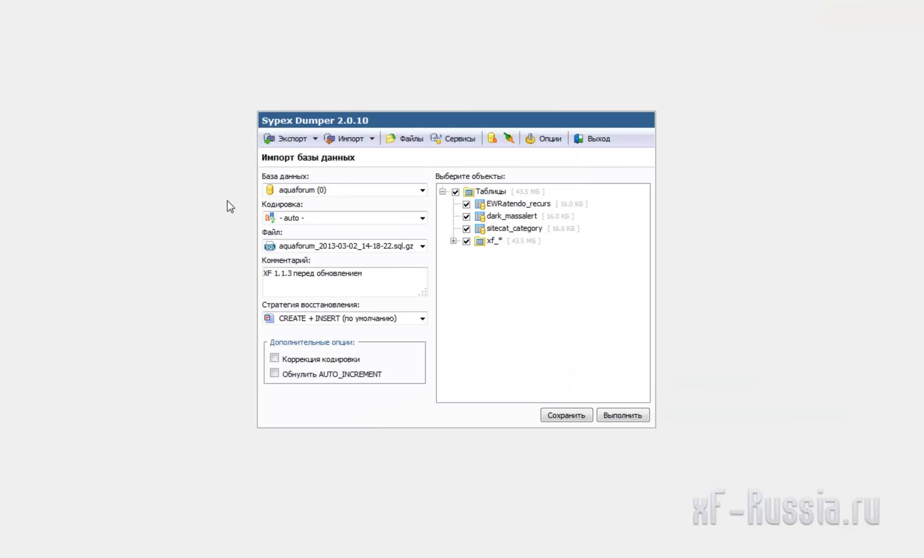
pyautogui.click(422, 246)
pyautogui.click(423, 247)
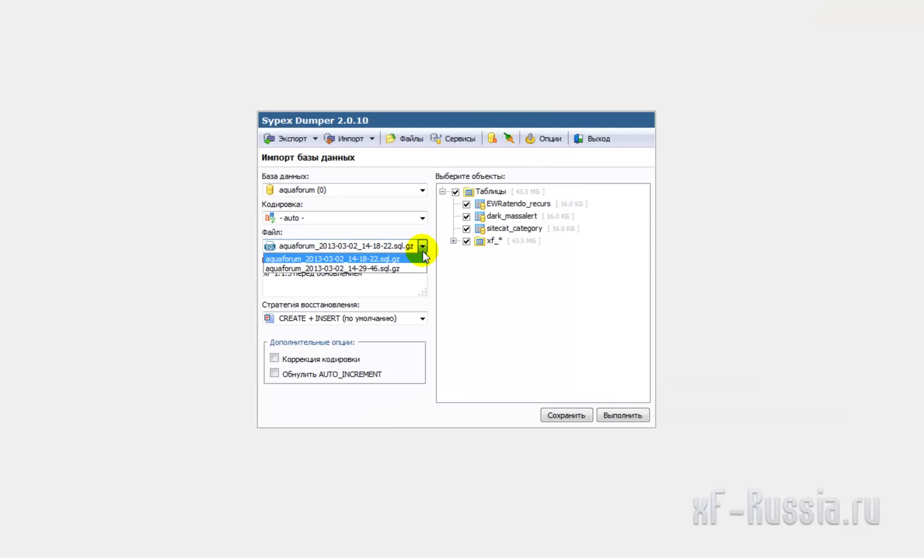
# Compare the 14-29-46 and 14-18-22 backups, settling on aquaforum_2013-03-02_14-18-22.sql.gz
pyautogui.click(410, 267)
pyautogui.click(422, 245)
pyautogui.click(412, 267)
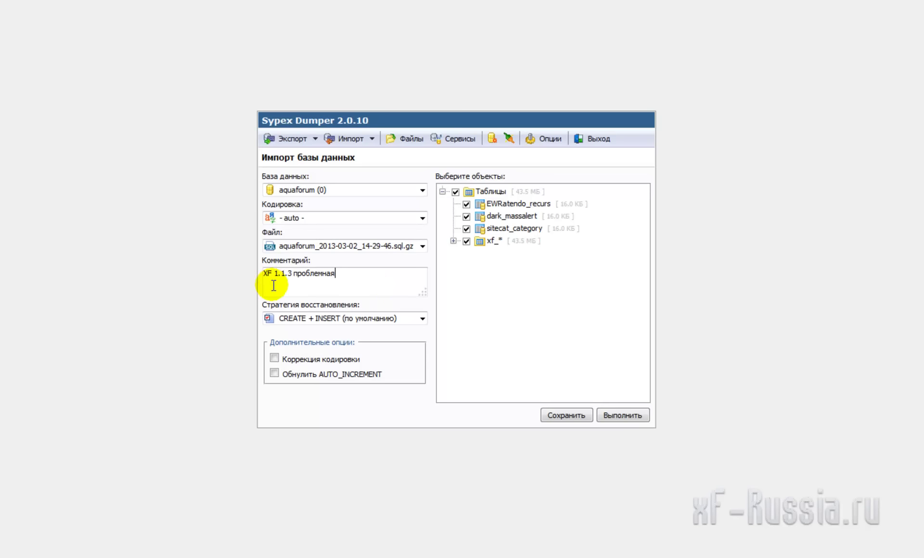
pyautogui.click(420, 250)
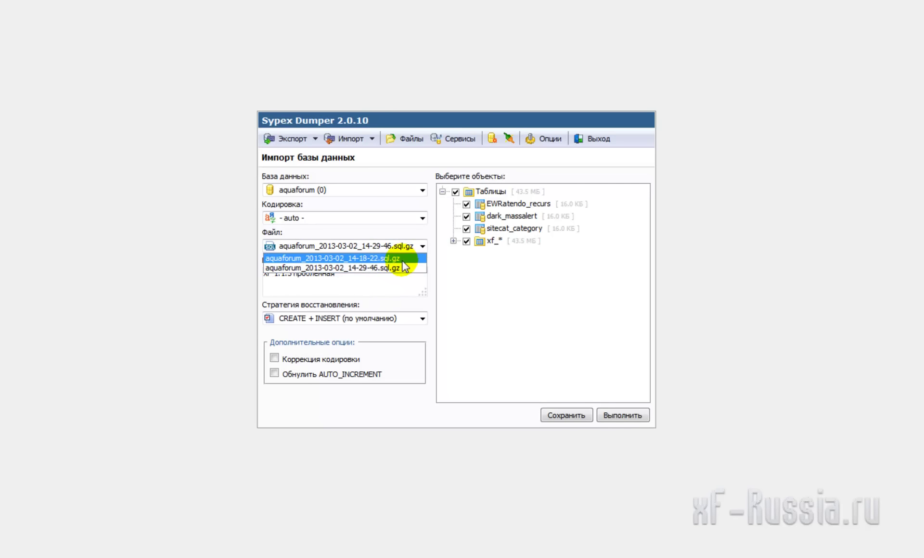
pyautogui.click(403, 265)
pyautogui.click(420, 246)
pyautogui.click(402, 267)
pyautogui.click(422, 246)
pyautogui.click(392, 258)
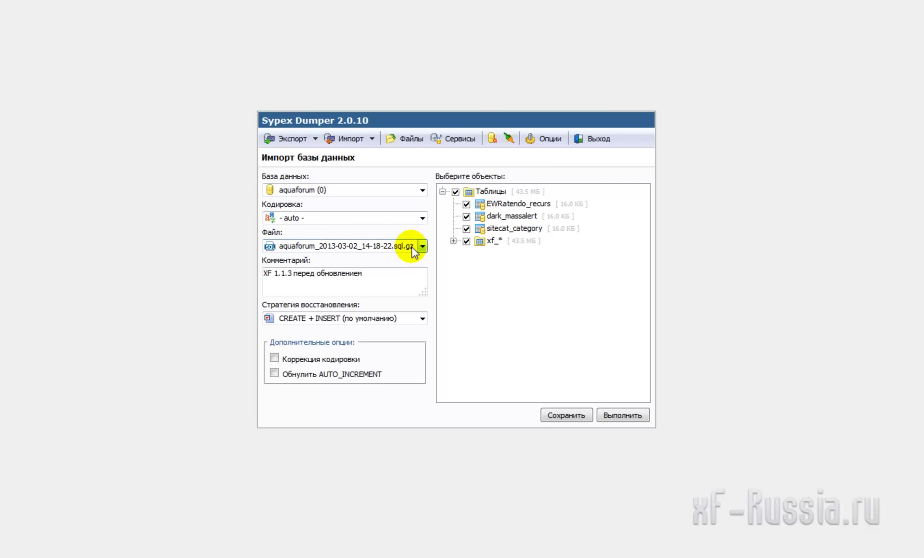
pyautogui.click(365, 278)
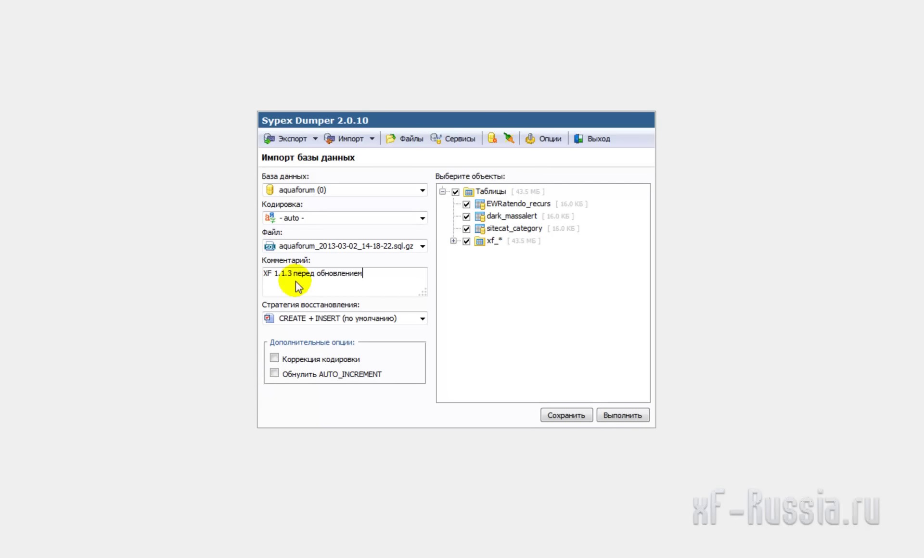
pyautogui.click(464, 216)
pyautogui.press('Return')
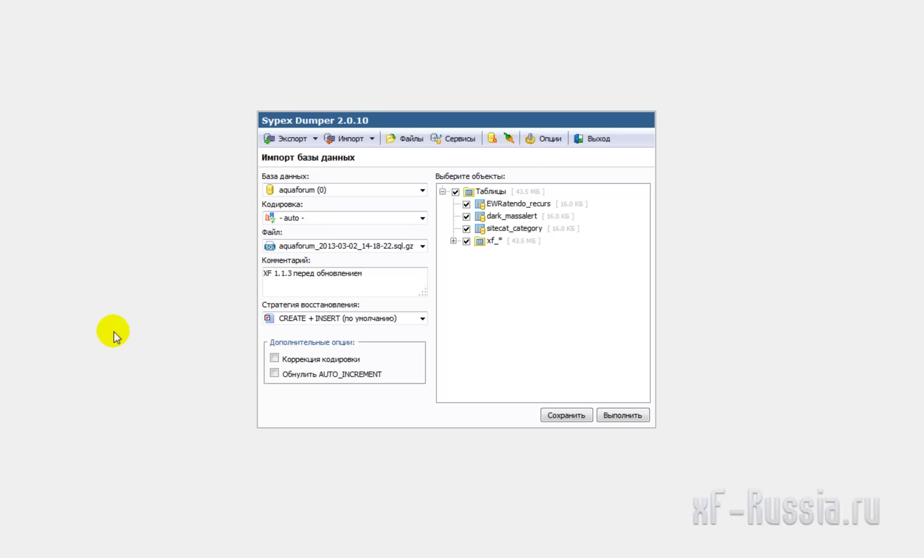
pyautogui.click(338, 140)
pyautogui.click(466, 218)
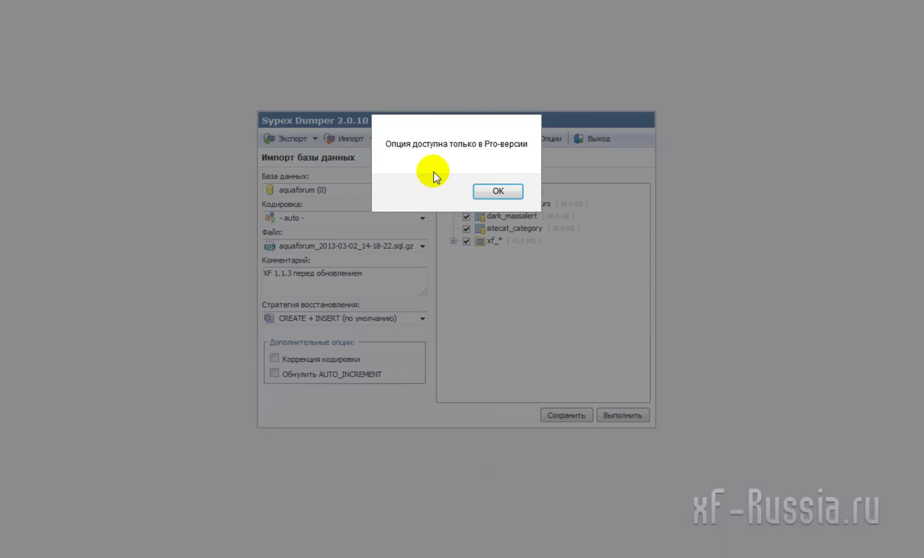
pyautogui.click(506, 197)
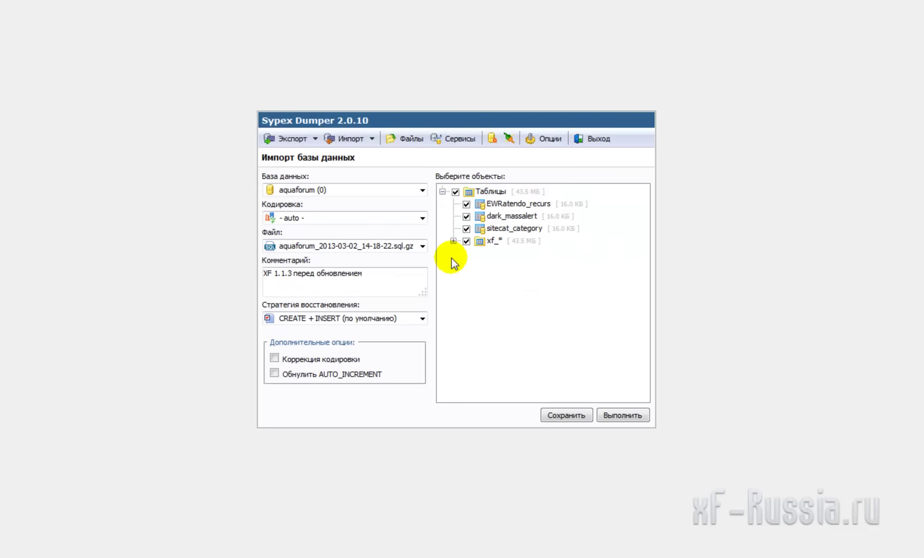
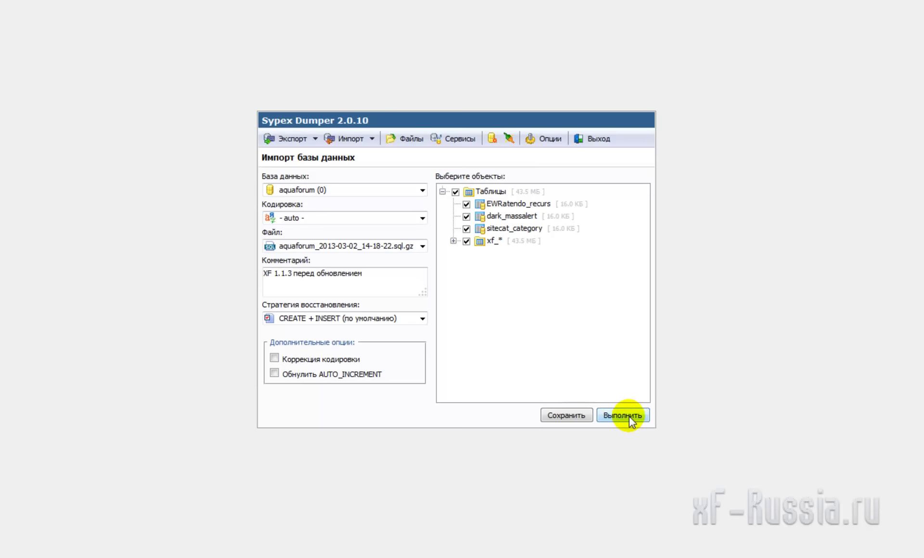
# Restore aquaforum from the 14-18-22 backup, importing 81711 records (26.3 MB) at 100%
pyautogui.click(628, 417)
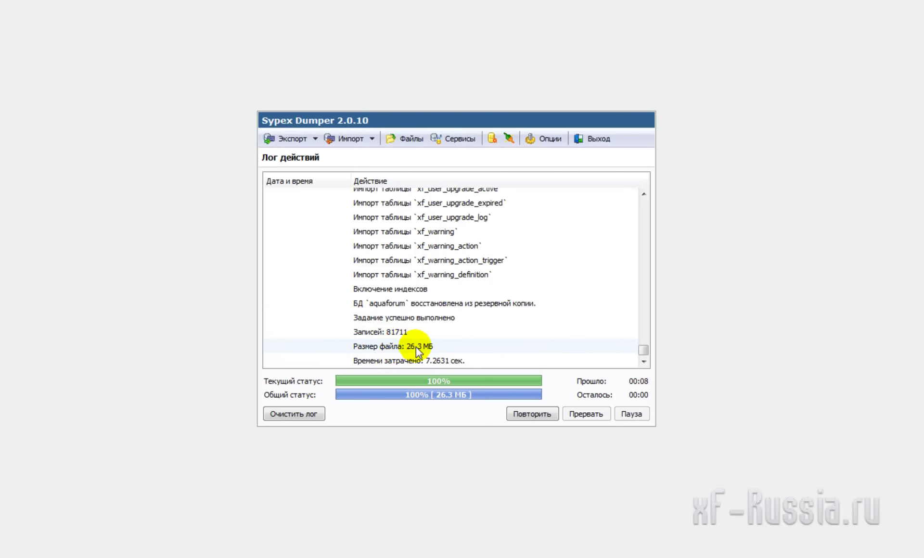
pyautogui.click(592, 542)
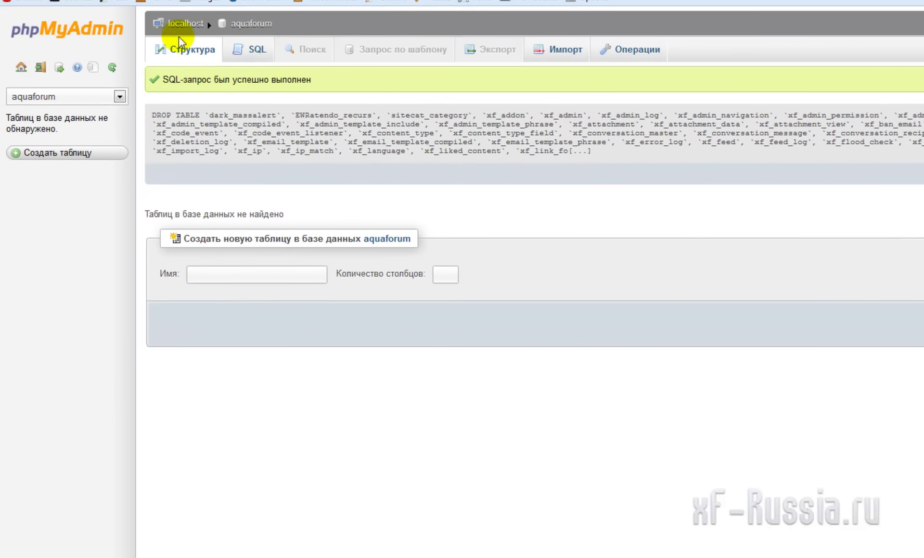
# Reload aquaforum in phpMyAdmin, confirm 144 tables in the footer, then view the forum
pyautogui.click(248, 25)
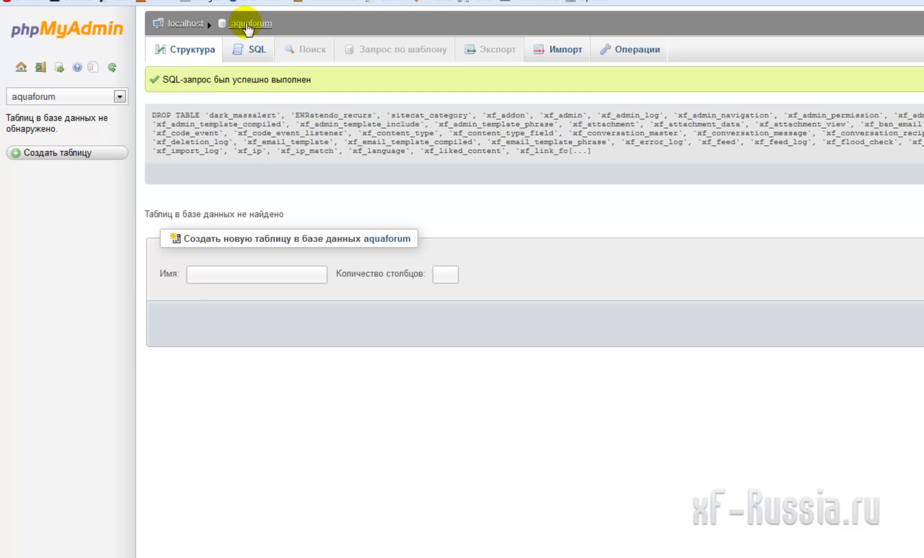
pyautogui.scroll(-20, 383, 195)
pyautogui.scroll(-10, 378, 201)
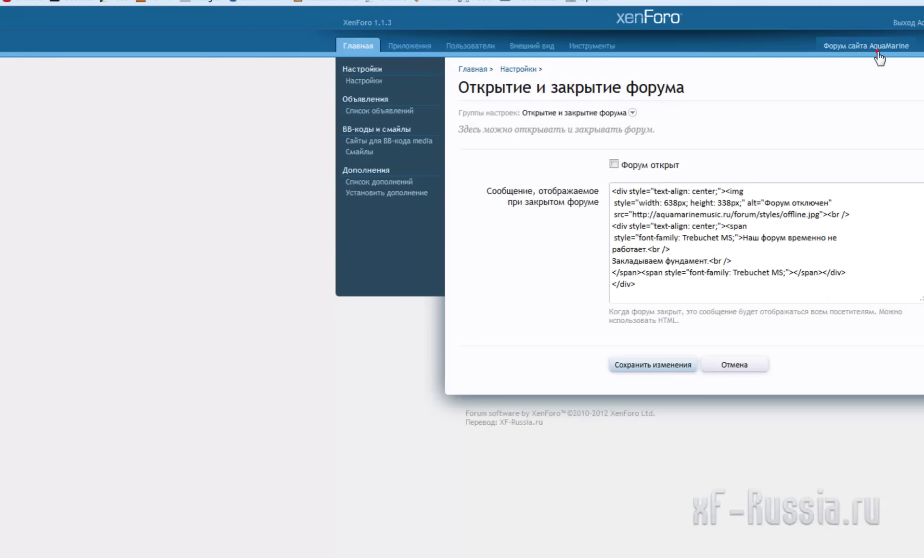
pyautogui.click(877, 52)
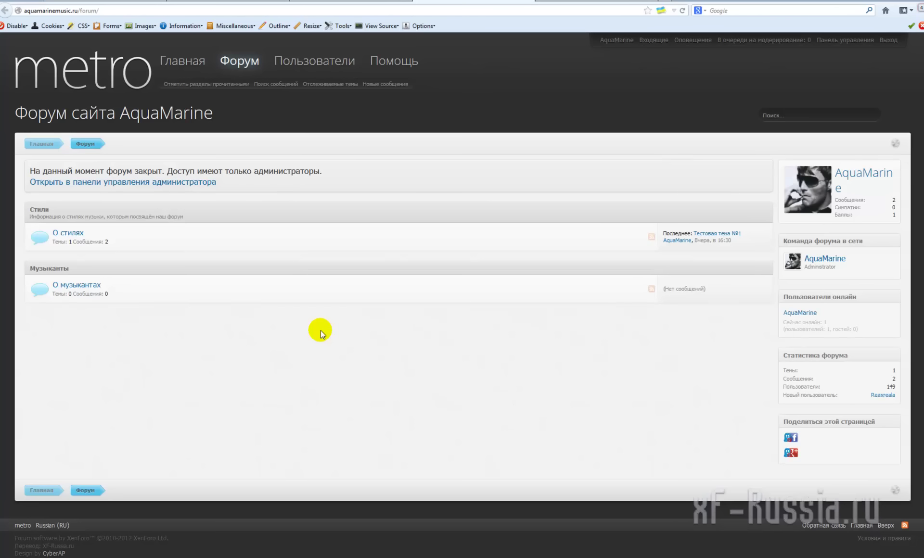
# Tick 'Форум открыт' in the forum opening settings, save, and sign back into the admin panel
pyautogui.click(320, 2)
pyautogui.click(437, 146)
pyautogui.click(465, 290)
pyautogui.click(537, 195)
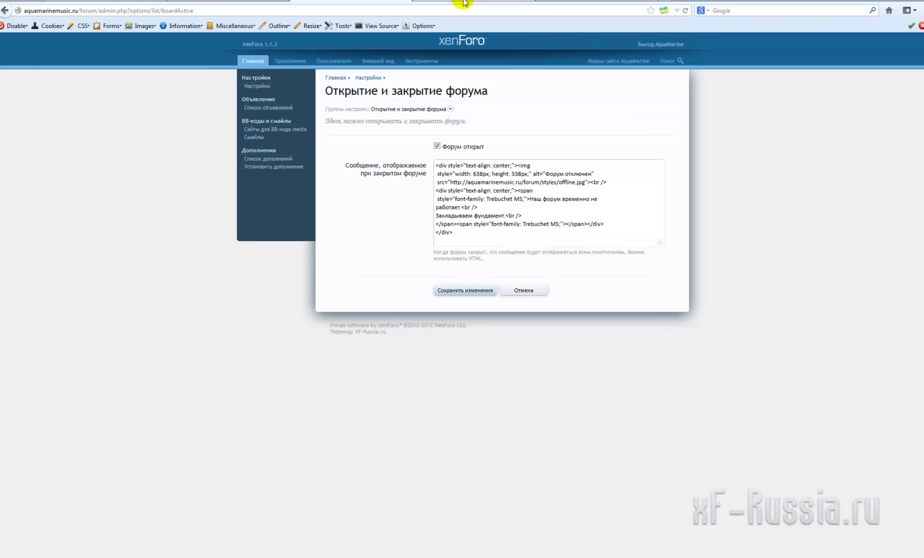
pyautogui.click(464, 2)
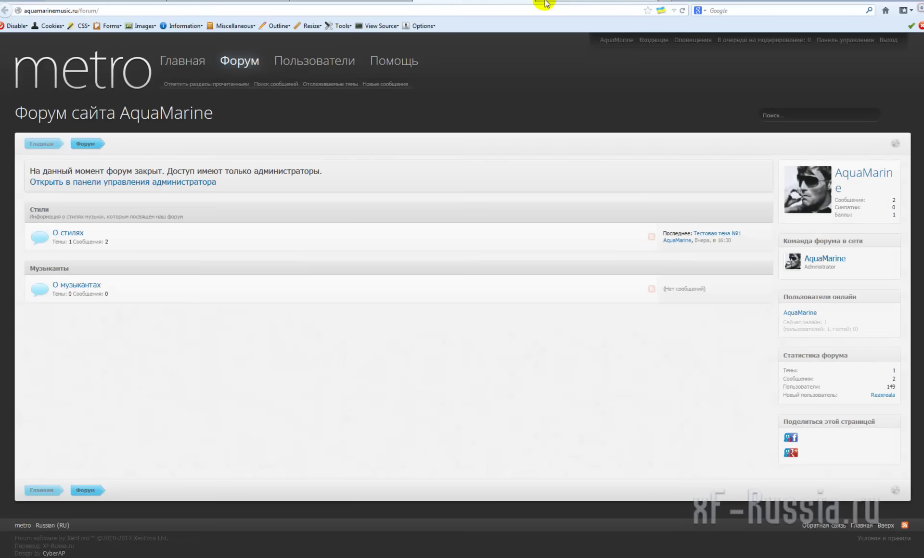
pyautogui.click(562, 3)
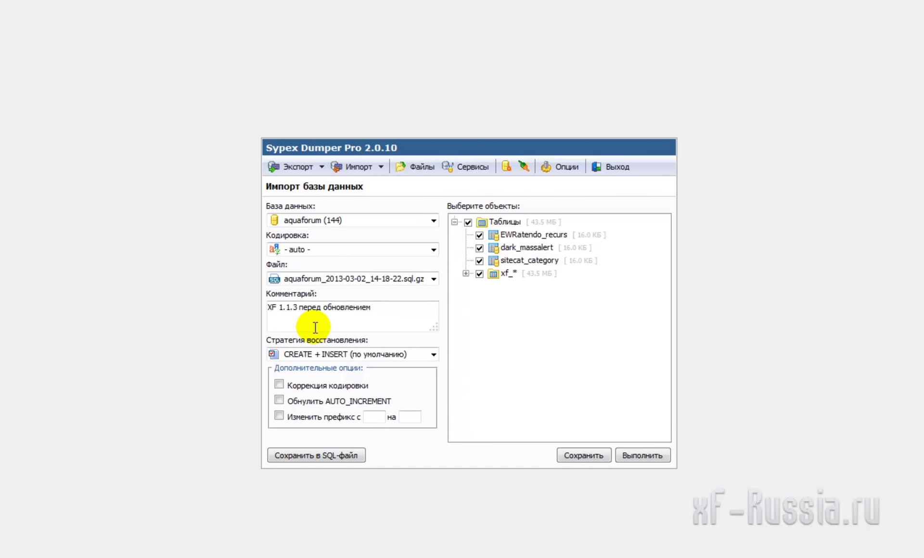
# Browse the backup files and table checkboxes, keeping the 14-18-22 backup and all tables selected
pyautogui.click(322, 281)
pyautogui.click(325, 291)
pyautogui.click(323, 280)
pyautogui.click(333, 292)
pyautogui.click(479, 236)
pyautogui.click(479, 237)
pyautogui.click(479, 237)
pyautogui.click(479, 237)
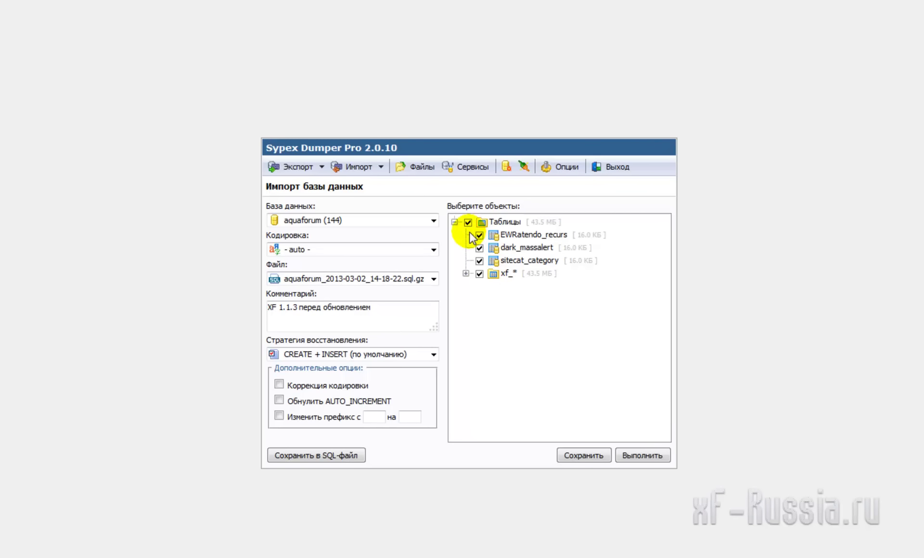
pyautogui.click(465, 274)
pyautogui.click(465, 273)
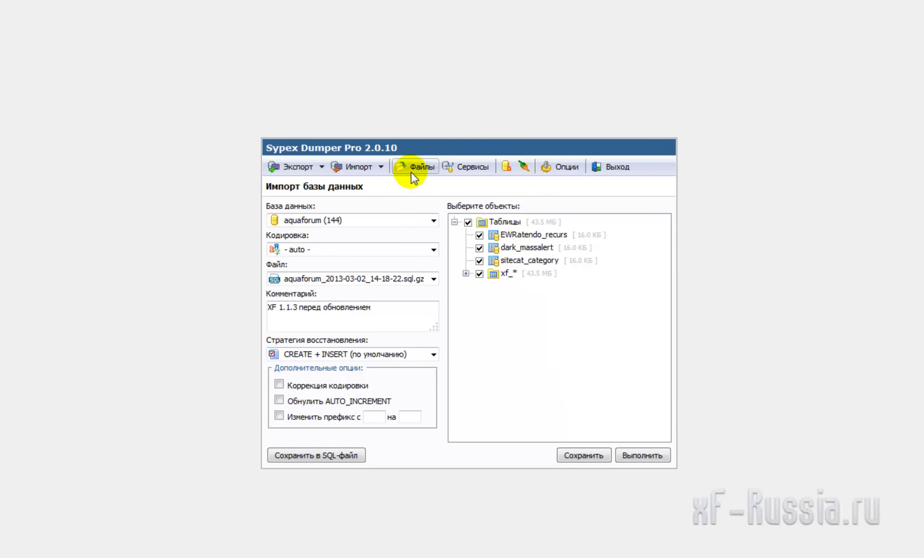
# Look through the Сервисы page and its Дополнительно actions, then go back to Импорт
pyautogui.click(462, 169)
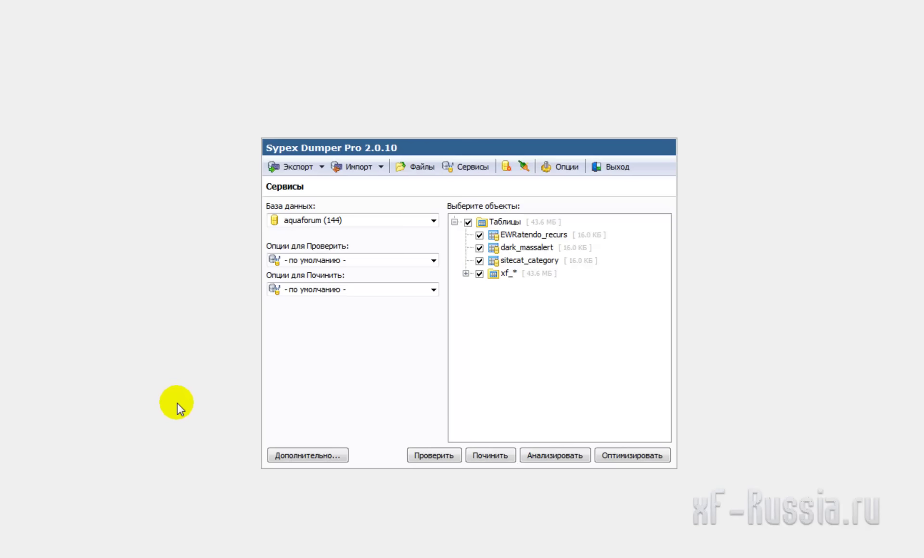
pyautogui.click(323, 455)
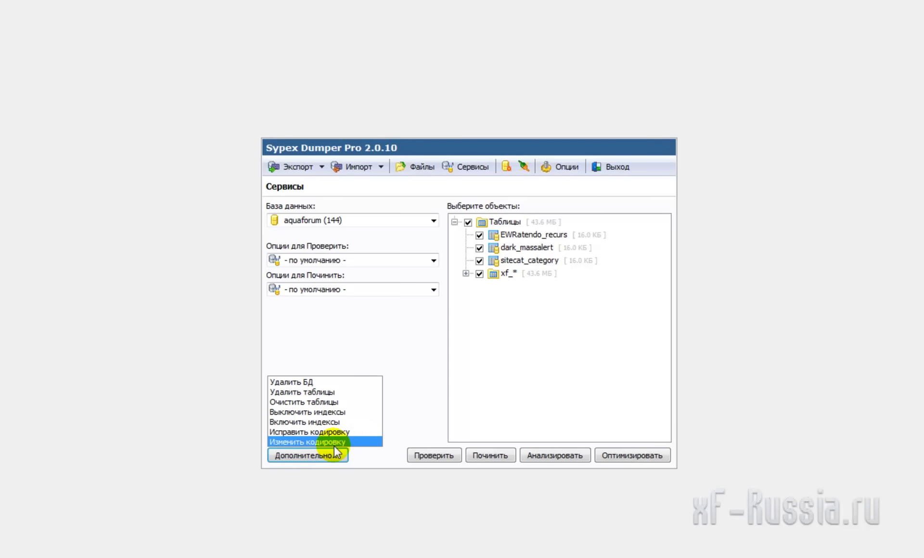
pyautogui.click(105, 268)
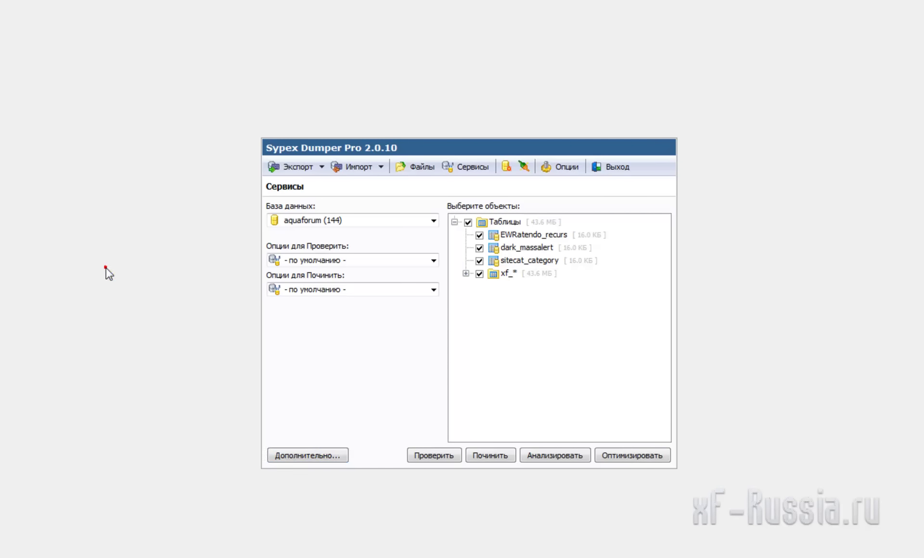
pyautogui.click(347, 169)
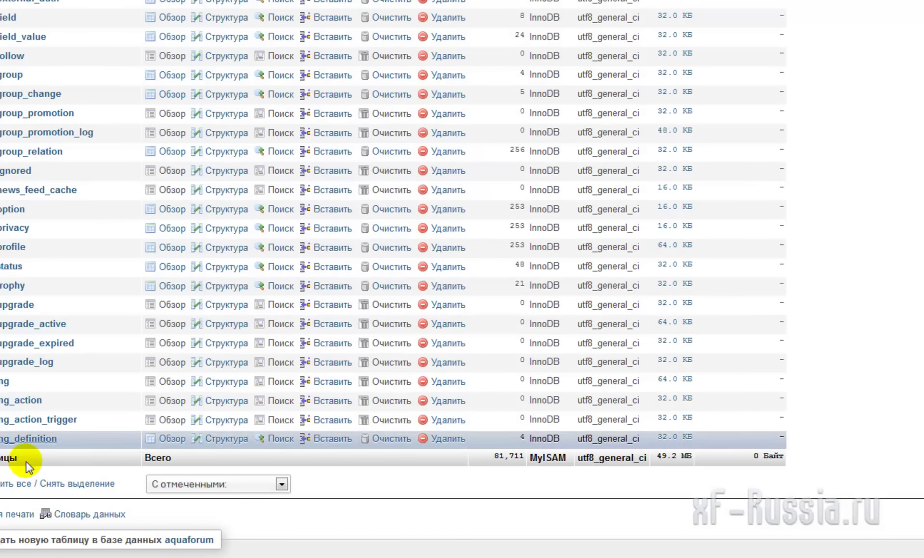
# Drop every aquaforum table using Отметить все and Удалить, confirming the DROP
pyautogui.click(108, 486)
pyautogui.click(275, 486)
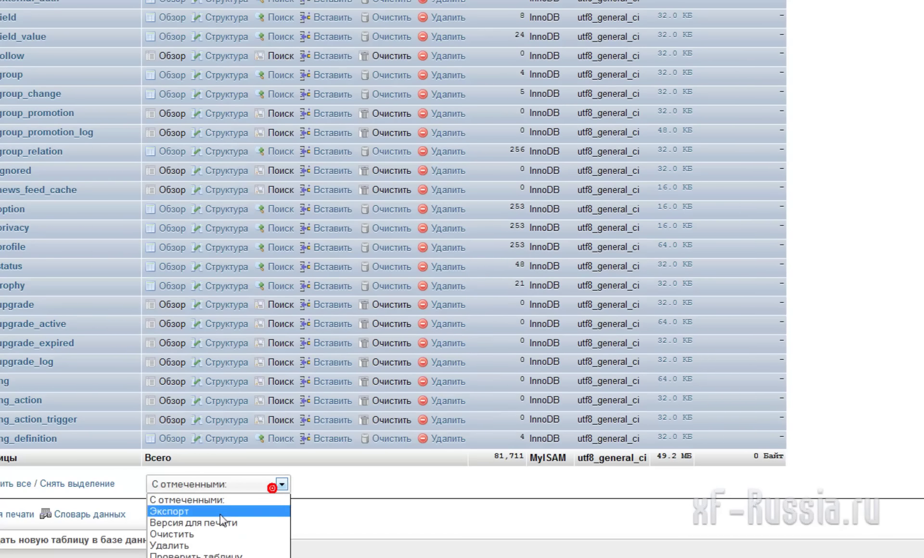
pyautogui.click(193, 546)
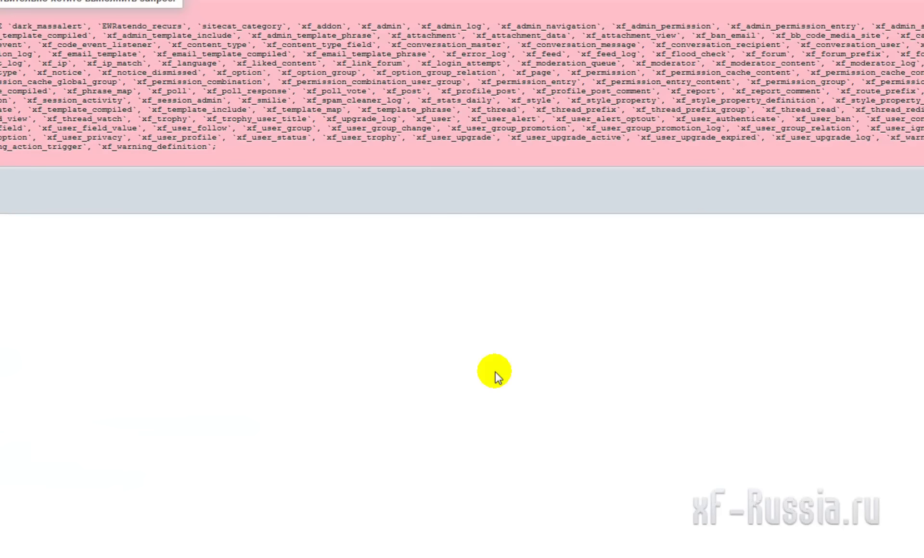
pyautogui.click(287, 408)
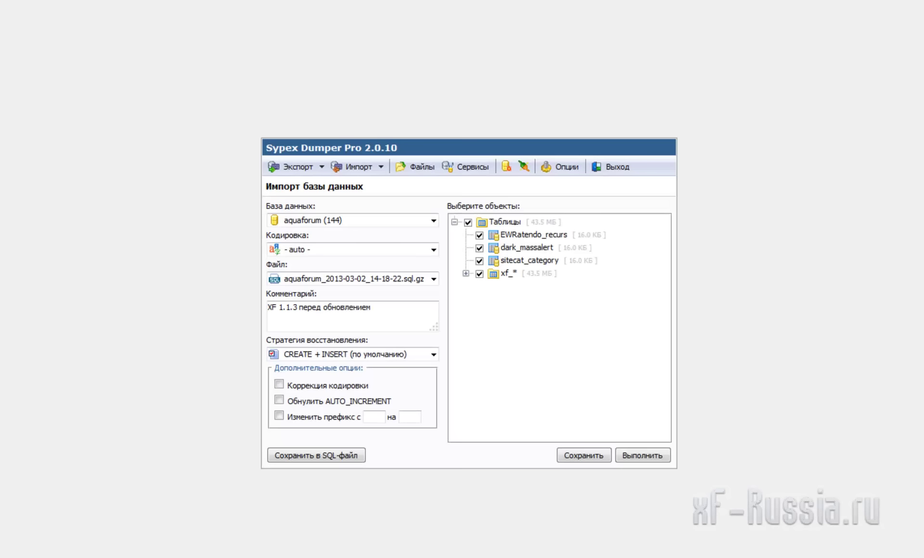
pyautogui.click(365, 547)
# Verify the 14-18-22 backup is still selected and start restoring aquaforum
pyautogui.click(433, 279)
pyautogui.click(433, 279)
pyautogui.click(433, 279)
pyautogui.click(432, 279)
pyautogui.click(355, 167)
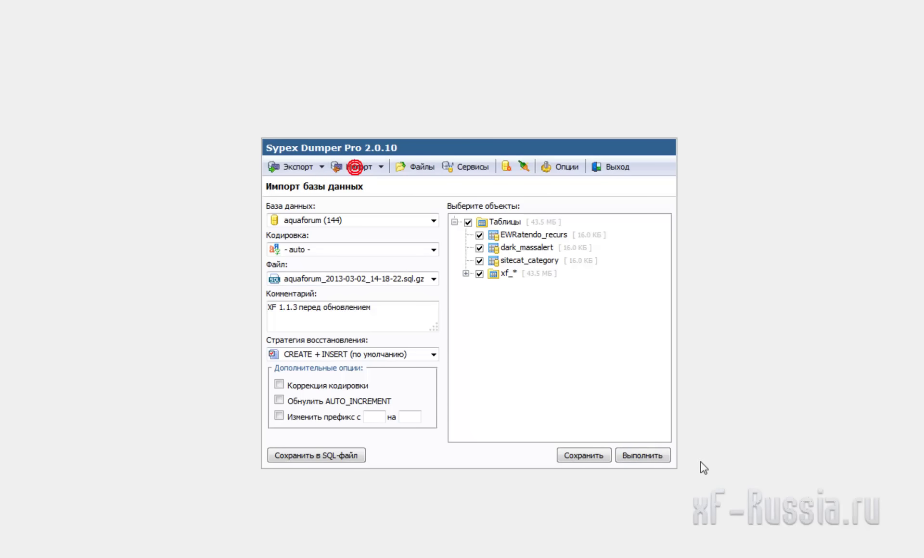
pyautogui.click(647, 455)
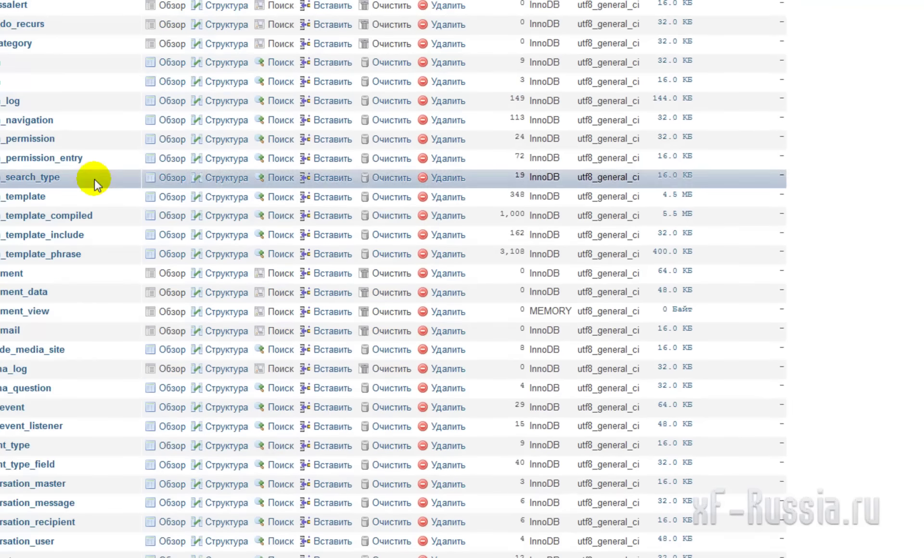
# Scroll through aquaforum's Structure tab to verify all 144 tables are back
pyautogui.scroll(-10, 94, 180)
pyautogui.scroll(-20, 94, 180)
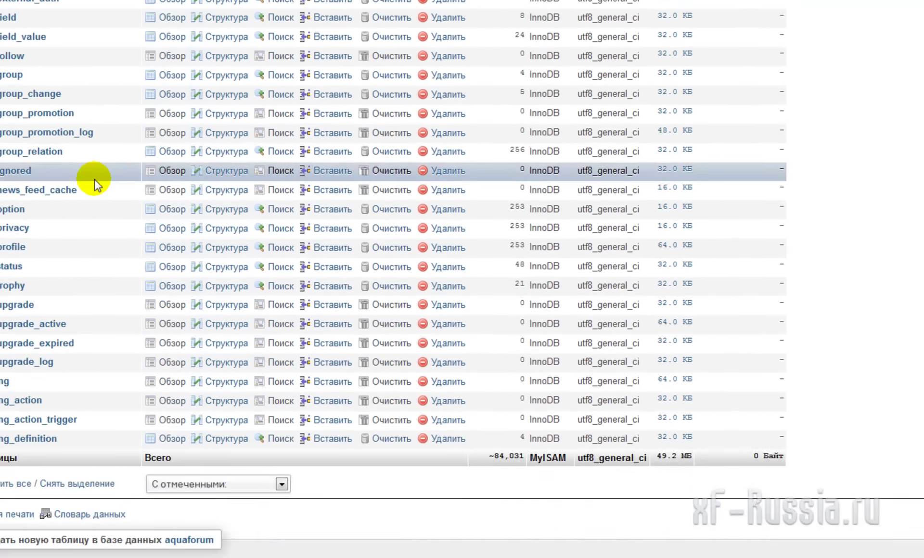
pyautogui.scroll(20, 94, 180)
pyautogui.scroll(-15, 94, 180)
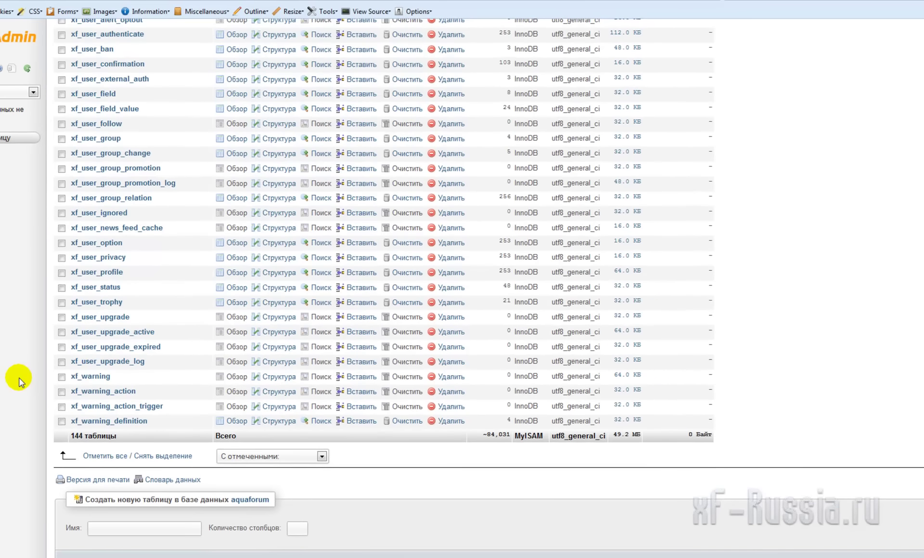
pyautogui.scroll(20, 83, 295)
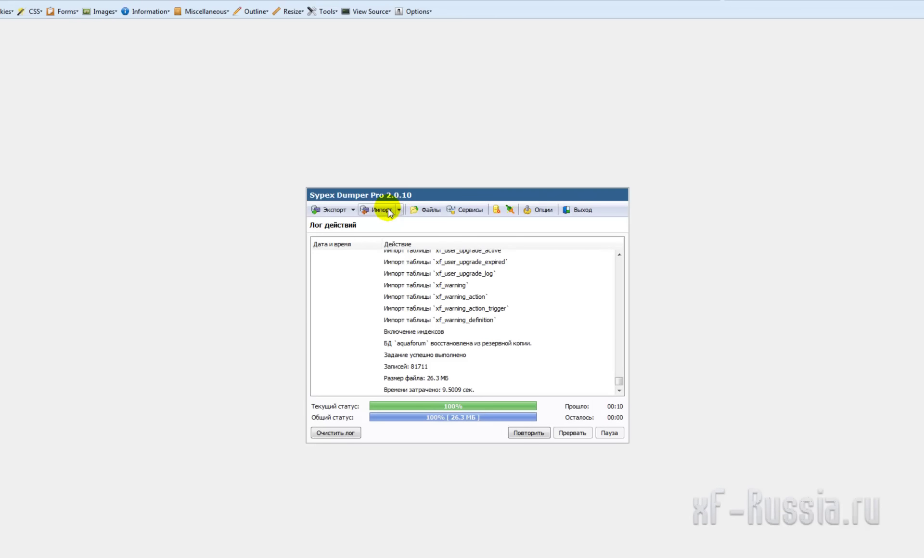
# Show the import form for aquaforum (144) with the xf_ tables expanded in the objects tree
pyautogui.click(382, 210)
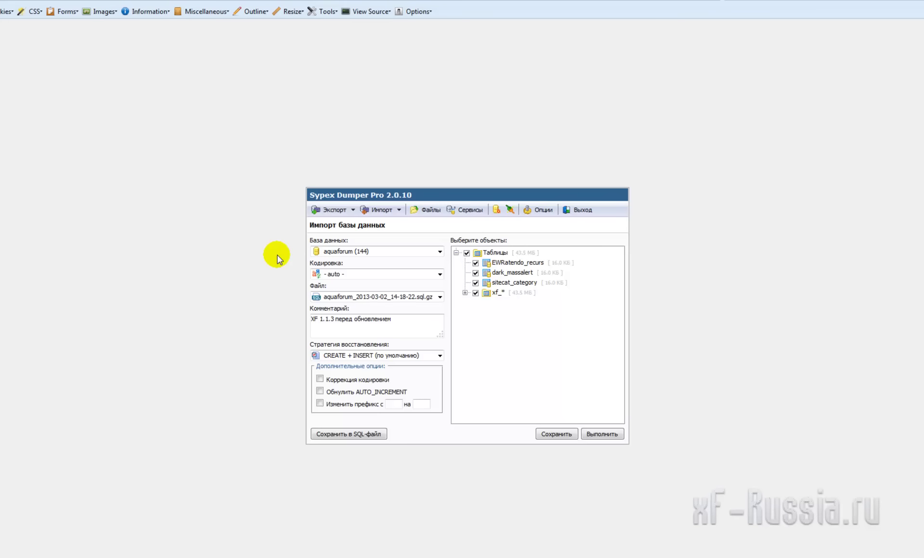
pyautogui.click(465, 293)
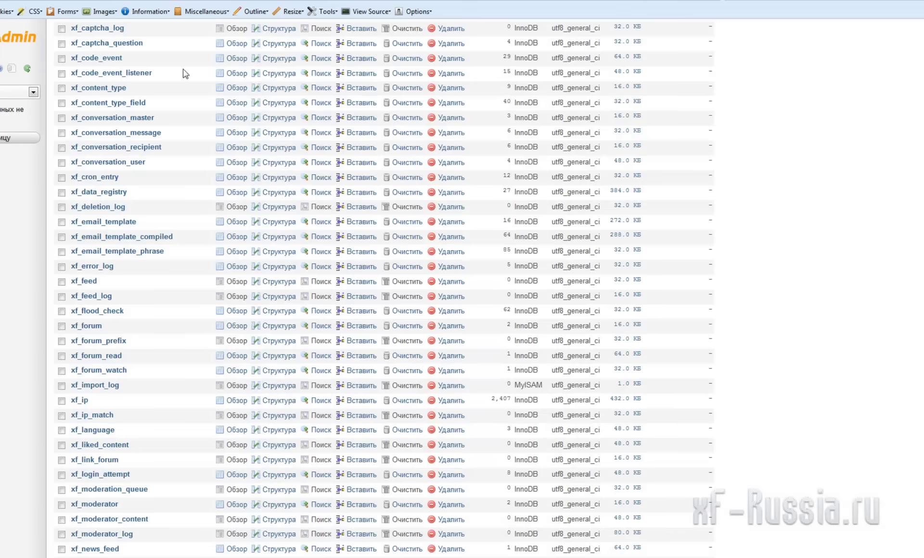
pyautogui.scroll(5, 157, 255)
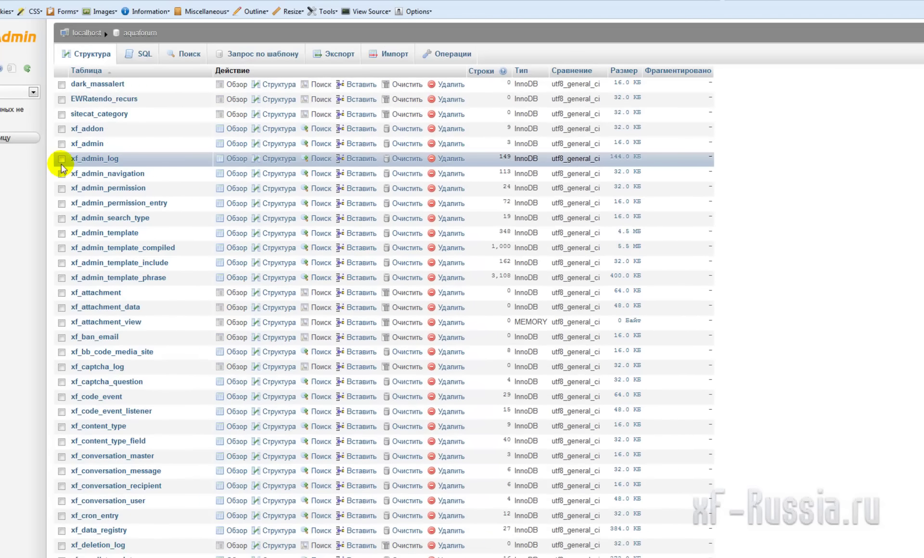
# Drop the xf_admin_log table from aquaforum using the С отмеченными Удалить action
pyautogui.click(61, 163)
pyautogui.scroll(-20, 62, 163)
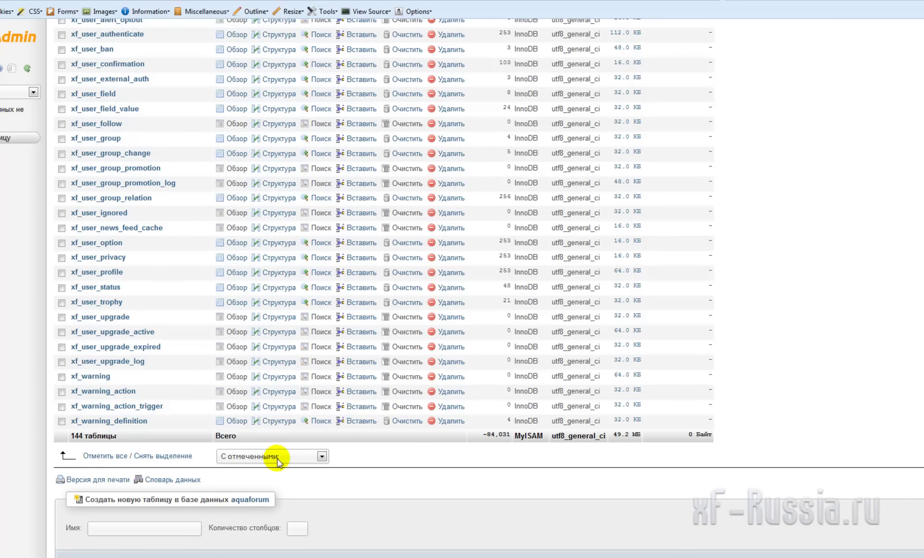
pyautogui.click(277, 459)
pyautogui.click(245, 506)
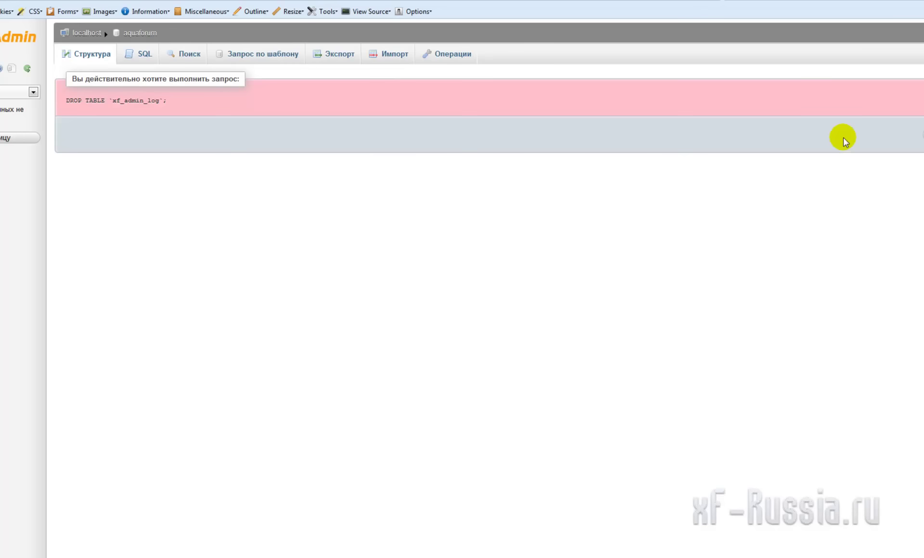
pyautogui.click(913, 135)
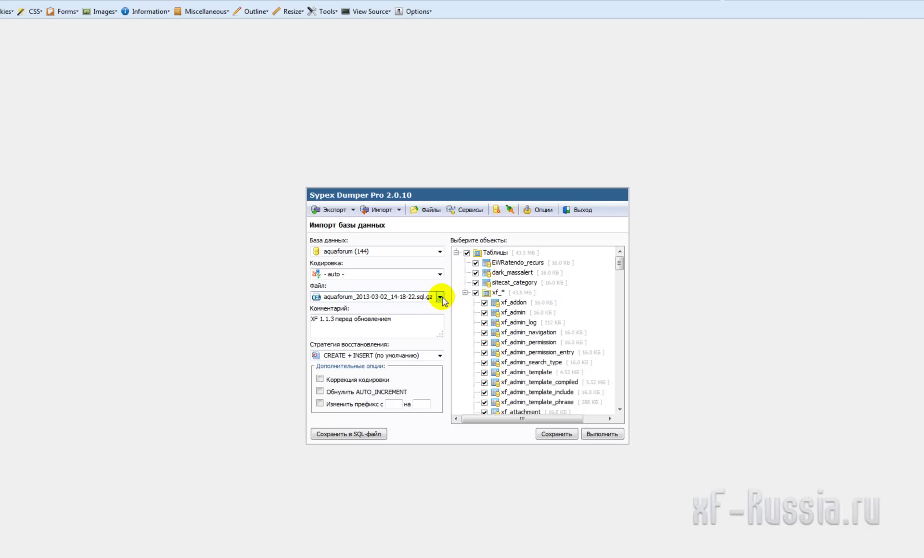
# Switch between Экспорт and Импорт until aquaforum shows 143 tables, ending on Импорт
pyautogui.click(712, 2)
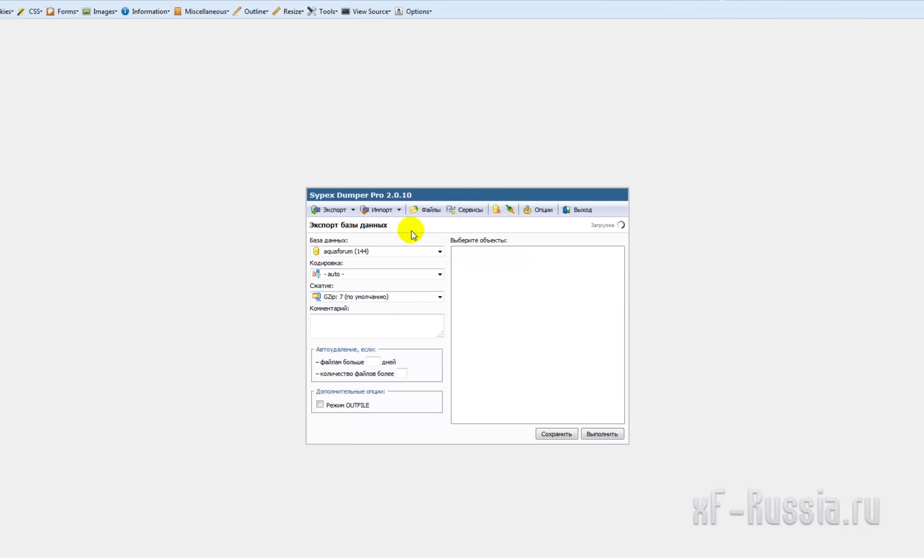
pyautogui.click(381, 209)
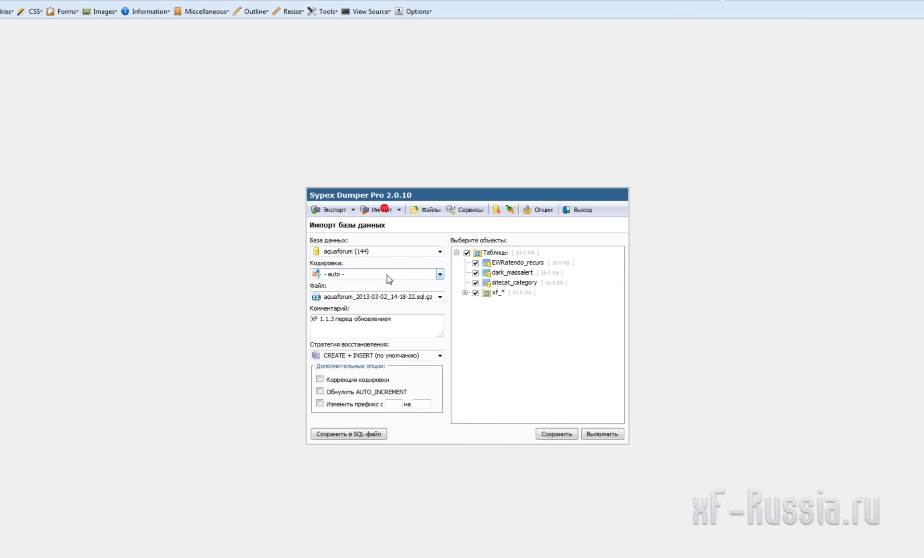
pyautogui.click(328, 210)
pyautogui.click(465, 293)
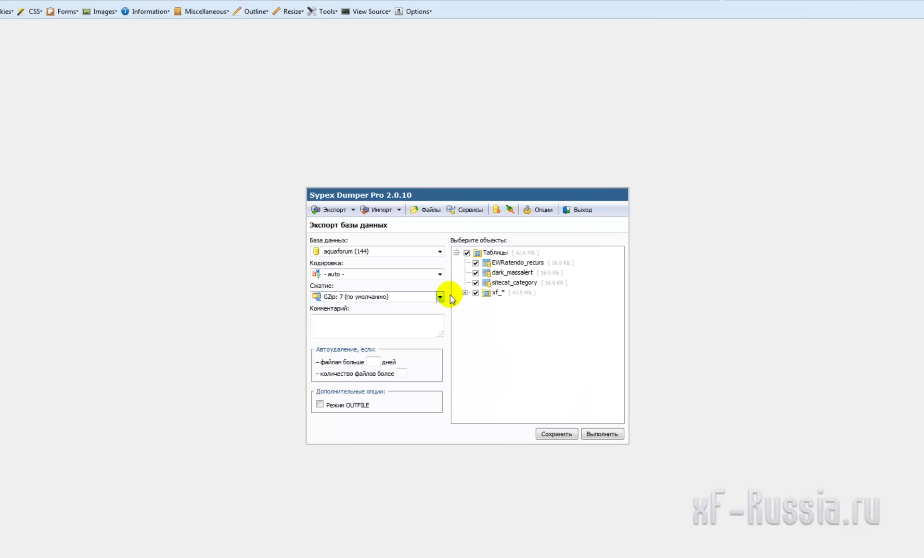
pyautogui.click(464, 293)
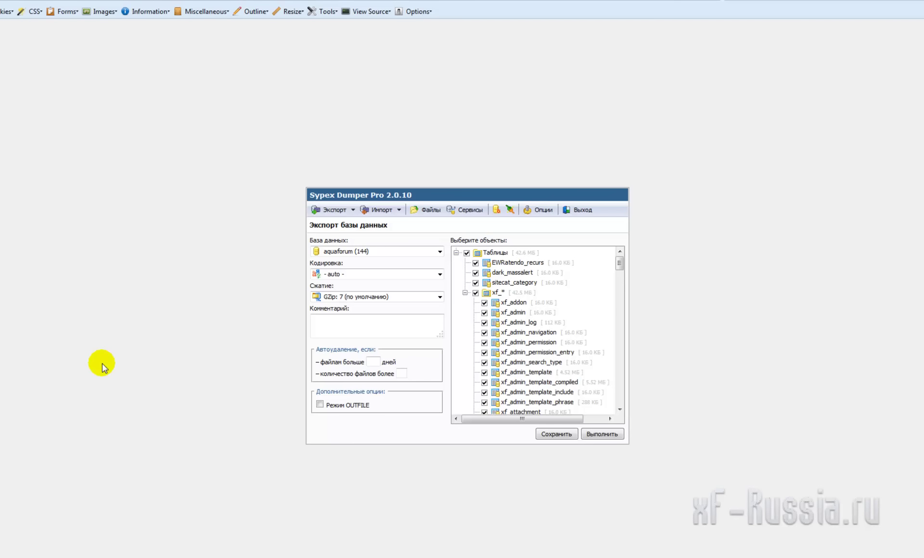
pyautogui.click(336, 211)
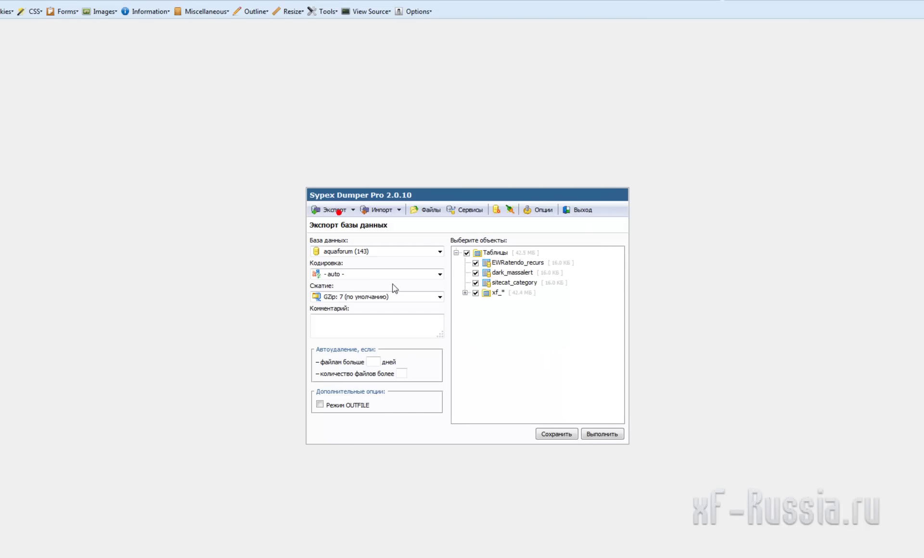
pyautogui.click(464, 292)
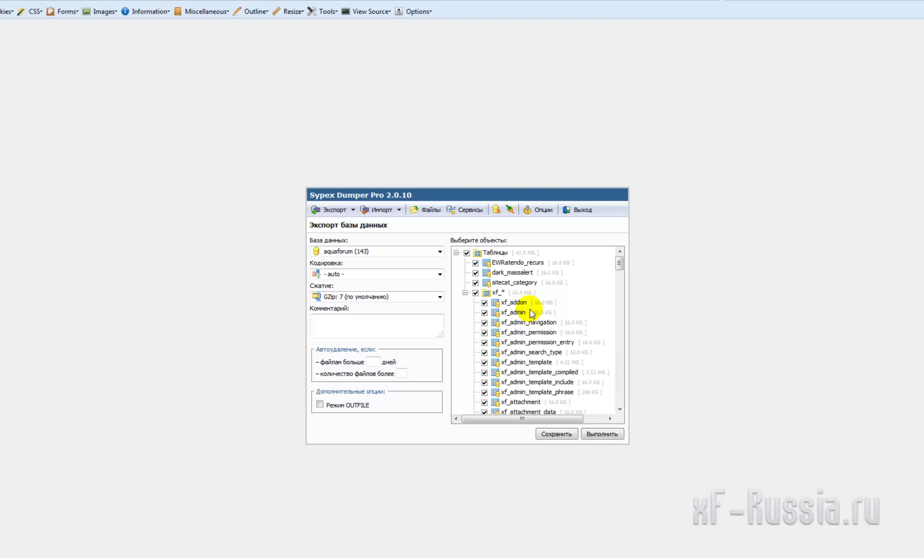
pyautogui.click(373, 210)
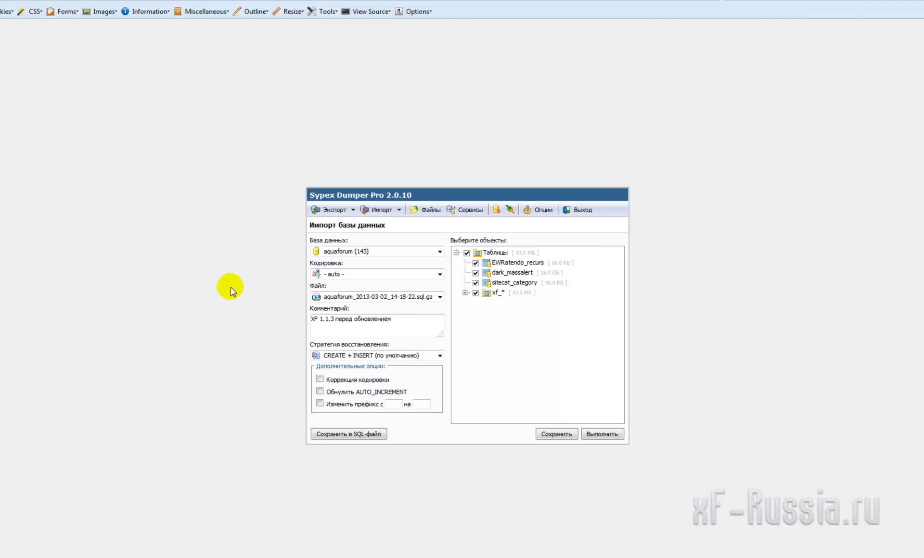
# Choose aquaforum_2013-03-02_14-29-46.sql.gz, commented 'XF 1.1.3 проблемная', as the import file
pyautogui.click(381, 207)
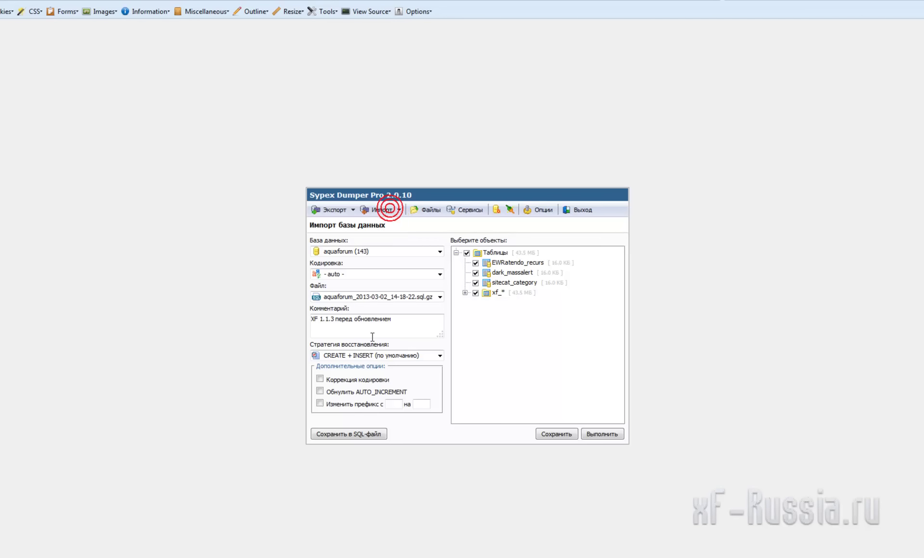
pyautogui.click(397, 296)
pyautogui.click(392, 315)
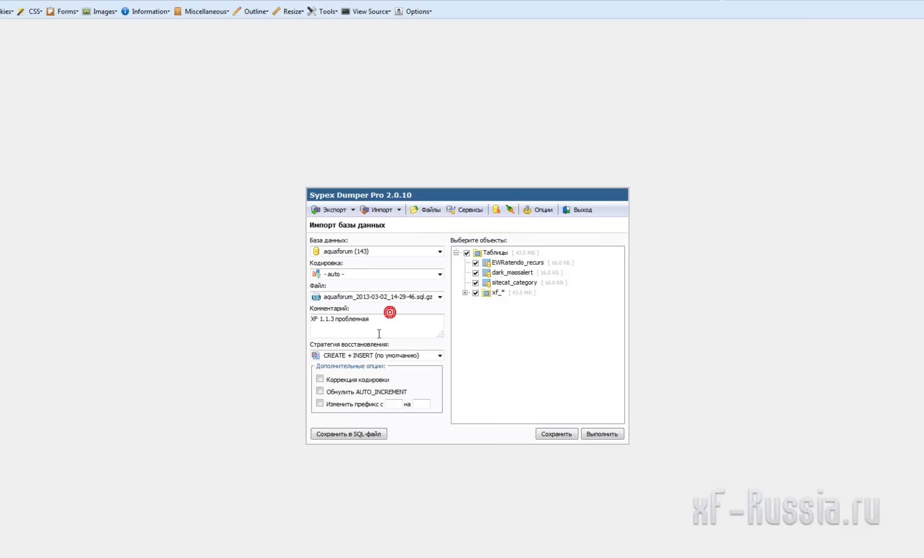
pyautogui.click(403, 321)
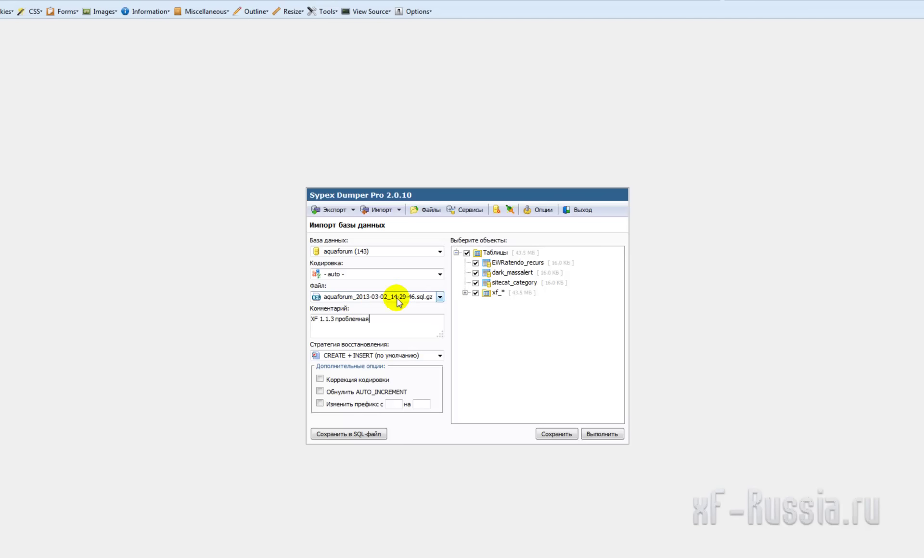
# Untick all tables and select only xf_admin_log, keeping aquaforum as the target database
pyautogui.click(466, 253)
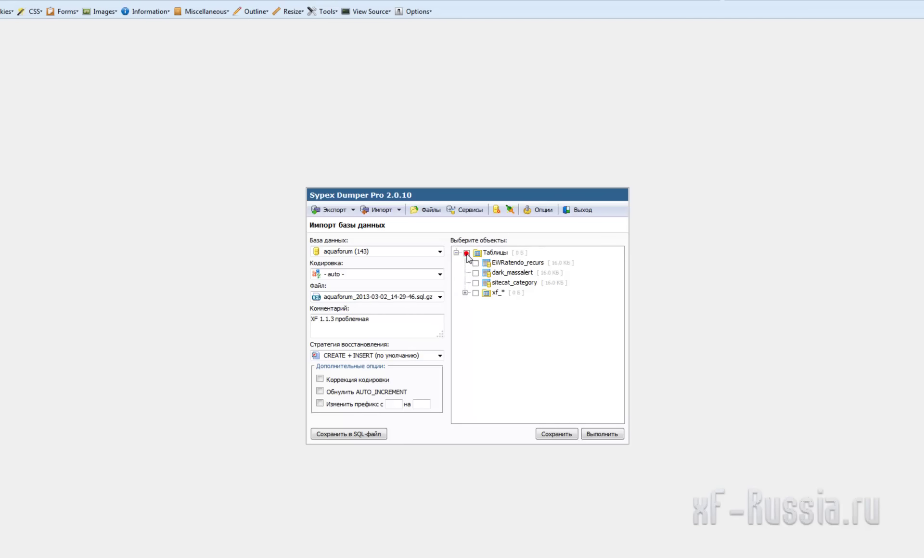
pyautogui.click(464, 292)
pyautogui.scroll(-1, 466, 294)
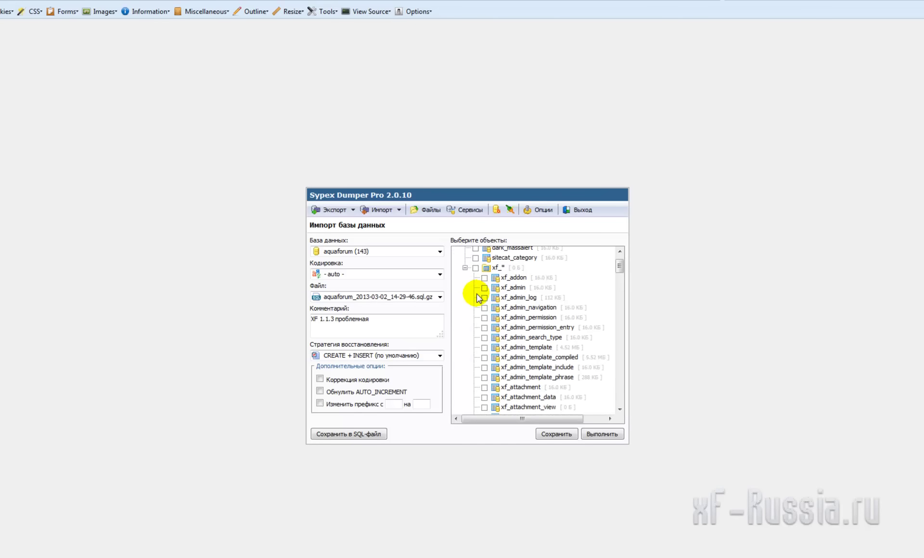
pyautogui.click(483, 297)
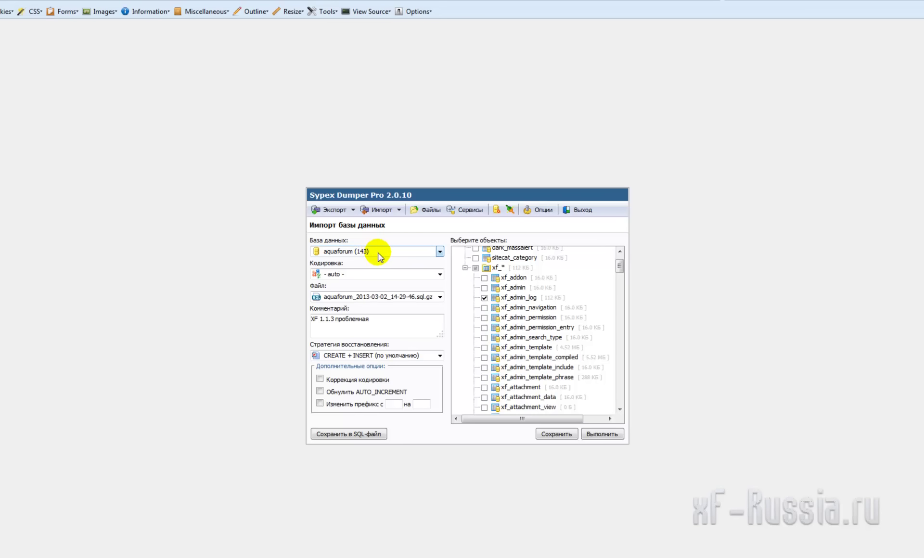
pyautogui.click(440, 251)
pyautogui.click(439, 251)
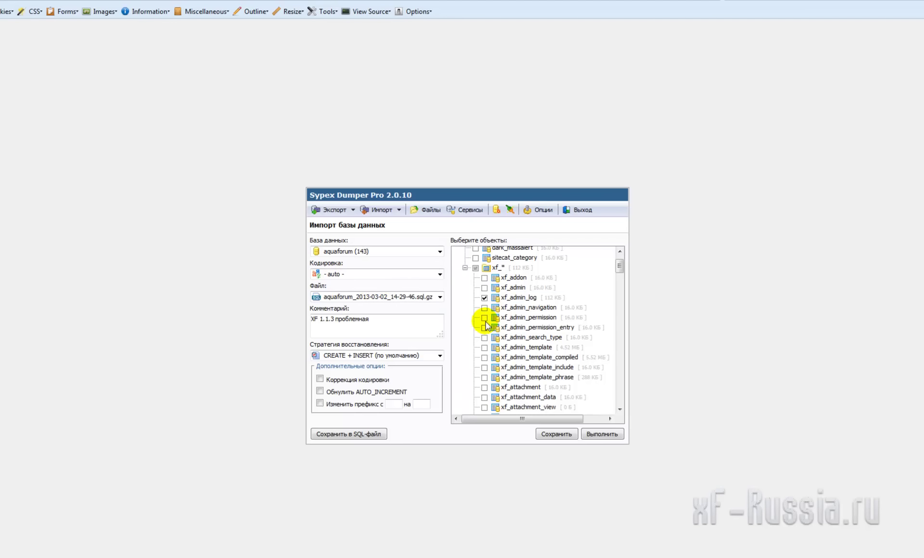
# Run the import of xf_admin_log, restoring 152 records (97.0 KB)
pyautogui.scroll(1, 489, 338)
pyautogui.scroll(-2, 486, 332)
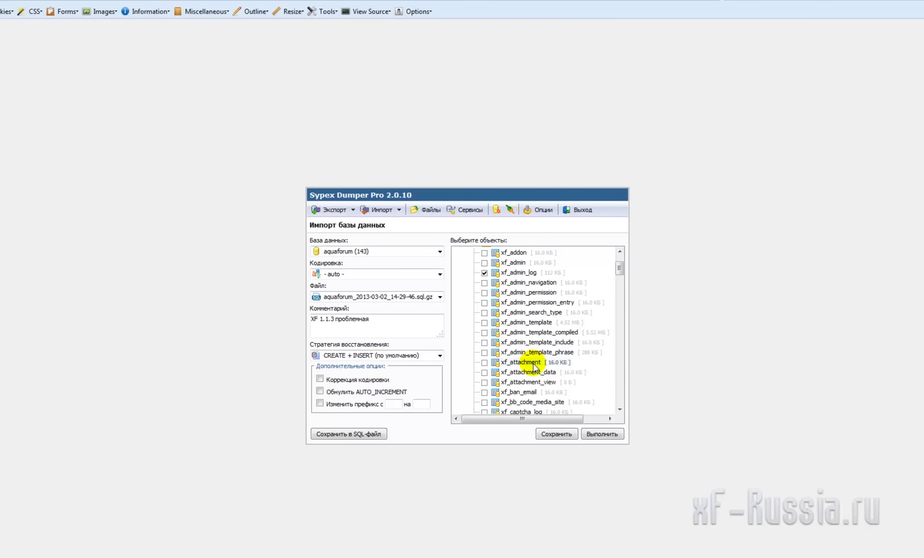
pyautogui.click(602, 434)
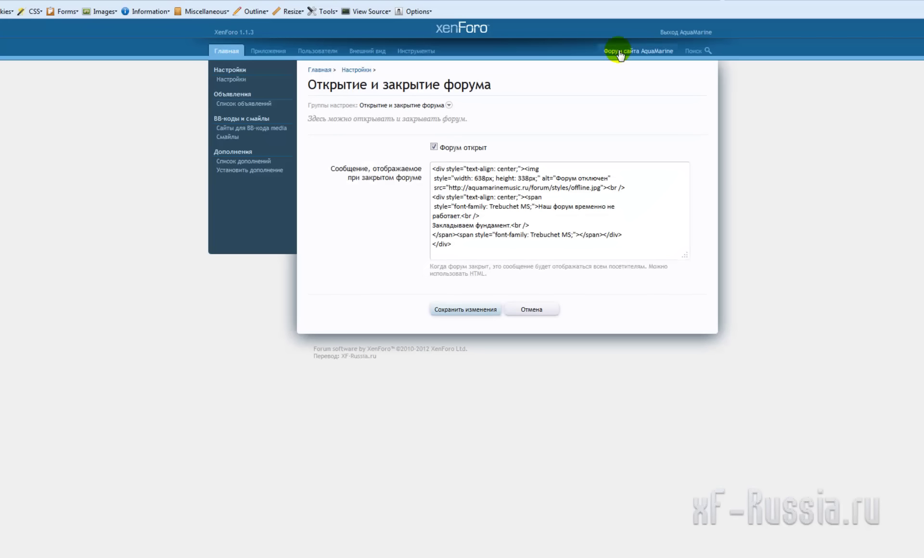
pyautogui.click(615, 55)
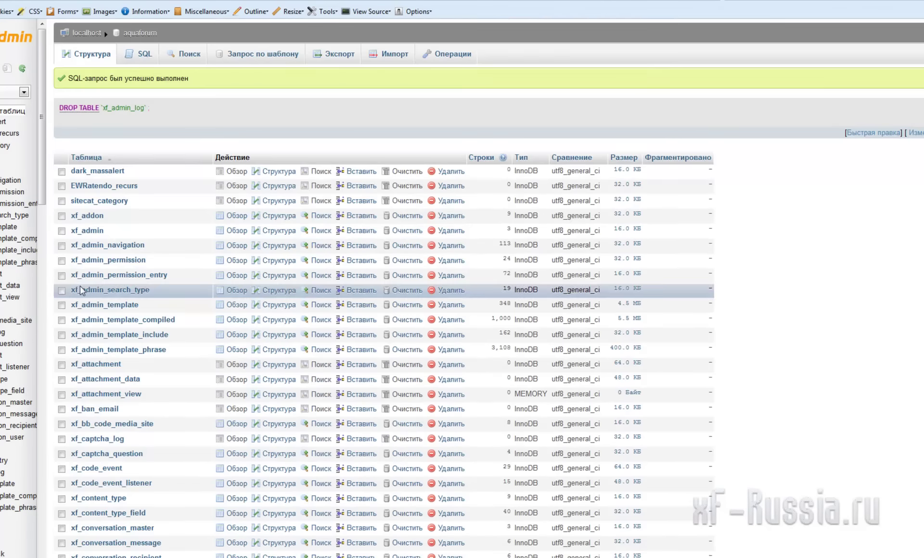
# Mark all aquaforum tables and choose Удалить, then back out of the confirmation
pyautogui.scroll(-20, 80, 286)
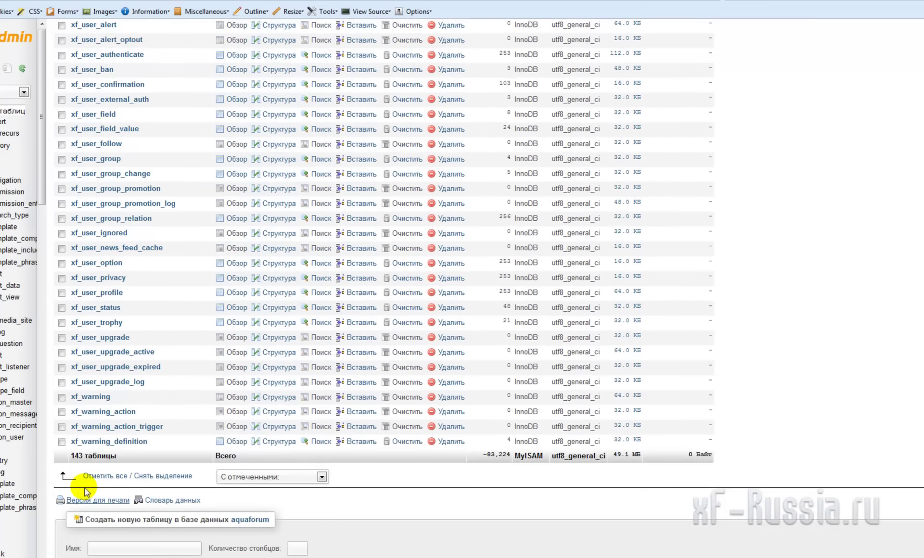
pyautogui.click(101, 476)
pyautogui.click(285, 475)
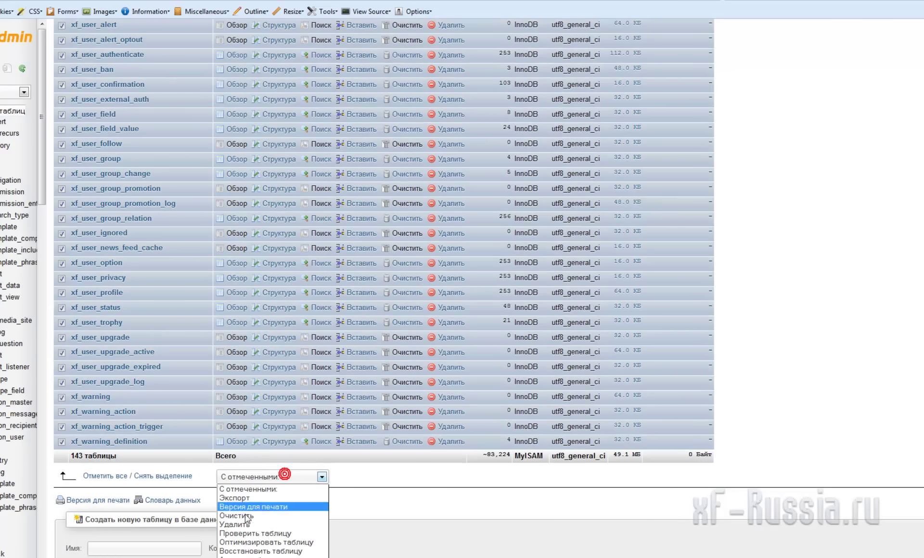
pyautogui.click(242, 523)
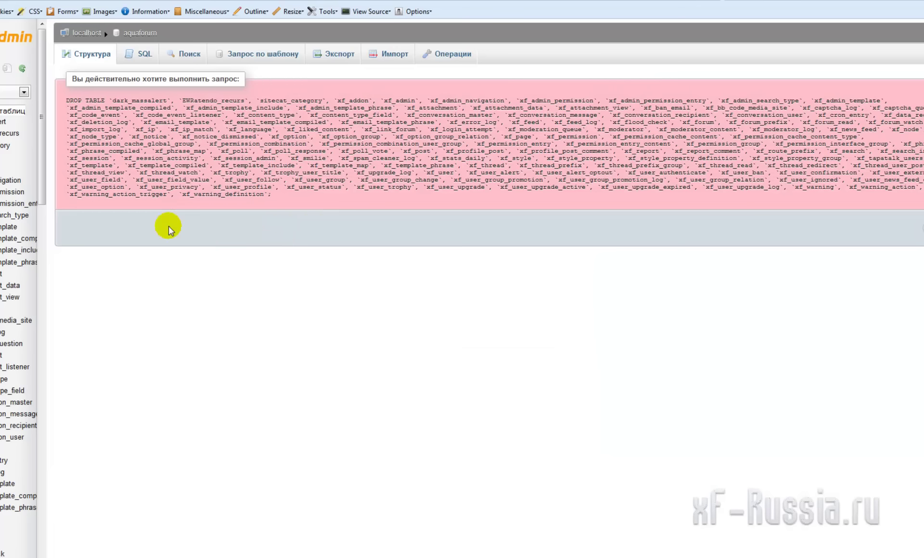
pyautogui.click(168, 229)
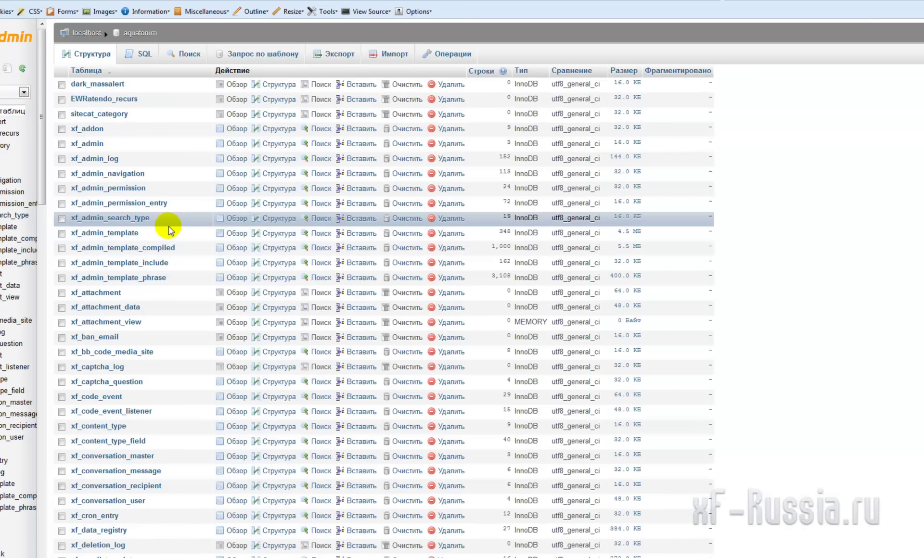
# Mark all 144 tables again and confirm the DROP TABLE query, emptying aquaforum
pyautogui.scroll(-20, 166, 226)
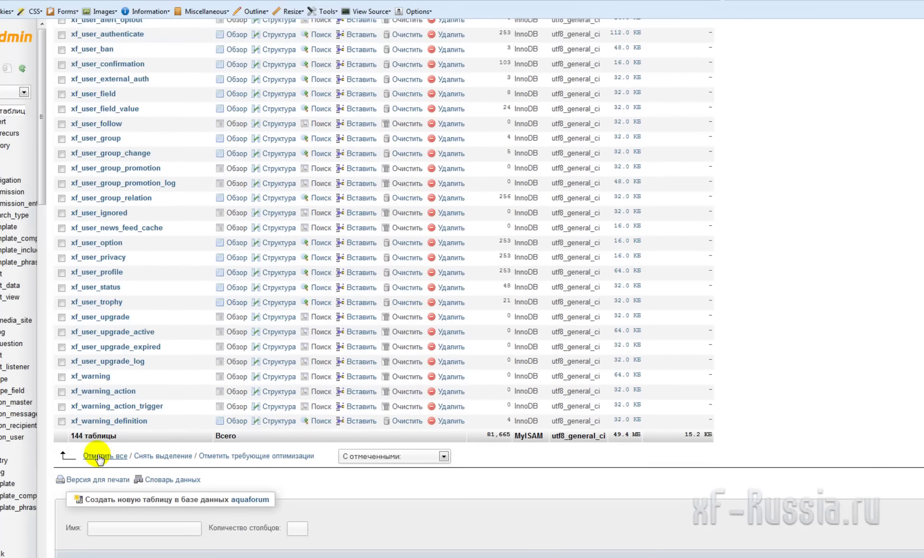
pyautogui.click(98, 455)
pyautogui.click(362, 457)
pyautogui.click(354, 503)
pyautogui.click(921, 227)
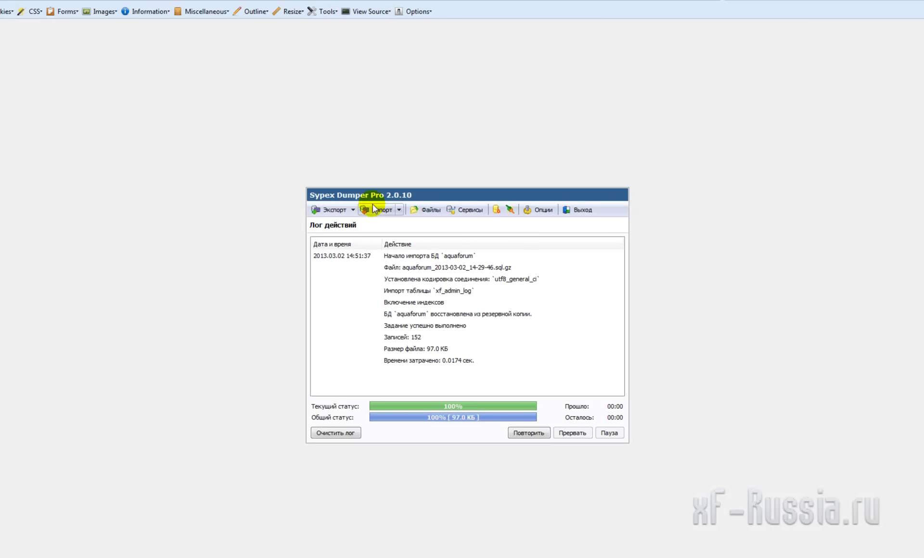
pyautogui.click(372, 208)
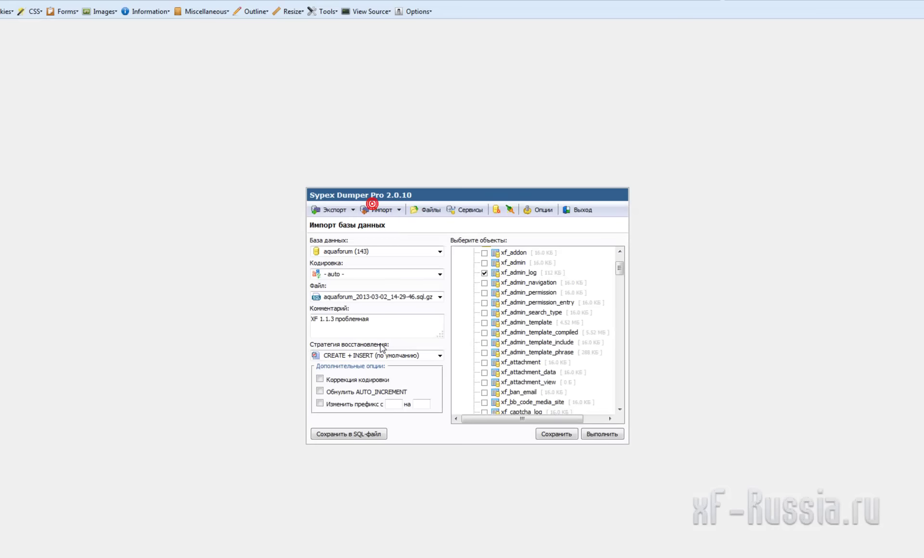
# Restore aquaforum from aquaforum_2013-03-02_14-18-22.sql.gz: 81711 records, 26.3 MB at 100%
pyautogui.click(371, 296)
pyautogui.click(366, 307)
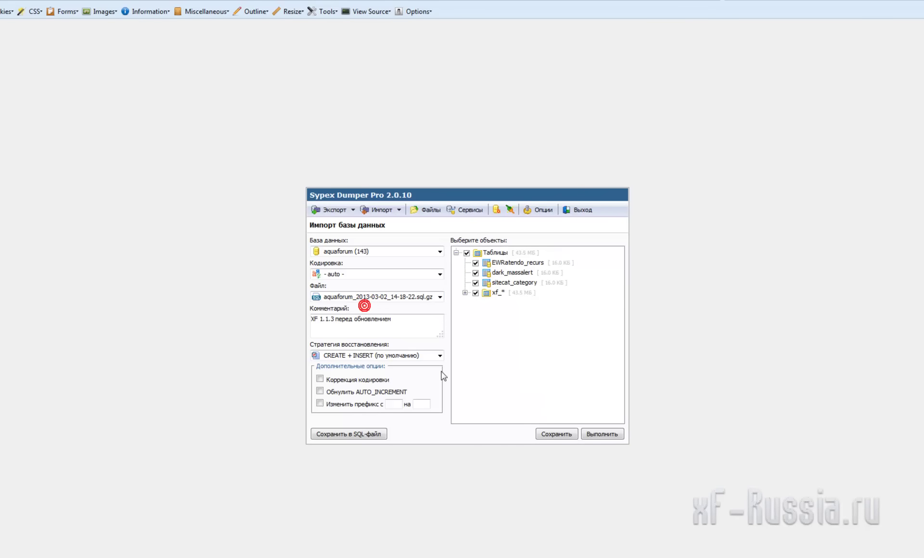
pyautogui.click(600, 434)
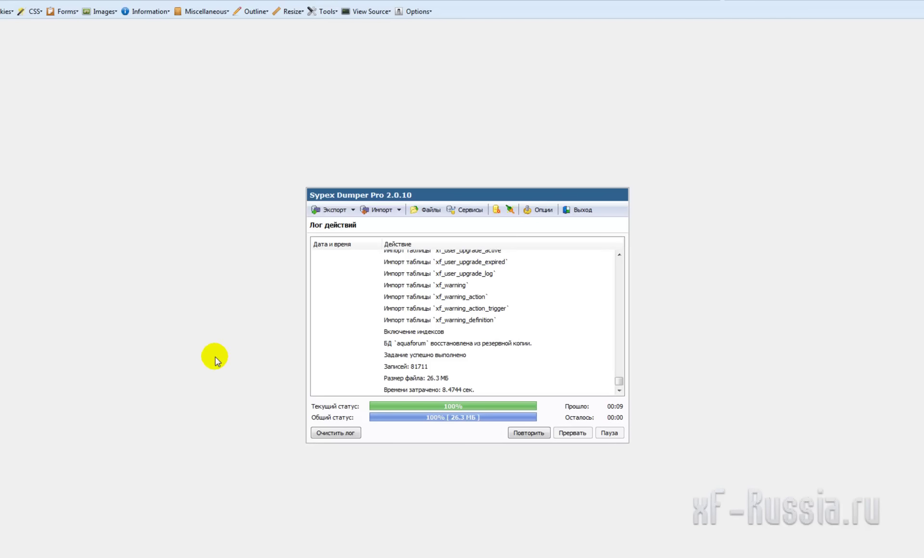
# Delete the 14:18 and 14:29 aquaforum backup files one at a time, confirming each with OK
pyautogui.click(440, 210)
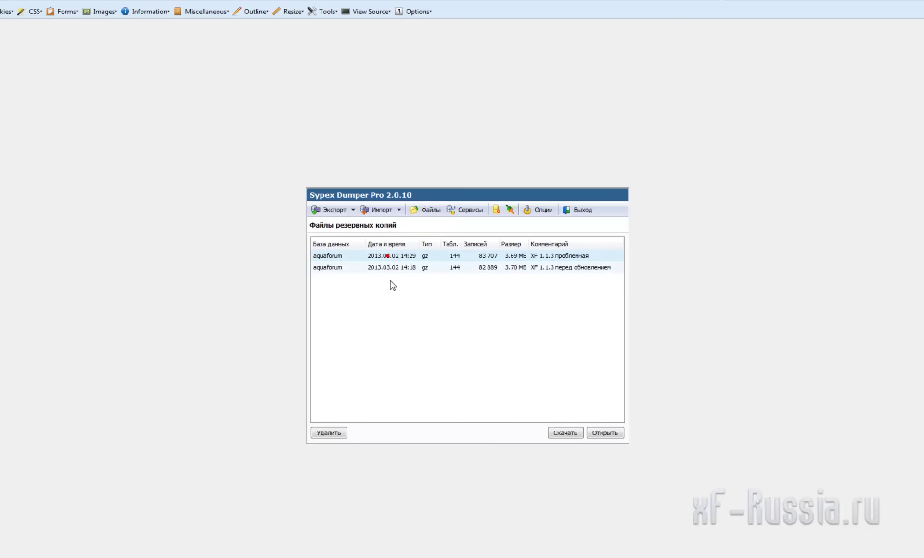
pyautogui.click(339, 268)
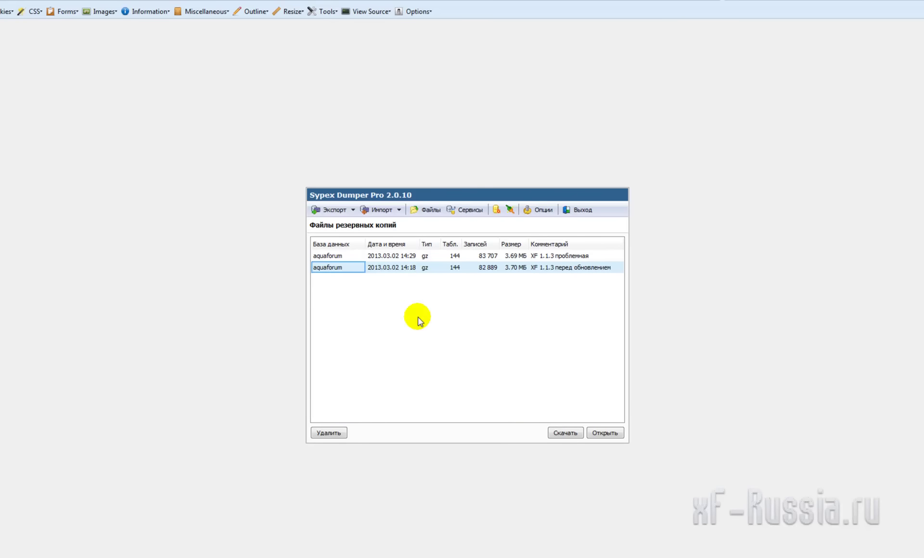
pyautogui.click(409, 256)
pyautogui.click(328, 432)
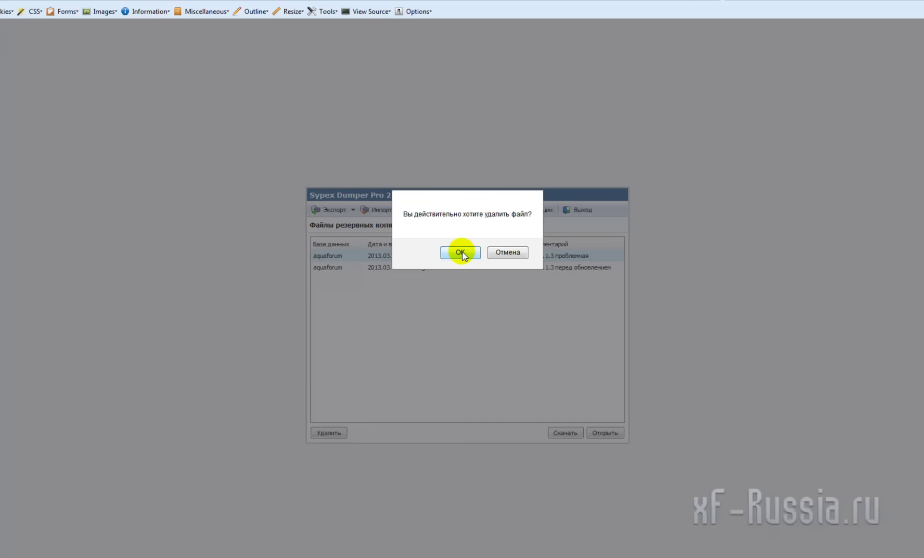
pyautogui.click(460, 252)
pyautogui.click(373, 258)
pyautogui.click(329, 433)
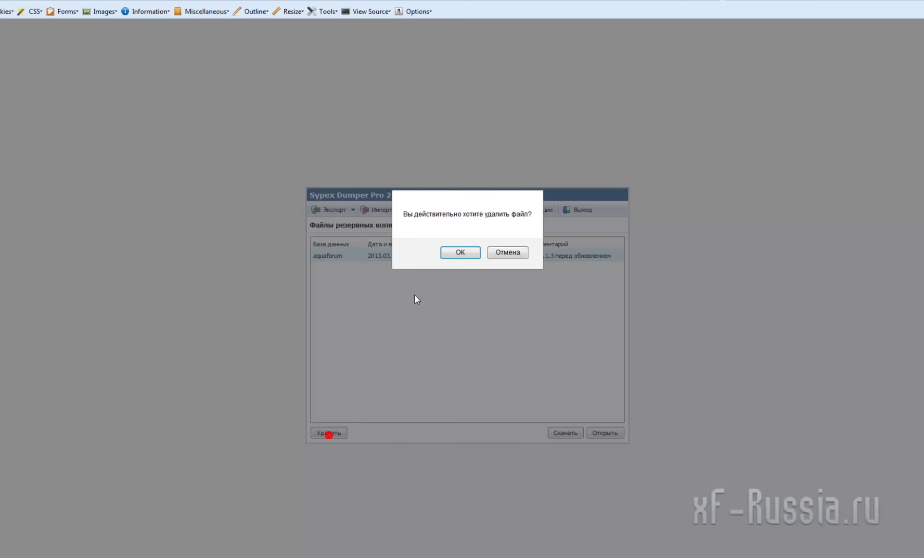
pyautogui.click(451, 255)
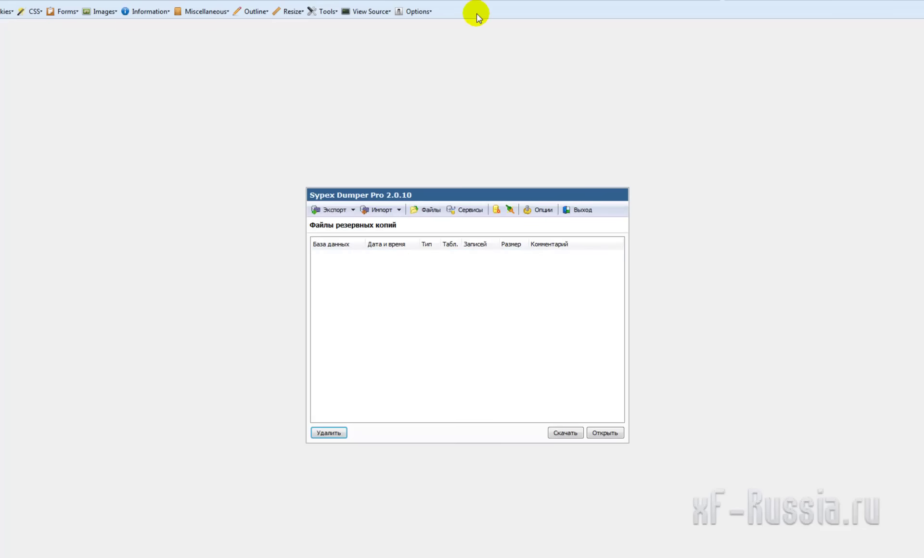
# In FlashFXP, inspect the sxd9846tFDgft6 folder in /forum/ and its permissions without changing anything
pyautogui.hotkey('alt', 'Tab')
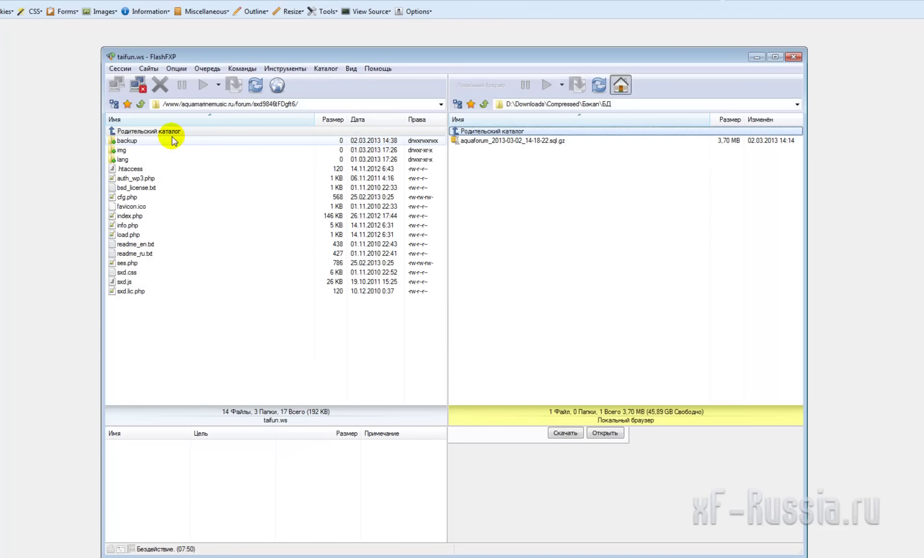
pyautogui.click(141, 104)
pyautogui.click(169, 226)
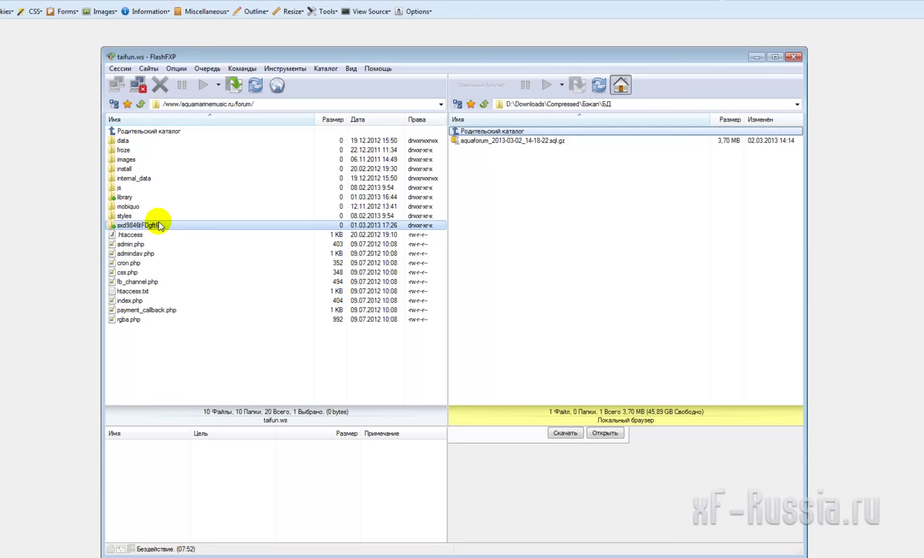
pyautogui.doubleClick(169, 225)
pyautogui.click(141, 104)
pyautogui.click(146, 225)
pyautogui.doubleClick(148, 226)
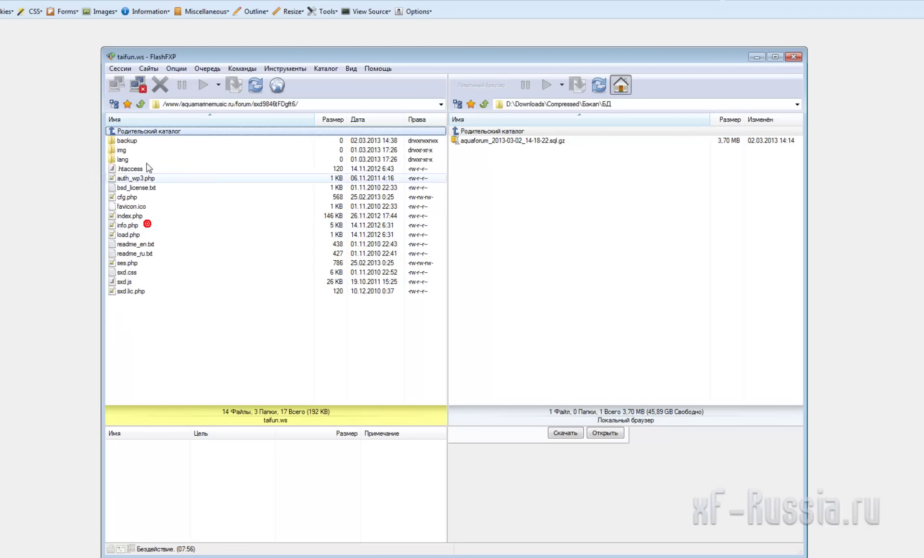
pyautogui.click(141, 104)
pyautogui.click(150, 226)
pyautogui.rightClick(151, 229)
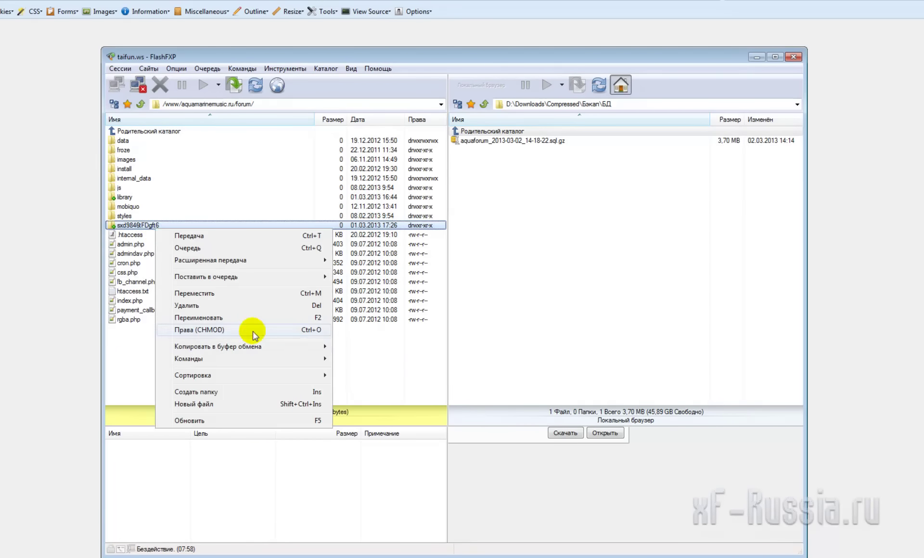
pyautogui.click(253, 335)
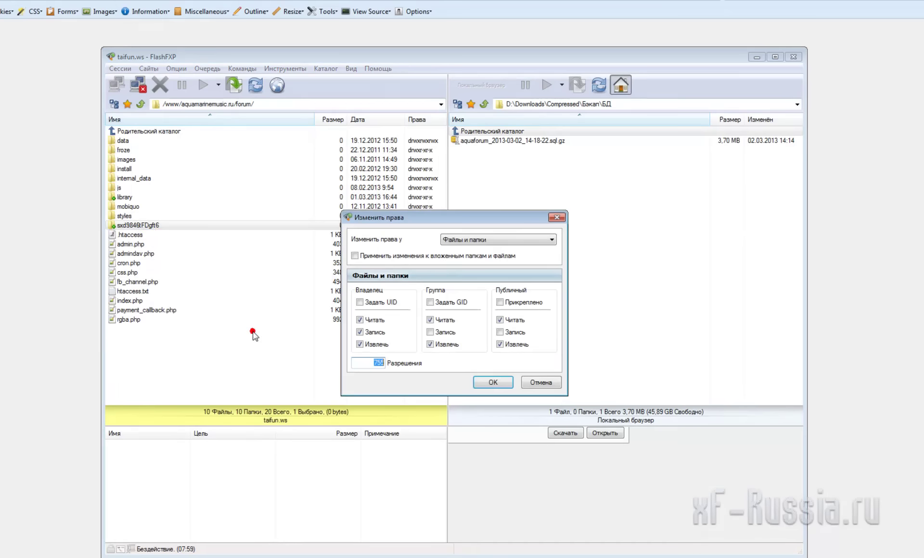
pyautogui.click(541, 384)
# Delete the sxd9846tFDgft6 folder from the server, confirming with Да
pyautogui.rightClick(147, 230)
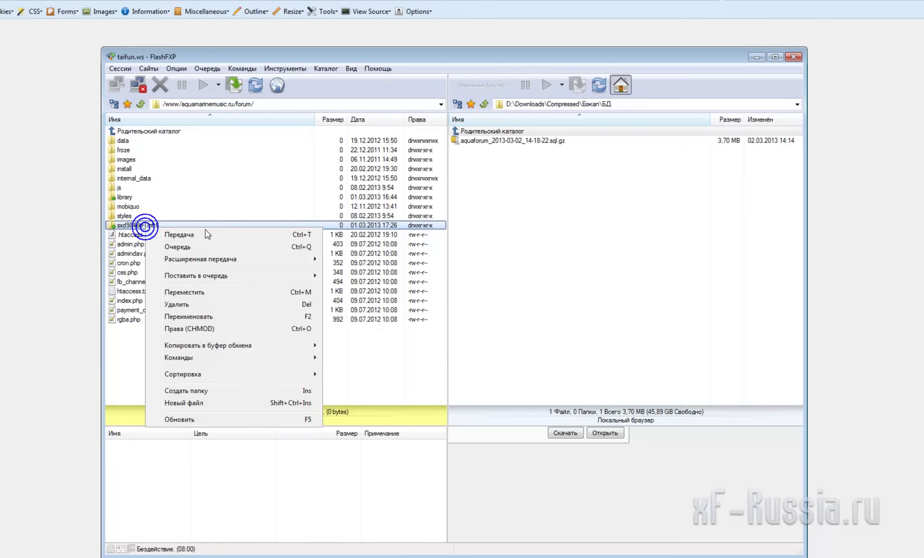
pyautogui.click(179, 305)
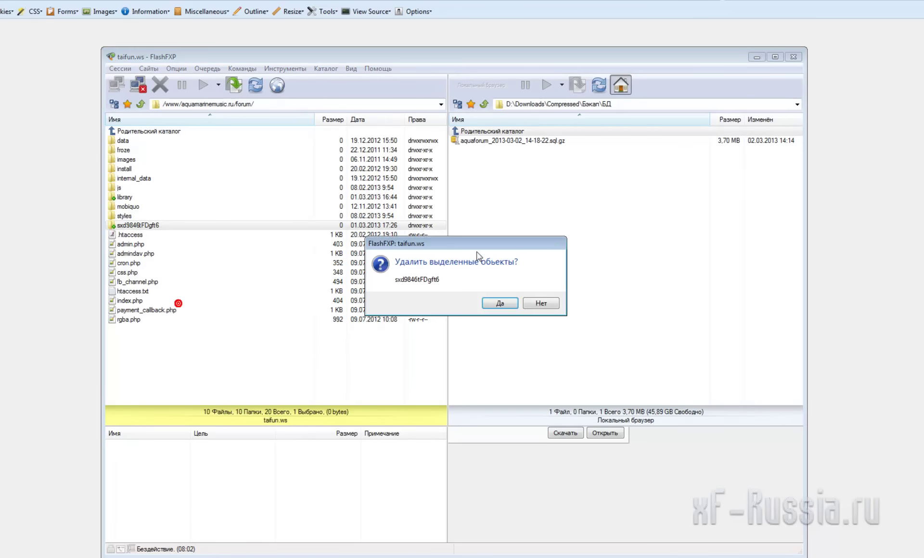
pyautogui.click(553, 303)
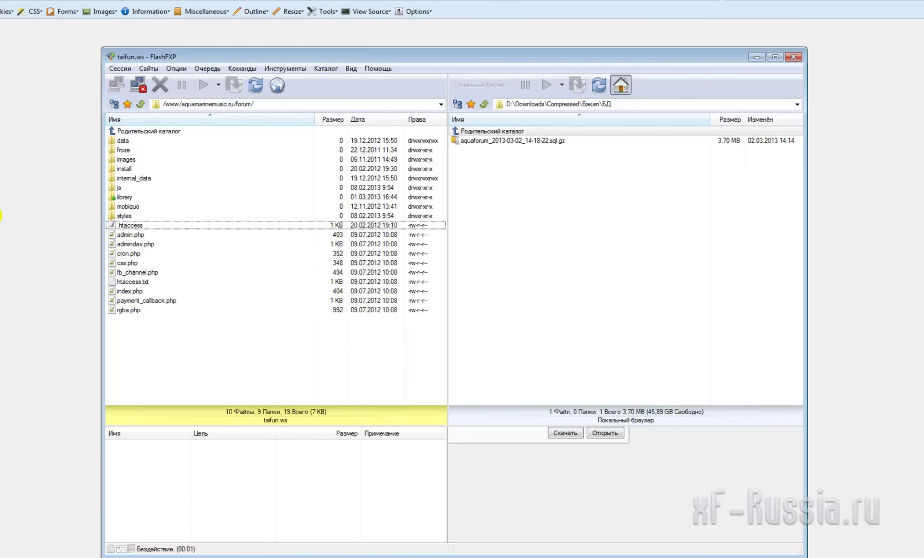
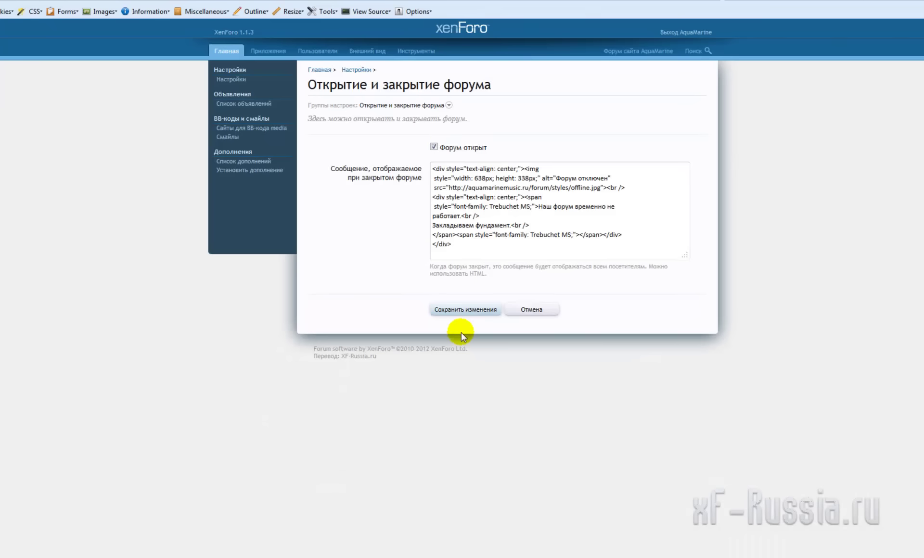
# Open the 'Форум сайта AquaMarine' front page, currently restricted to administrators
pyautogui.click(635, 50)
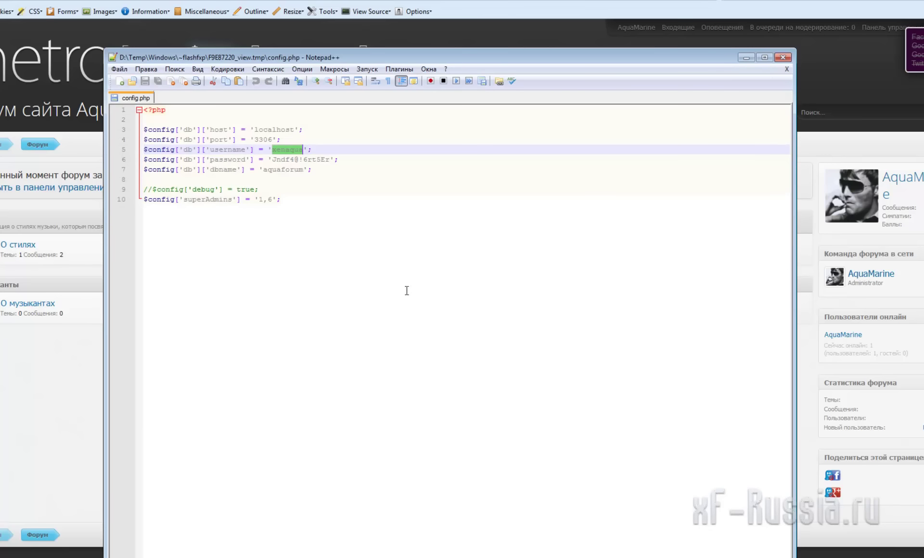
# Close config.php and exit Notepad++, leaving the forum page visible
pyautogui.rightClick(146, 98)
pyautogui.click(170, 103)
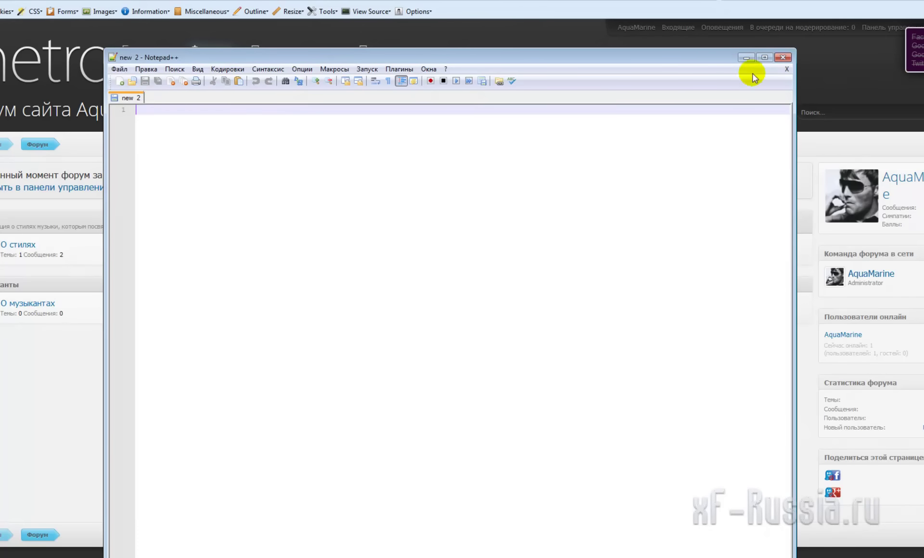
pyautogui.click(782, 57)
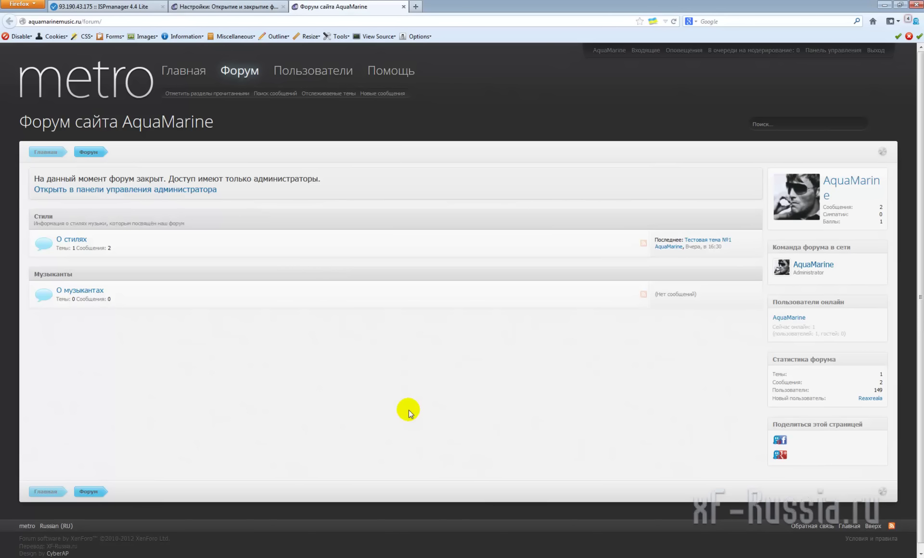
# In FlashFXP, open local Бэкап\Файлы\XF 1.1.3 and select all 19 remote forum items
pyautogui.click(577, 550)
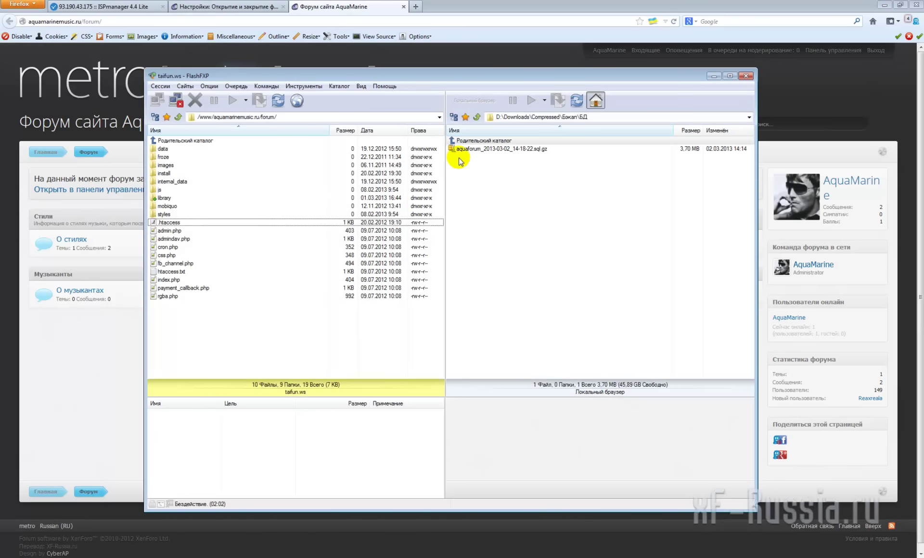
pyautogui.click(476, 117)
pyautogui.doubleClick(462, 157)
pyautogui.doubleClick(465, 149)
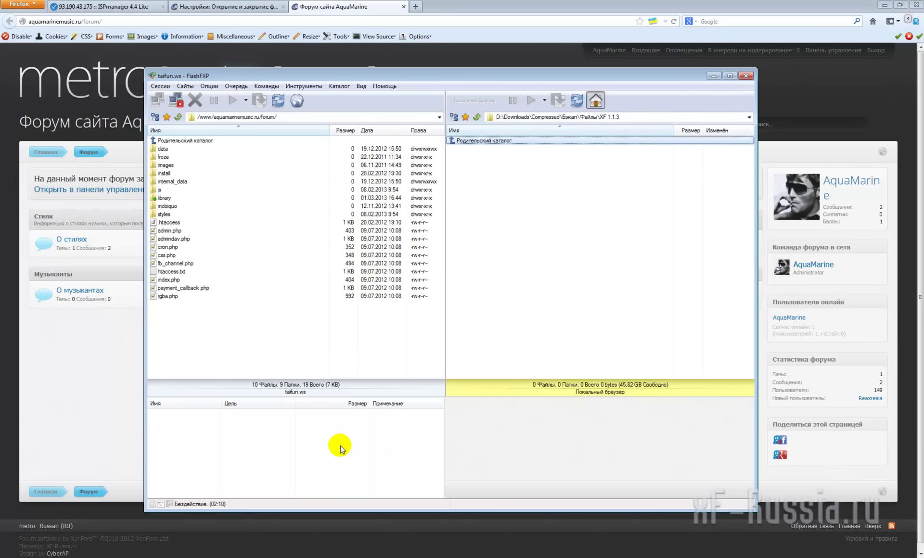
pyautogui.click(210, 337)
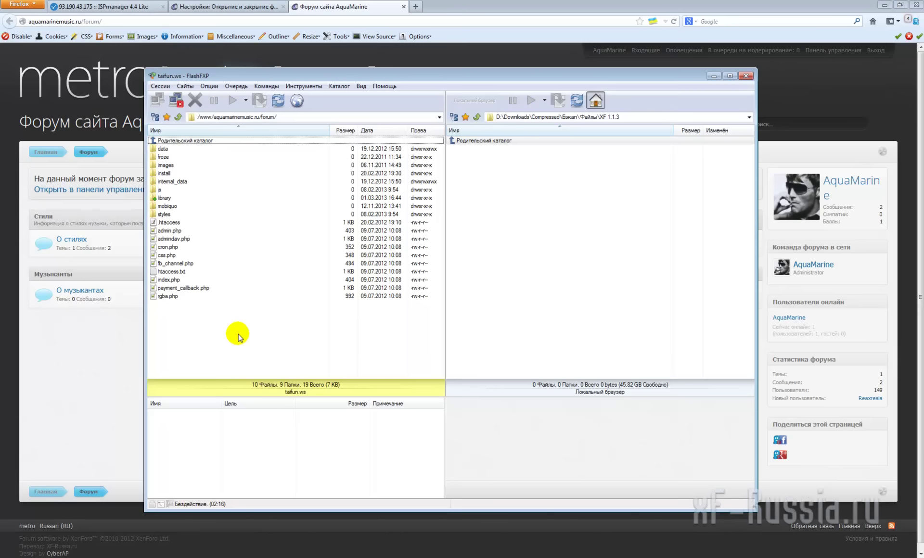
pyautogui.moveTo(238, 334); pyautogui.dragTo(192, 152)
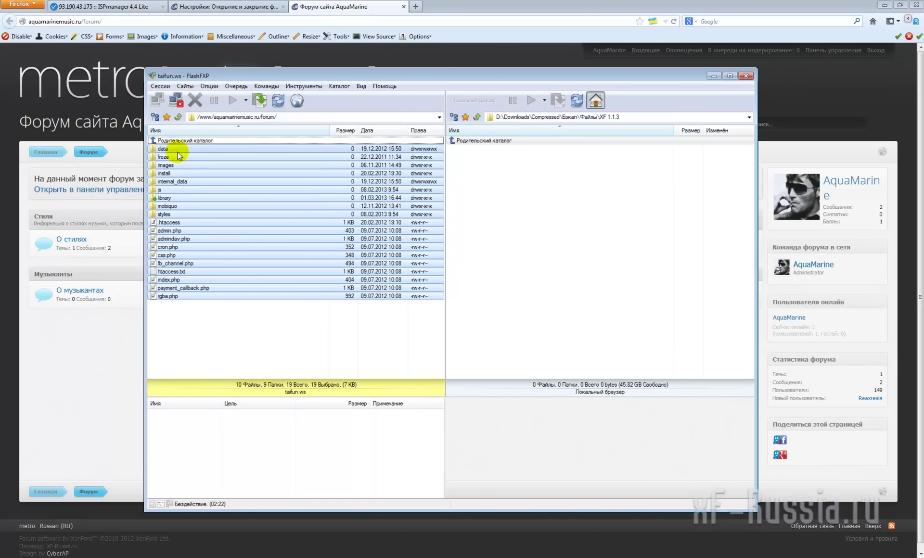
# Reselect all 19 remote forum items and download them into local XF 1.1.3
pyautogui.click(192, 323)
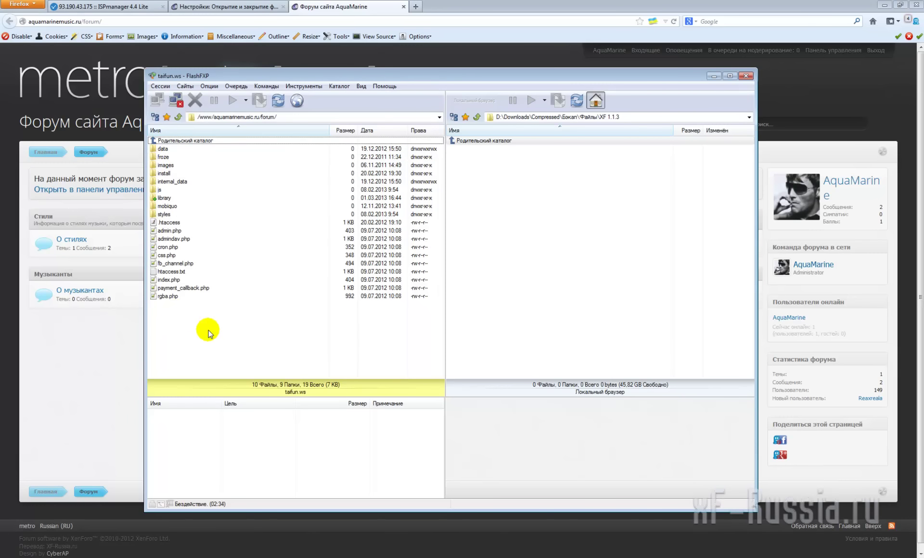
pyautogui.moveTo(230, 332); pyautogui.dragTo(174, 150)
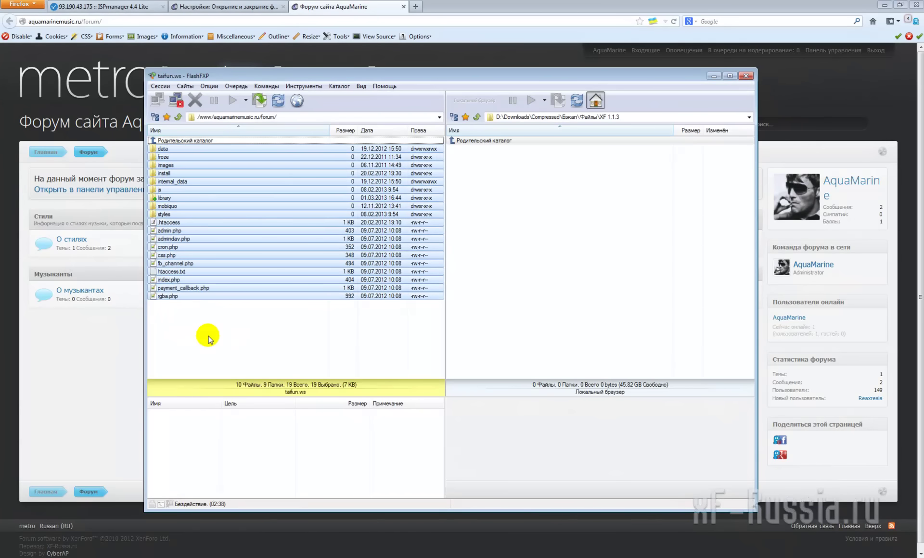
pyautogui.click(259, 101)
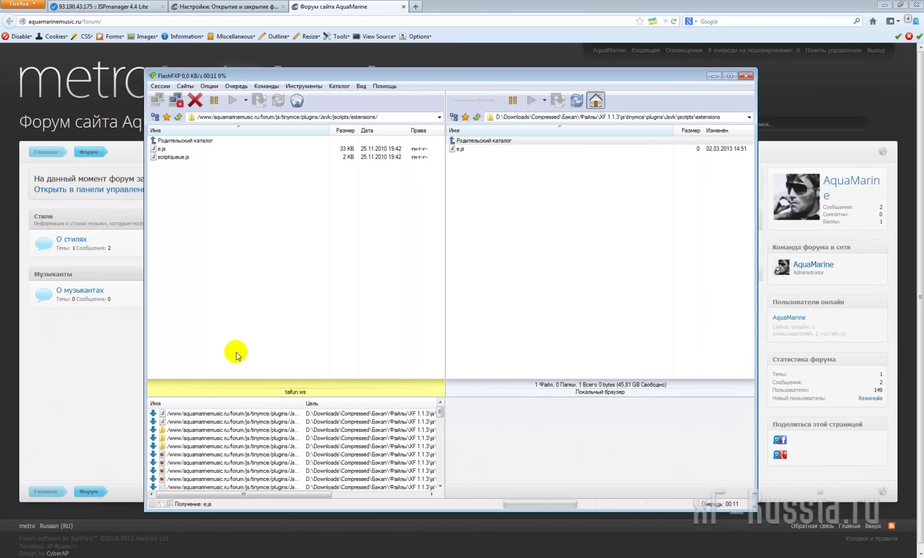
# Abort the download and remove all remaining entries from the transfer queue
pyautogui.click(194, 103)
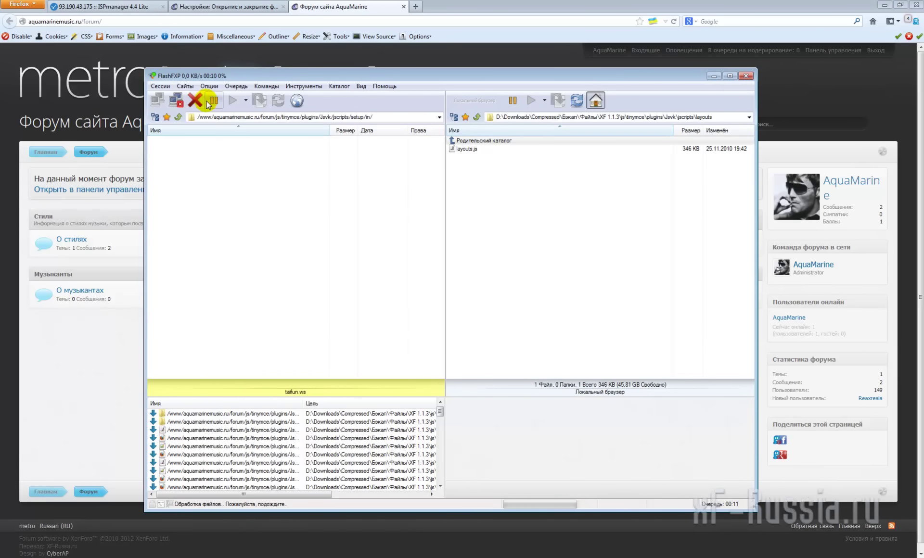
pyautogui.rightClick(219, 439)
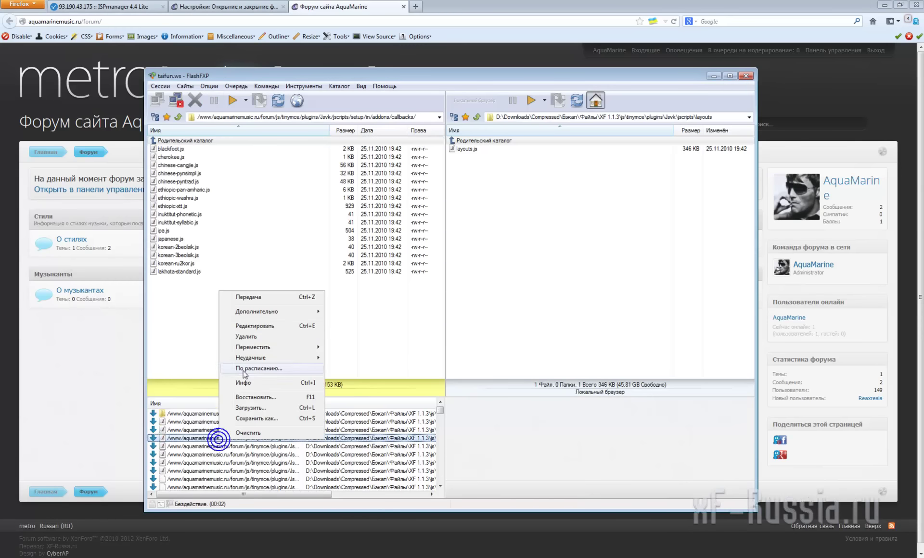
pyautogui.click(222, 408)
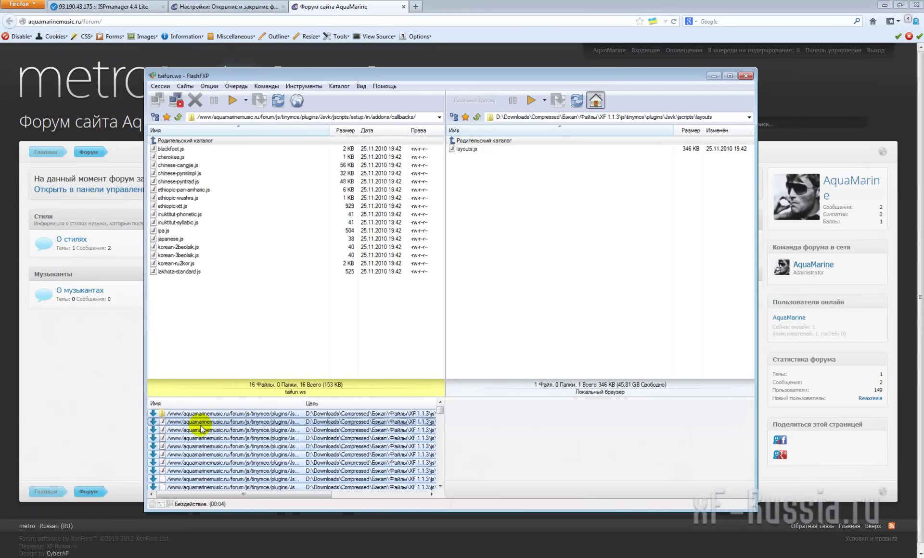
pyautogui.rightClick(201, 429)
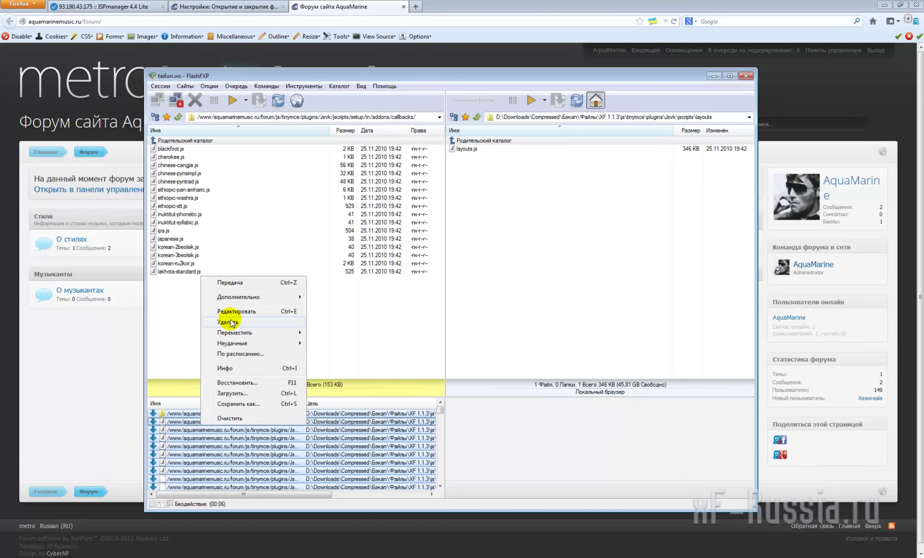
pyautogui.click(231, 322)
pyautogui.click(483, 294)
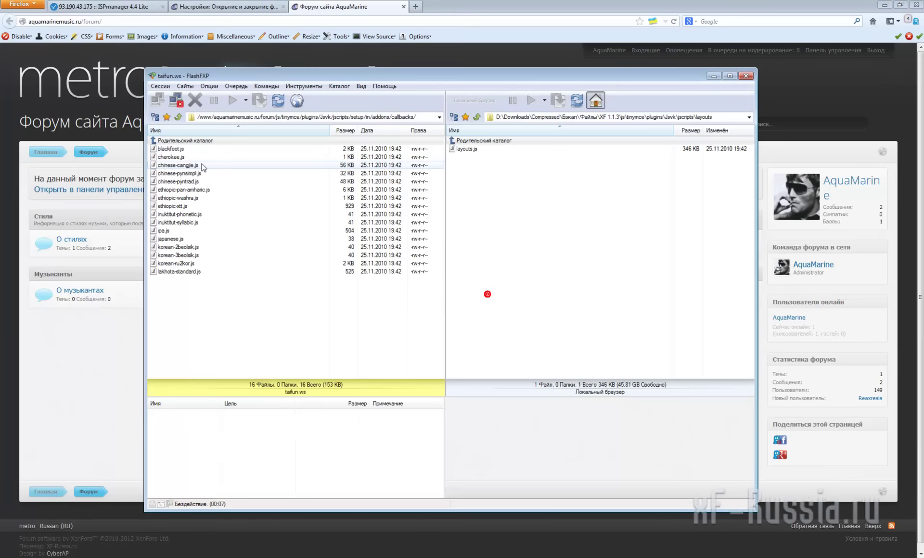
# Navigate the remote pane back up to the /forum/ root folder
pyautogui.click(181, 119)
pyautogui.click(181, 118)
pyautogui.click(181, 118)
pyautogui.click(181, 119)
pyautogui.click(181, 118)
pyautogui.click(180, 118)
pyautogui.click(180, 118)
pyautogui.click(180, 118)
pyautogui.click(181, 118)
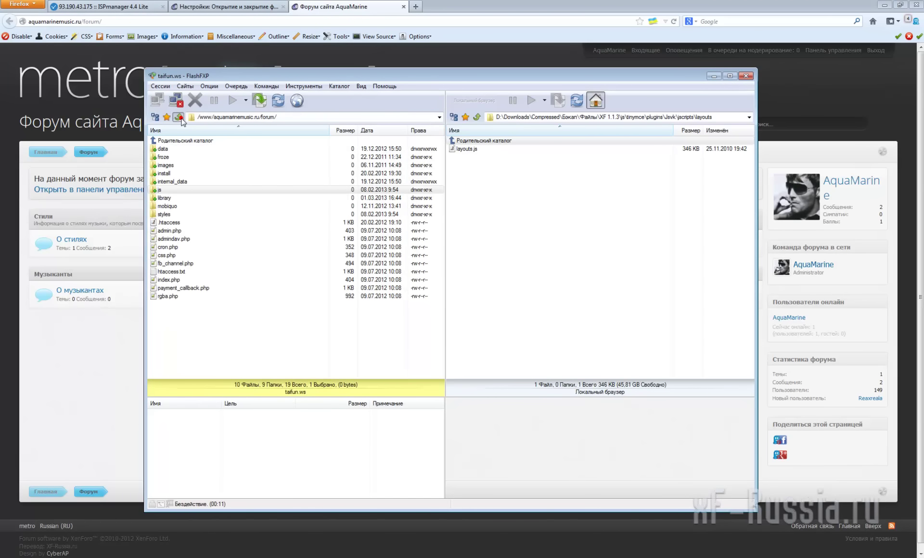
# Delete the six partial folders from local XF 1.1.3 and clear the folder cache
pyautogui.click(476, 117)
pyautogui.click(476, 117)
pyautogui.click(476, 117)
pyautogui.click(476, 117)
pyautogui.click(476, 117)
pyautogui.click(476, 118)
pyautogui.moveTo(498, 240); pyautogui.dragTo(463, 153)
pyautogui.press('Delete')
pyautogui.press('Return')
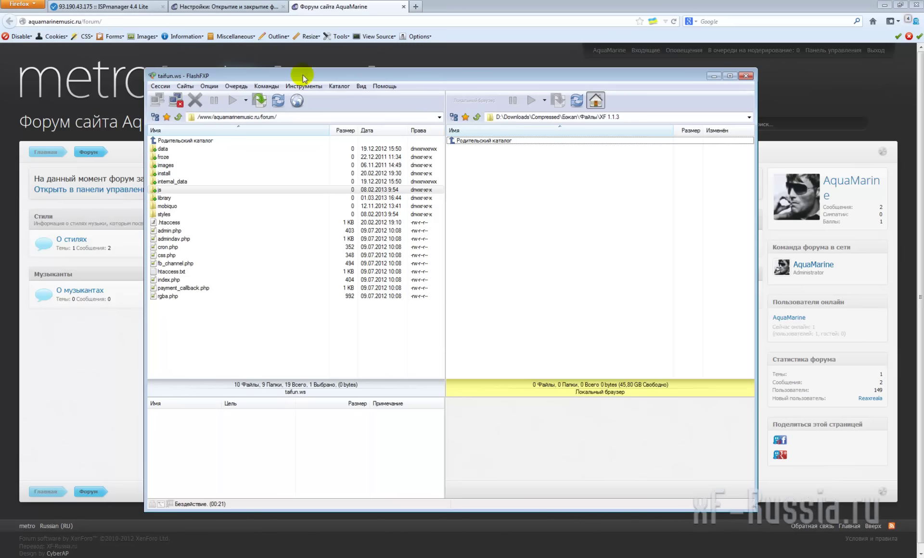
pyautogui.click(339, 86)
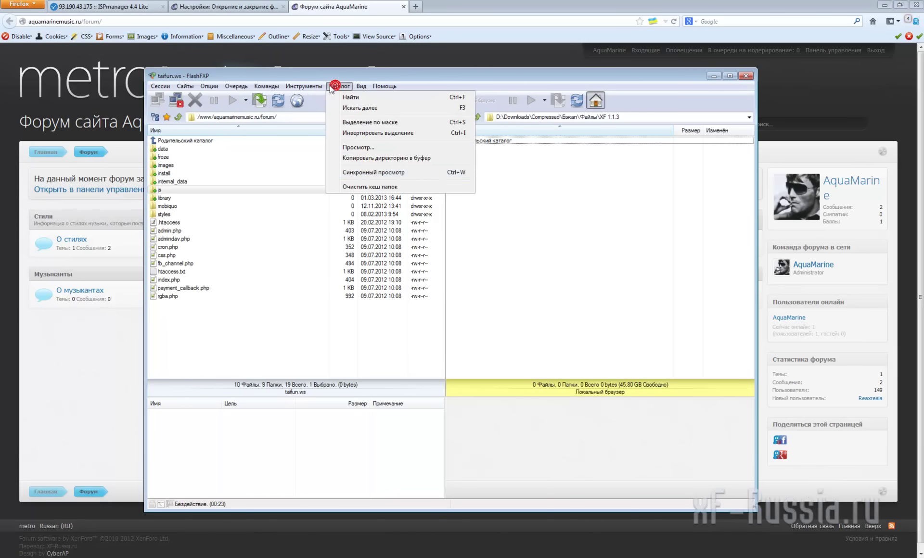
pyautogui.click(370, 177)
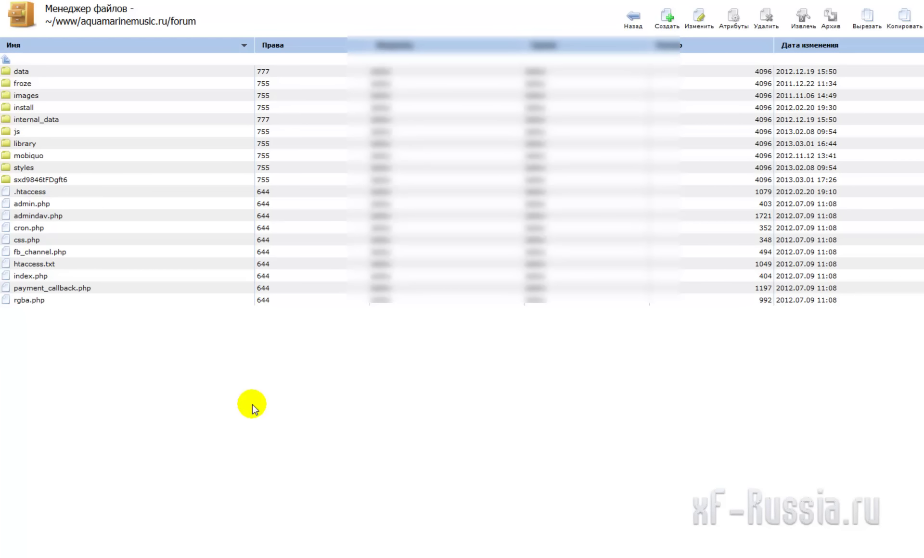
# In ISPmanager's forum folder, select every item from data through rgba.php
pyautogui.click(252, 404)
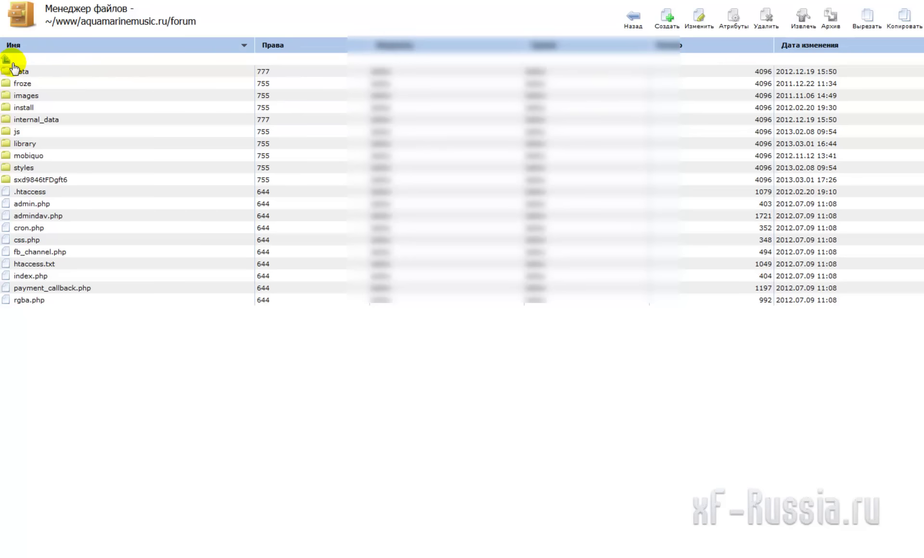
pyautogui.doubleClick(38, 120)
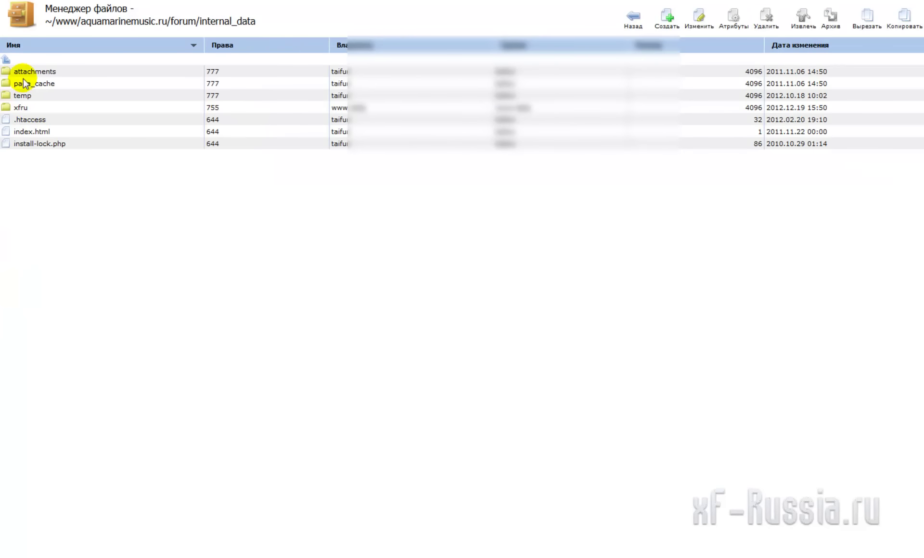
pyautogui.doubleClick(6, 59)
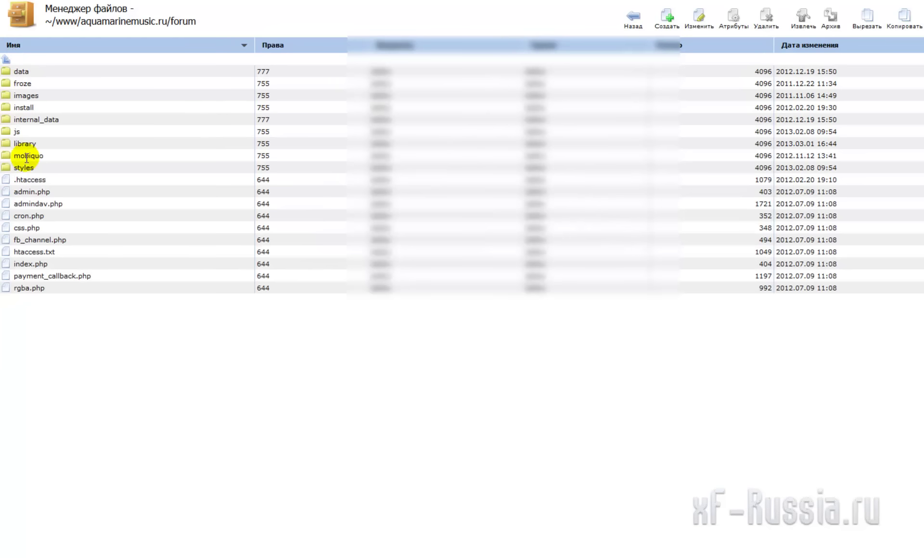
pyautogui.click(27, 72)
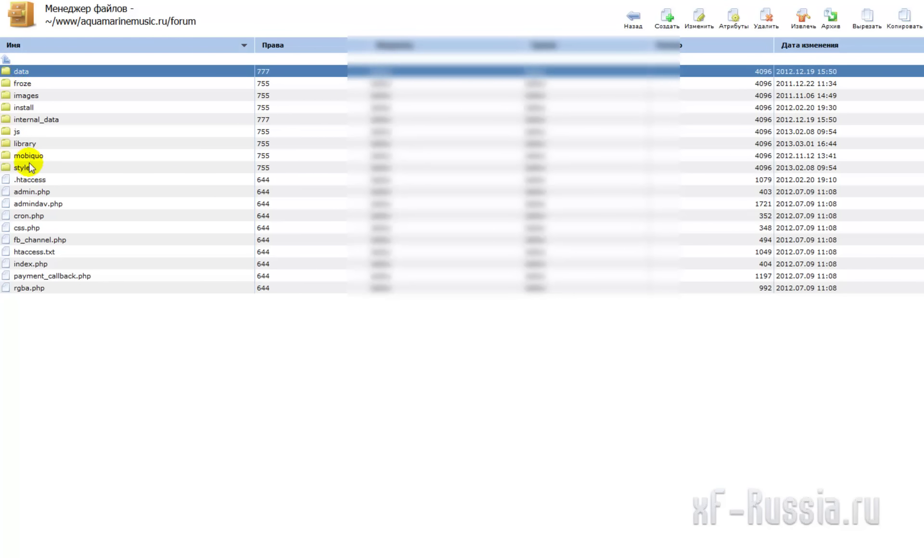
pyautogui.keyDown('shift'); pyautogui.click(31, 288); pyautogui.keyUp('shift')
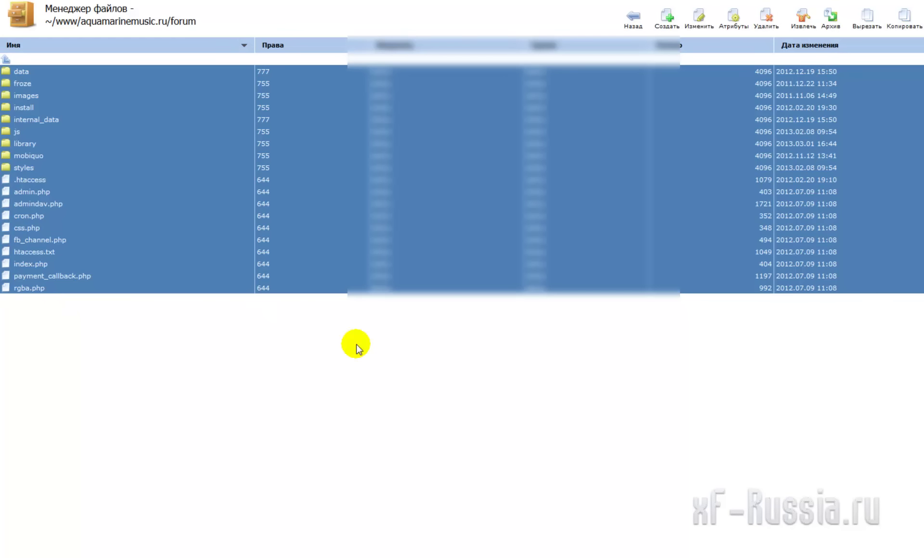
# Pack the selected forum items into an archive named 123
pyautogui.click(829, 21)
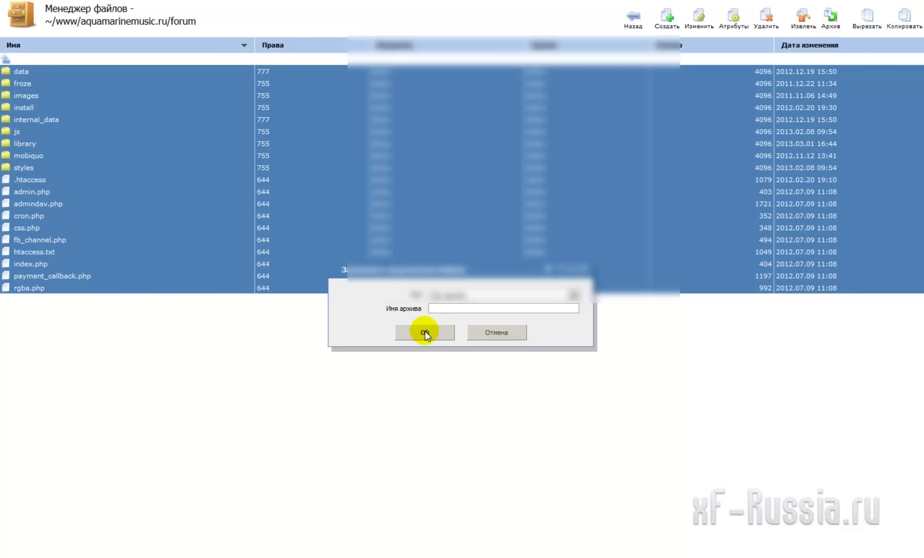
pyautogui.click(438, 308)
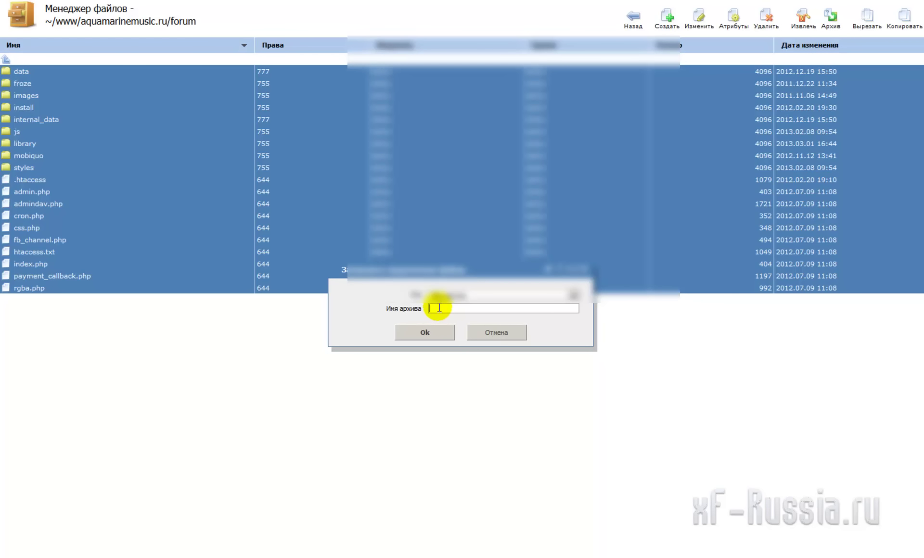
pyautogui.write('123')
pyautogui.click(423, 333)
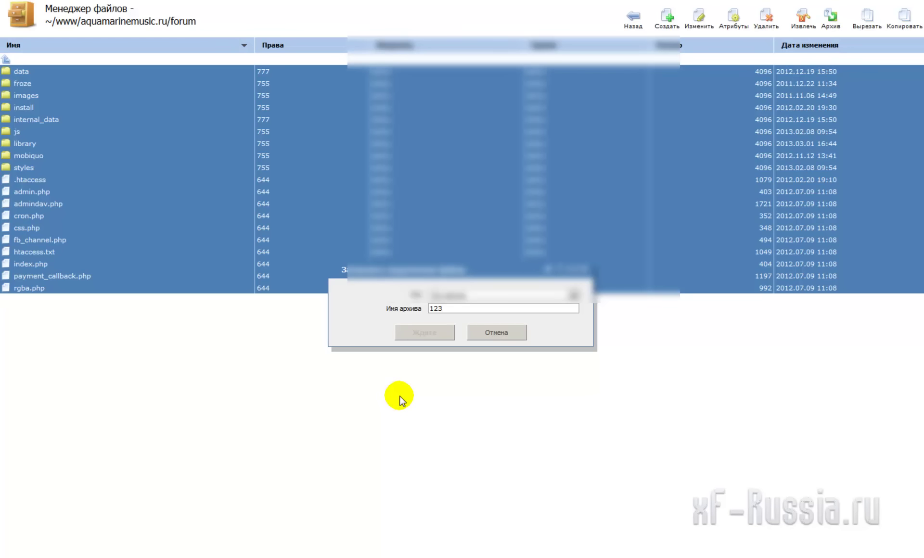
# Bring FlashFXP back in front of ISPmanager
pyautogui.hotkey('alt', 'Tab')
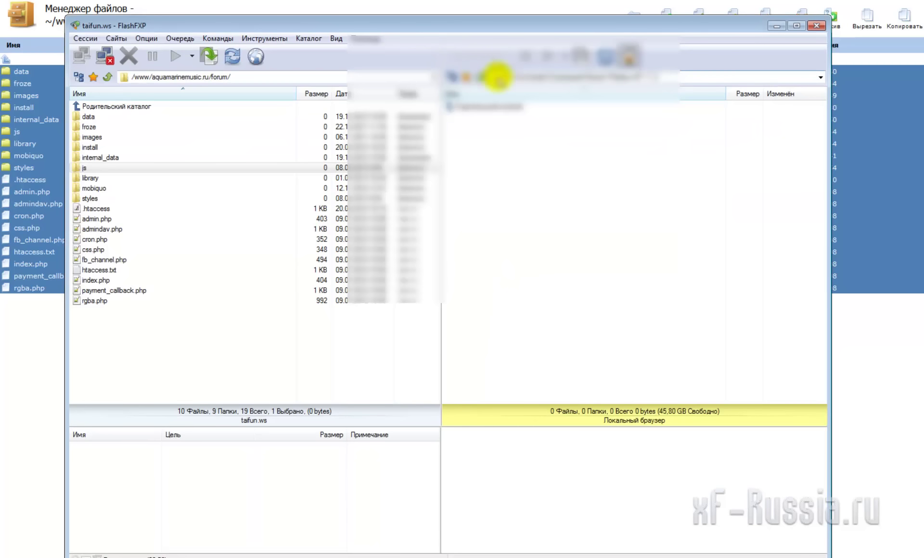
pyautogui.click(769, 27)
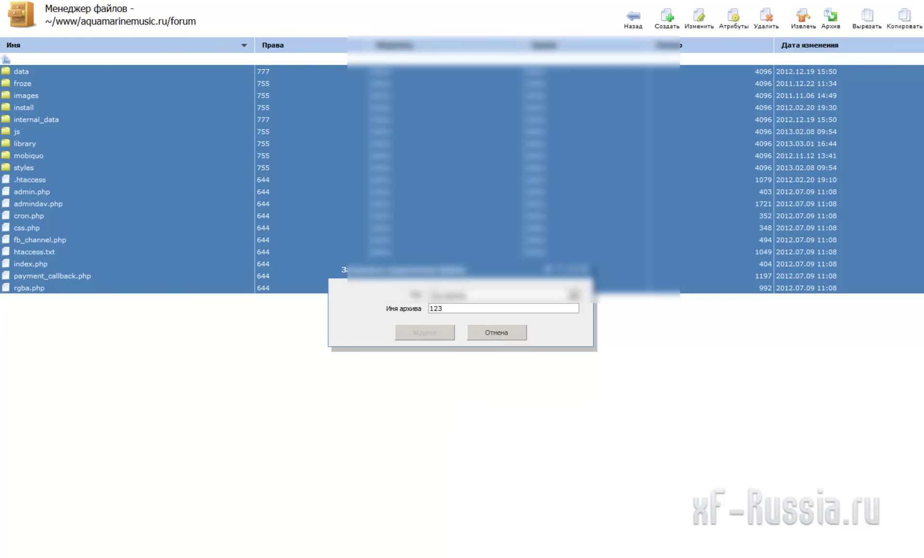
pyautogui.hotkey('alt', 'Tab')
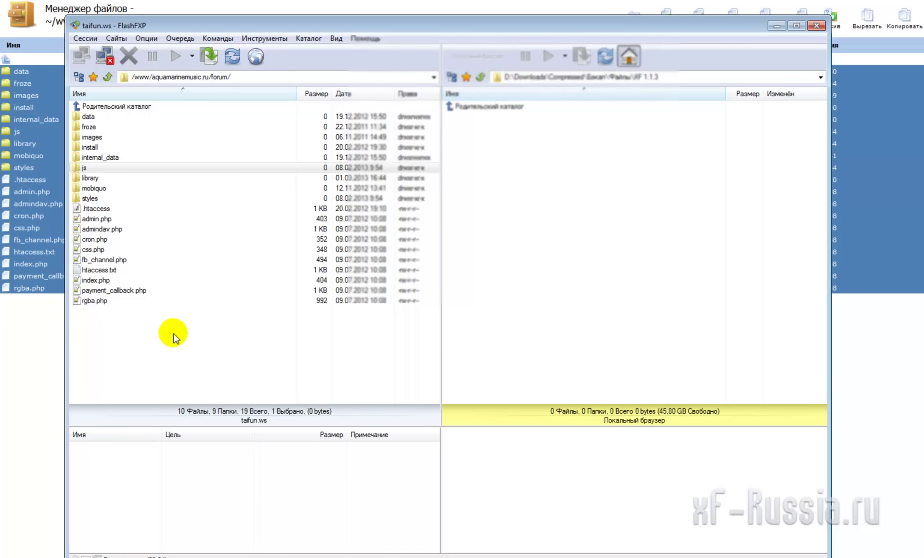
# Download 123.zip from the server and open D:\Downloads\Compressed in Explorer
pyautogui.click(16, 412)
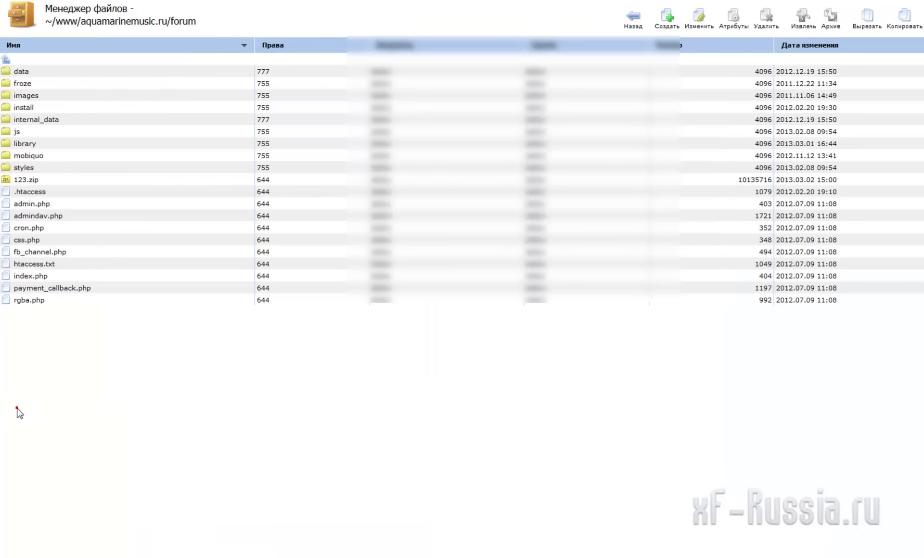
pyautogui.click(26, 180)
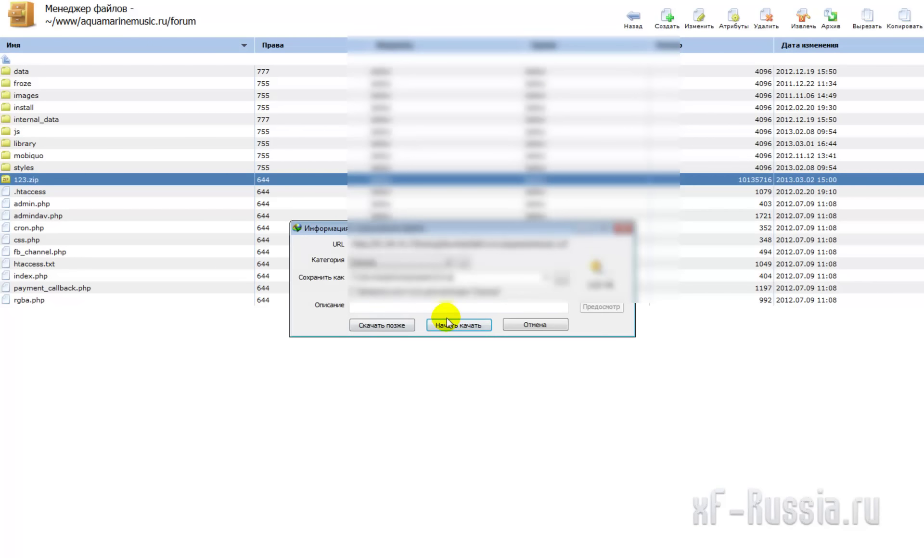
pyautogui.click(454, 326)
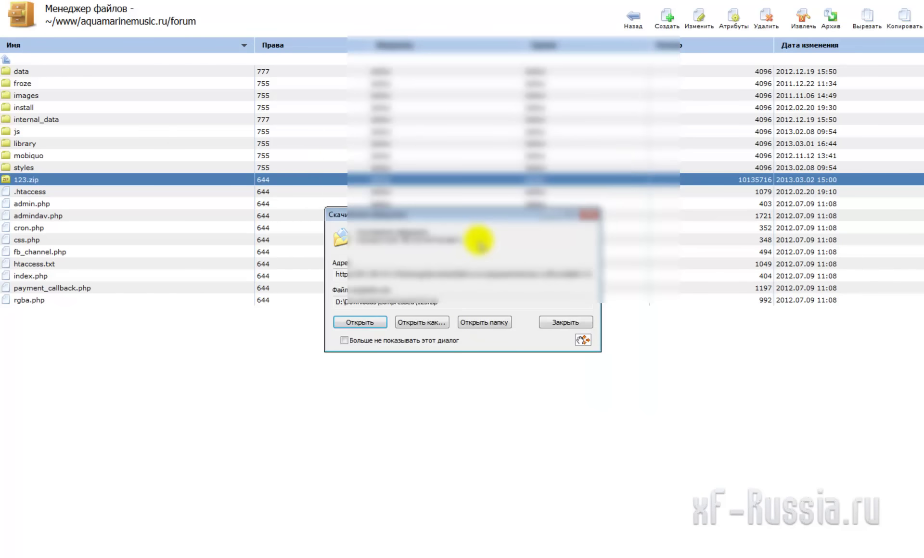
pyautogui.click(470, 322)
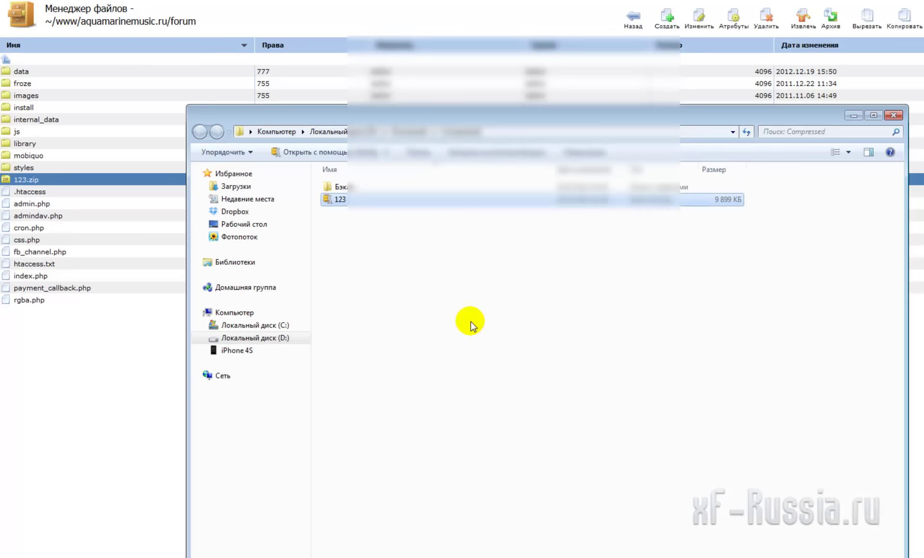
pyautogui.moveTo(475, 117); pyautogui.dragTo(479, 121)
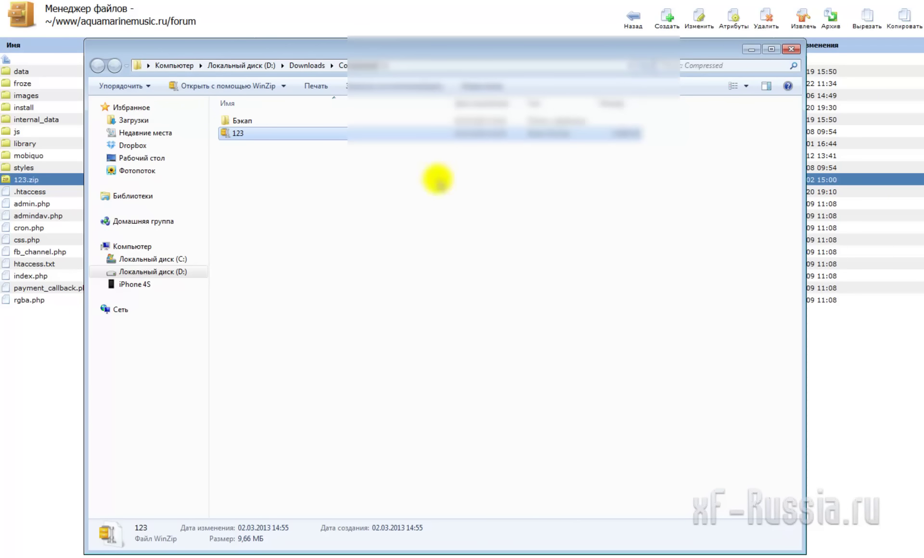
pyautogui.rightClick(235, 137)
# Extract 123.zip with WinZip to folder 123 and copy all its contents
pyautogui.moveTo(267, 237)
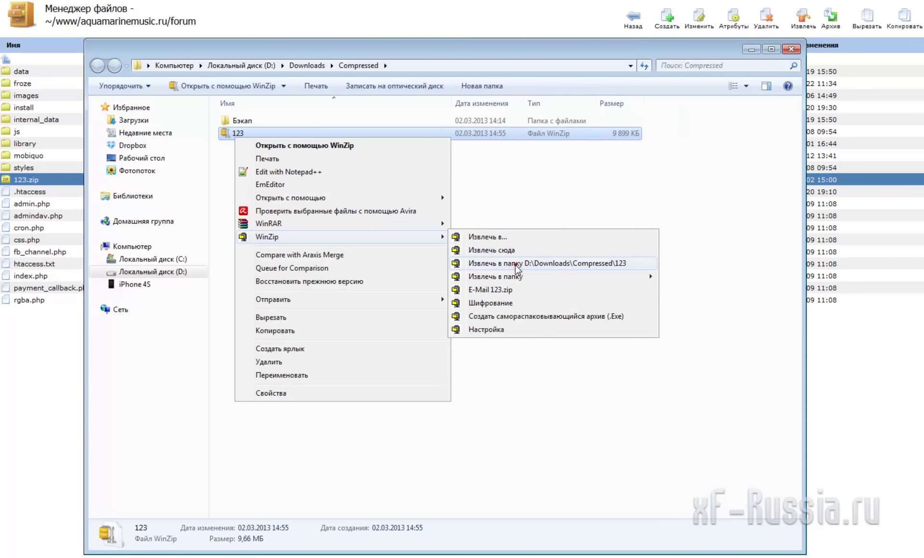
pyautogui.click(511, 263)
pyautogui.doubleClick(258, 146)
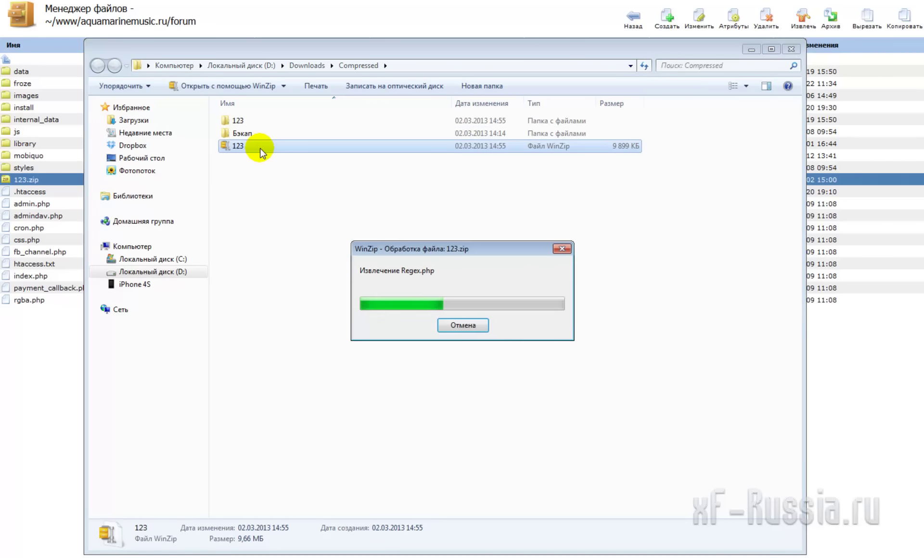
pyautogui.doubleClick(240, 121)
pyautogui.hotkey('ctrl', 'a')
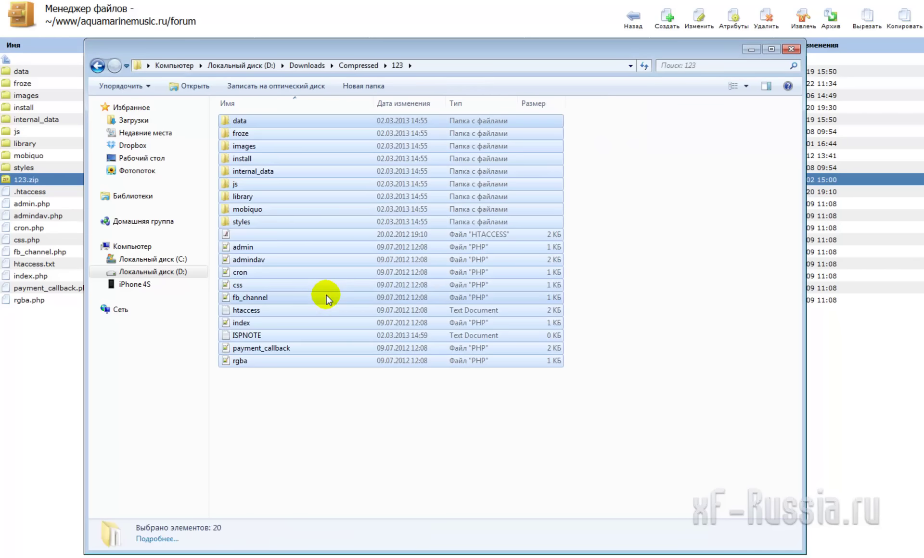
# Paste the extracted forum files into Бэкап\Файлы\XF 1.1.3
pyautogui.click(97, 65)
pyautogui.doubleClick(243, 133)
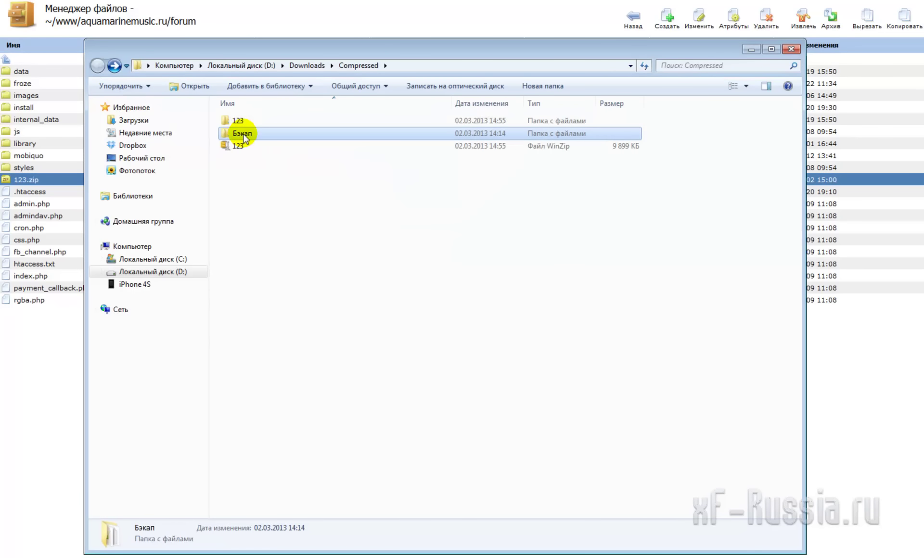
pyautogui.doubleClick(244, 133)
pyautogui.doubleClick(245, 124)
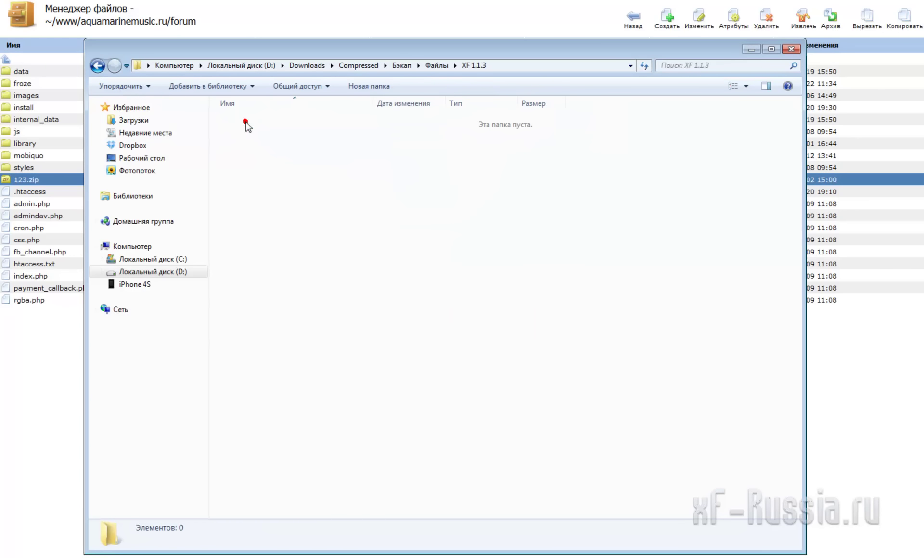
pyautogui.rightClick(272, 257)
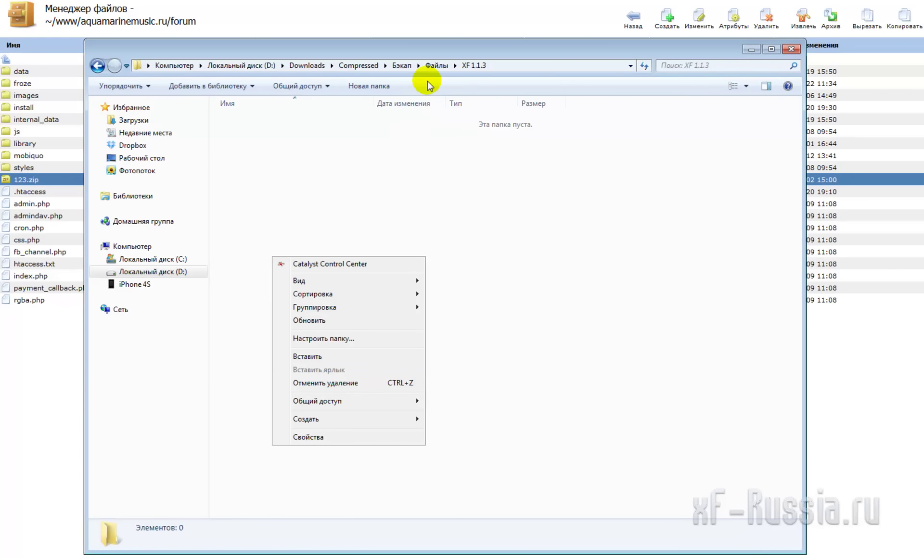
pyautogui.click(307, 356)
# Delete the ISPNOTE file from the backup folder
pyautogui.click(308, 403)
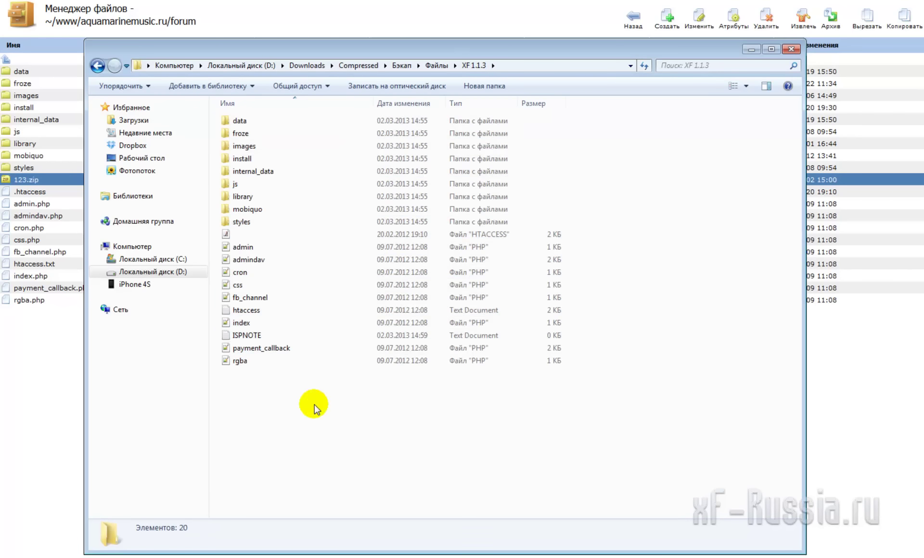
pyautogui.click(248, 335)
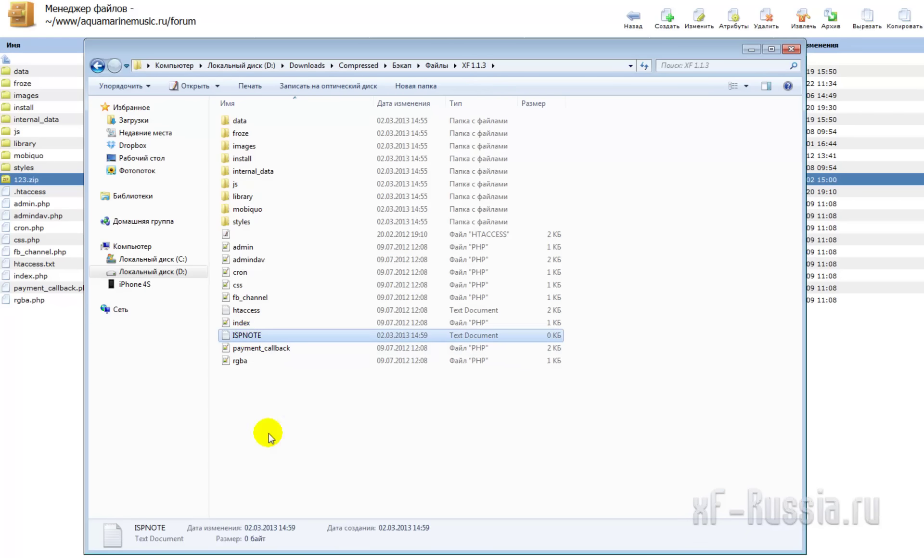
pyautogui.press('Delete')
pyautogui.press('Return')
# Delete the local 123 folder and 123.zip from D:\Downloads\Compressed
pyautogui.click(392, 443)
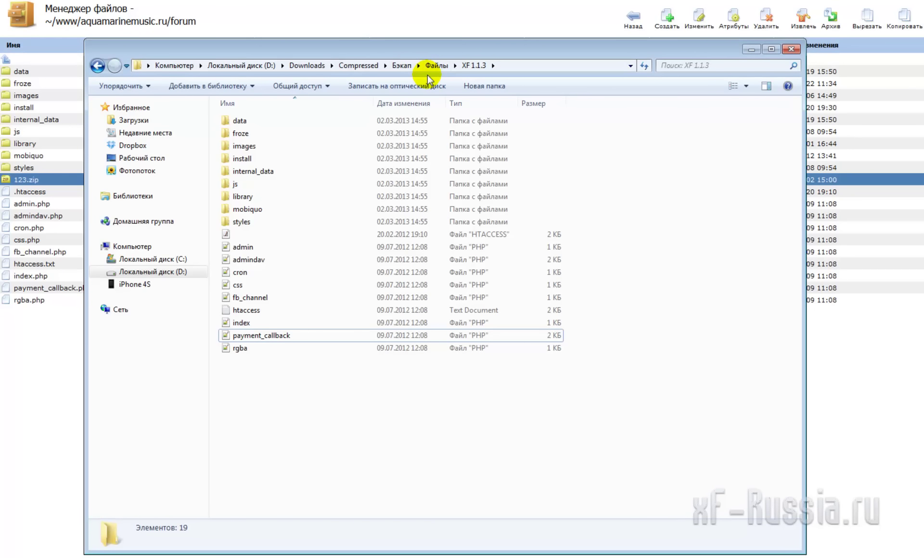
pyautogui.click(343, 66)
pyautogui.click(231, 120)
pyautogui.keyDown('ctrl'); pyautogui.click(237, 145); pyautogui.keyUp('ctrl')
pyautogui.press('Delete')
pyautogui.press('Return')
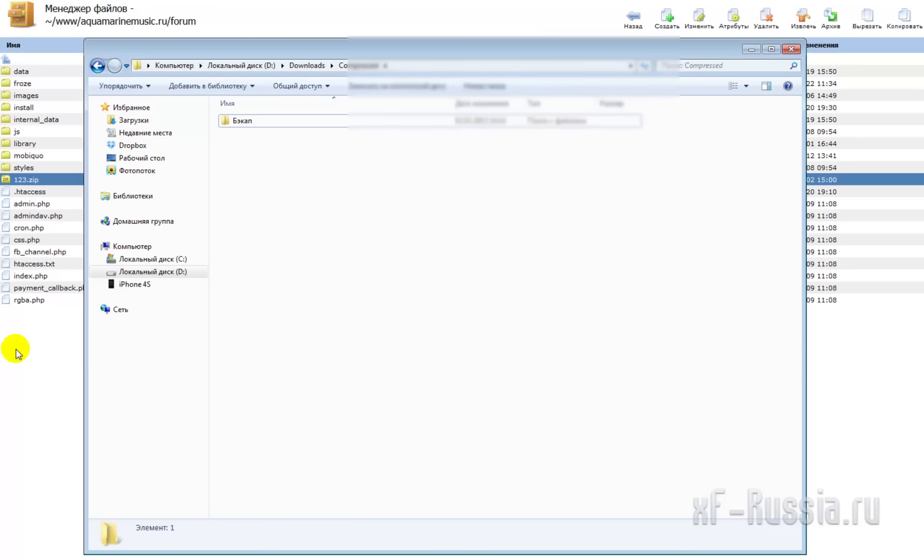
# Delete 123.zip from the server's forum folder in ISPmanager
pyautogui.click(38, 345)
pyautogui.click(42, 191)
pyautogui.click(41, 180)
pyautogui.click(906, 26)
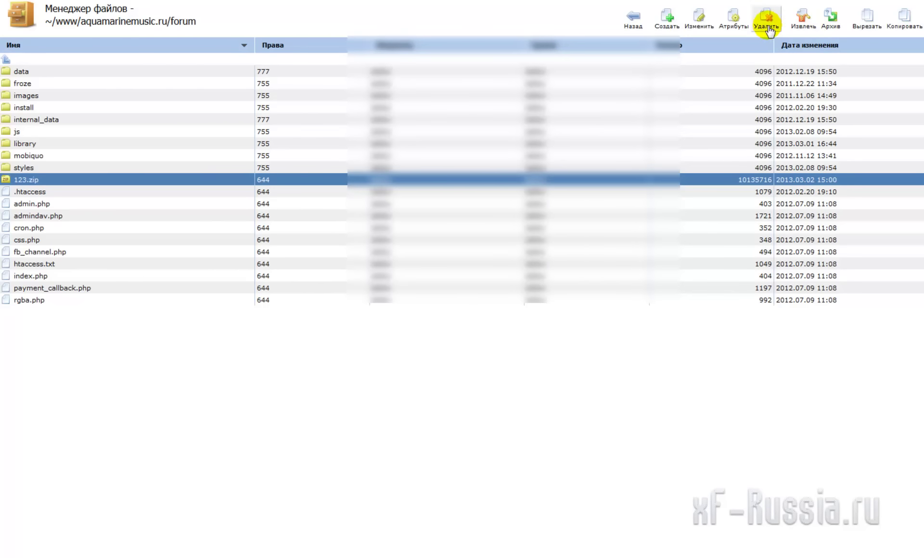
pyautogui.click(767, 25)
pyautogui.click(458, 238)
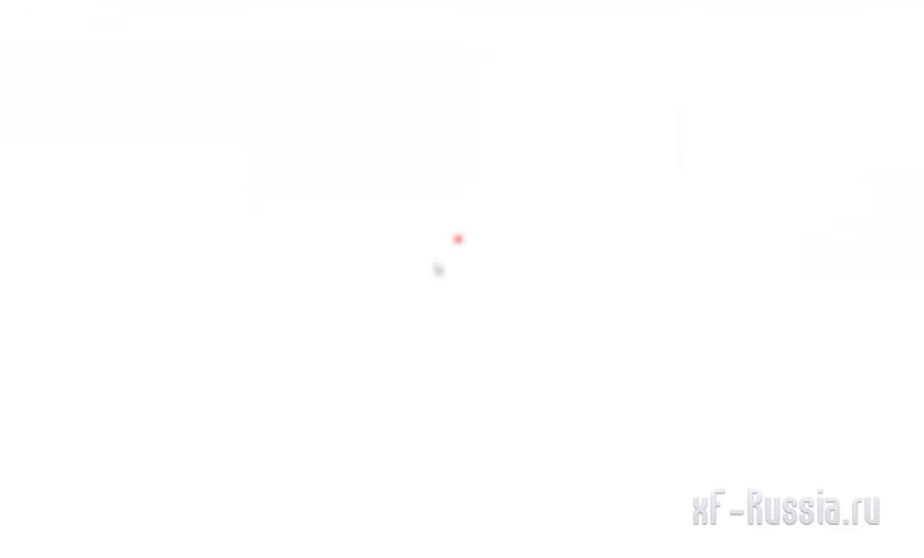
# Return to FlashFXP and select the server's forum files and folders to compare with XF 1.1.3
pyautogui.hotkey('alt', 'Tab')
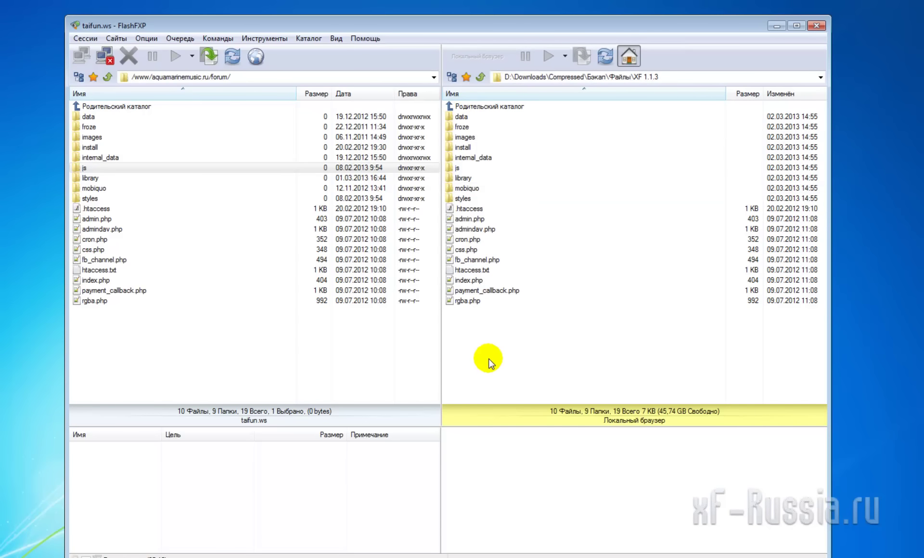
pyautogui.moveTo(232, 350); pyautogui.dragTo(114, 110)
# Attach App Store.png from the pictures Бренды › Apple folder to the thread reply
pyautogui.click(153, 348)
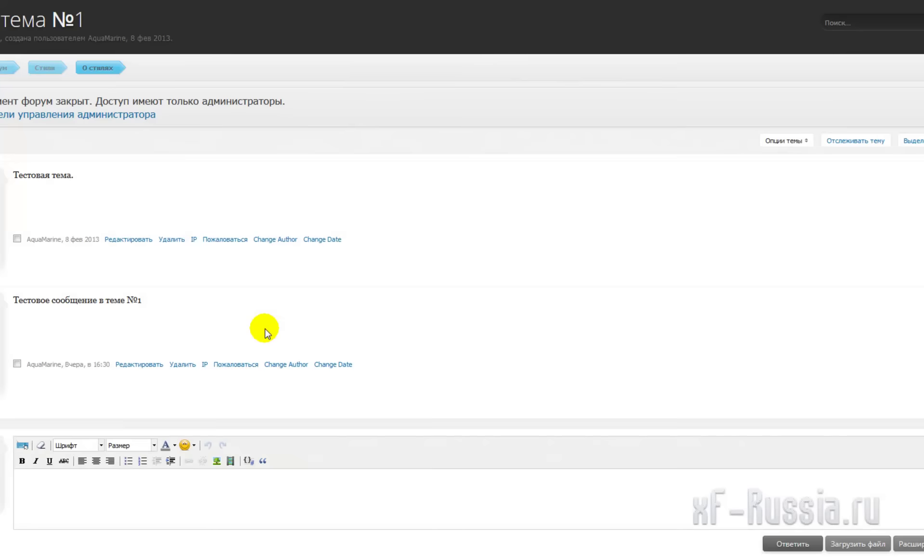
pyautogui.scroll(-2, 264, 326)
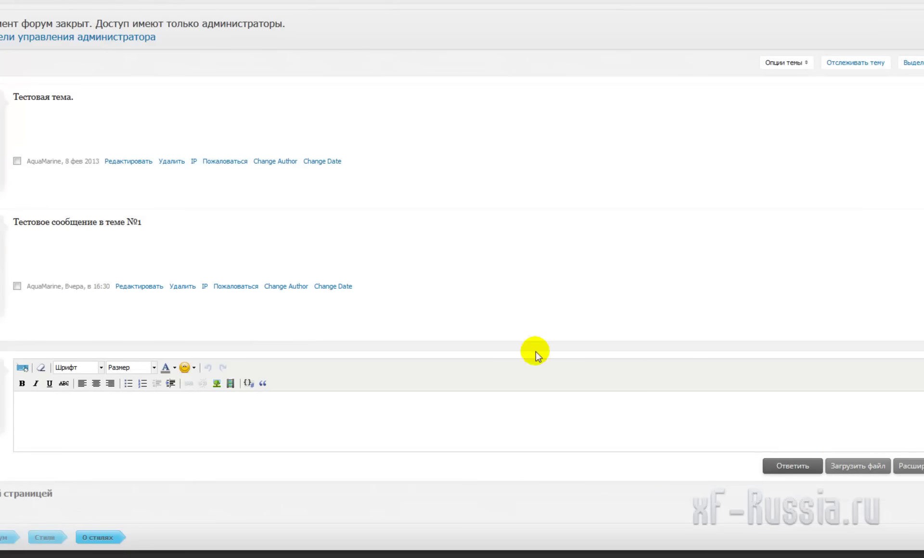
pyautogui.click(848, 465)
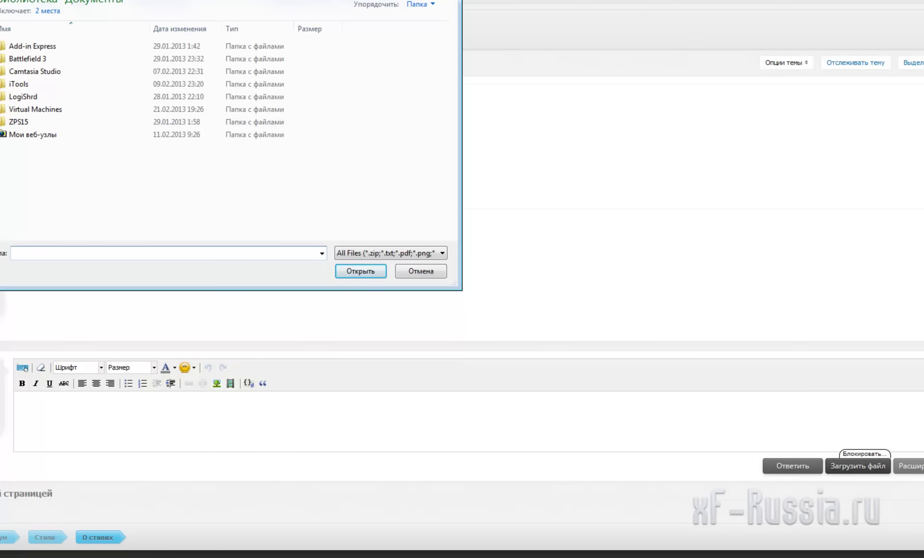
pyautogui.doubleClick(23, 139)
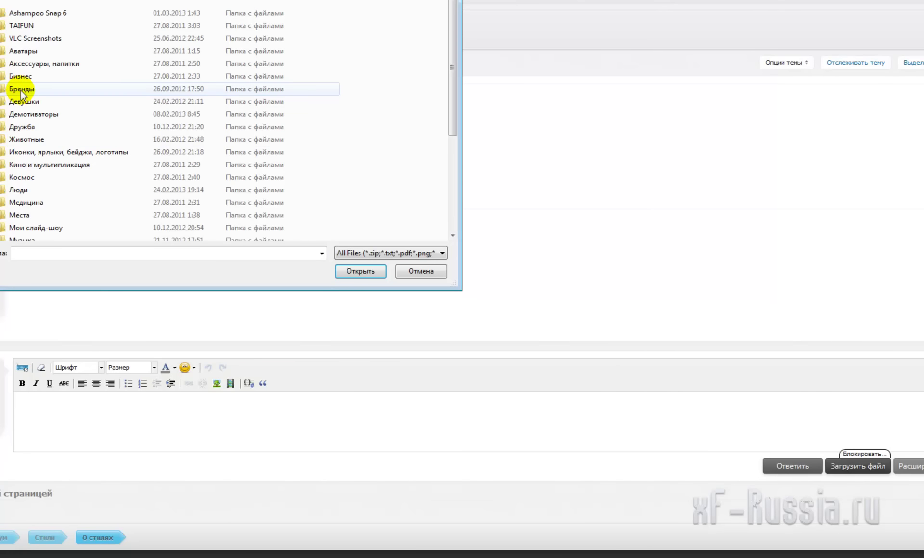
pyautogui.doubleClick(22, 90)
pyautogui.doubleClick(16, 11)
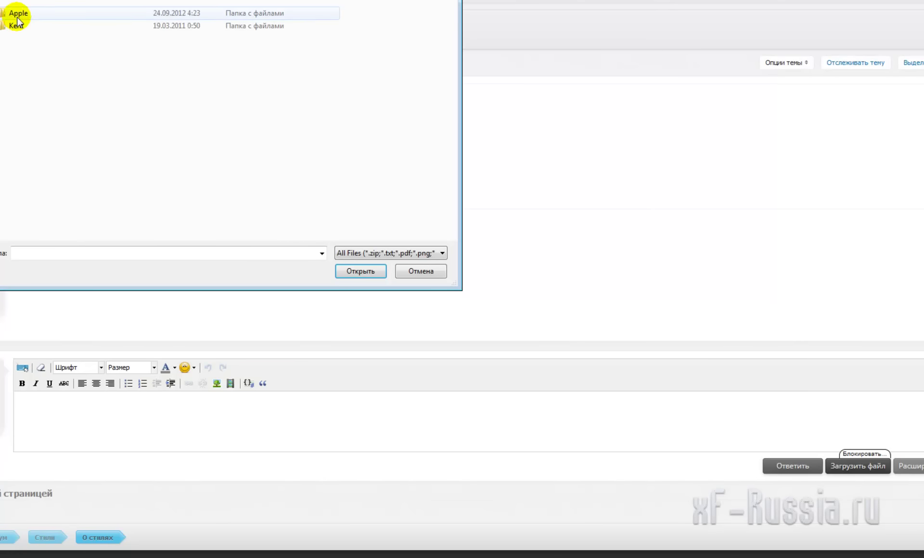
pyautogui.doubleClick(27, 42)
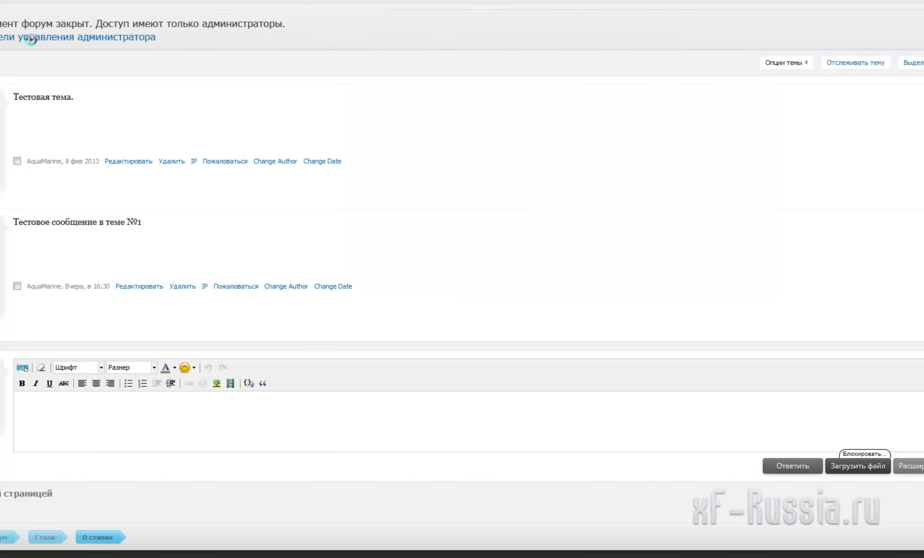
# Post the reply 'Тестовое вложение' with the attached image
pyautogui.click(186, 414)
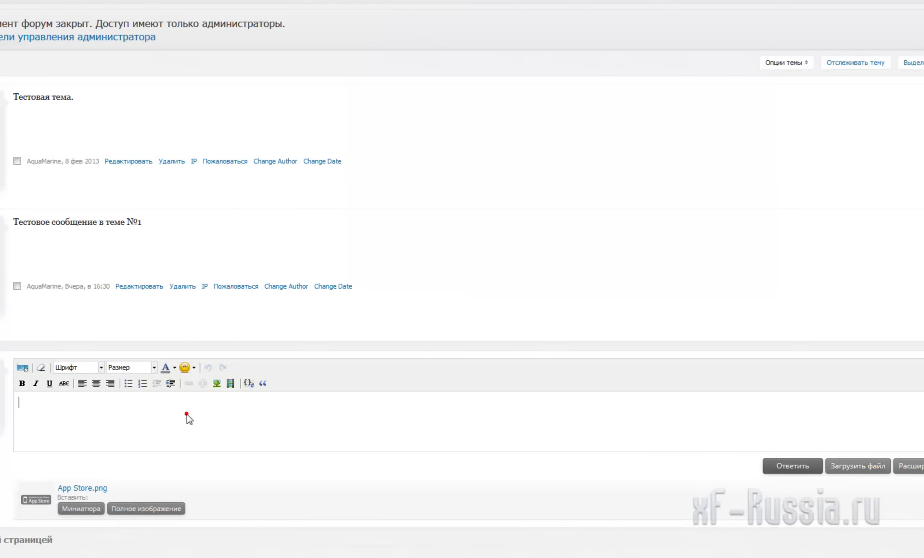
pyautogui.write('Nестовое вложен')
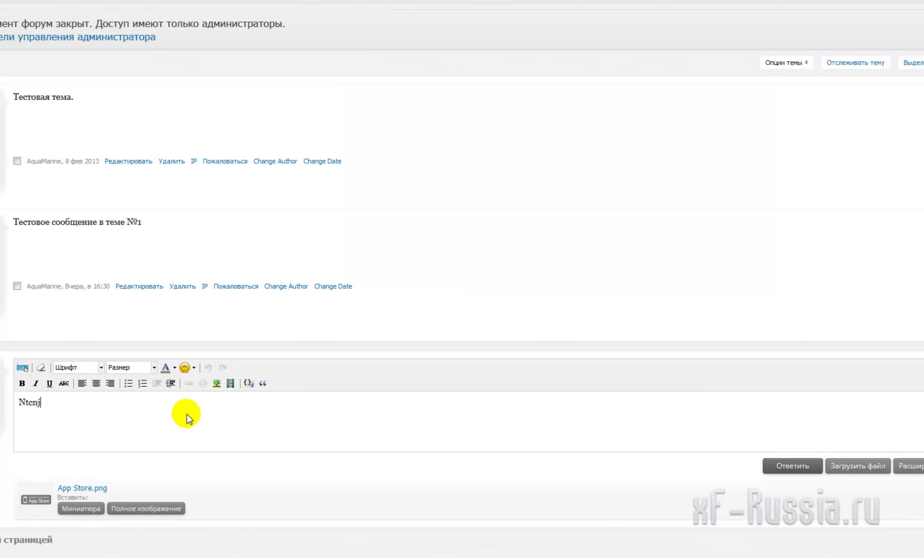
pyautogui.write('ие')
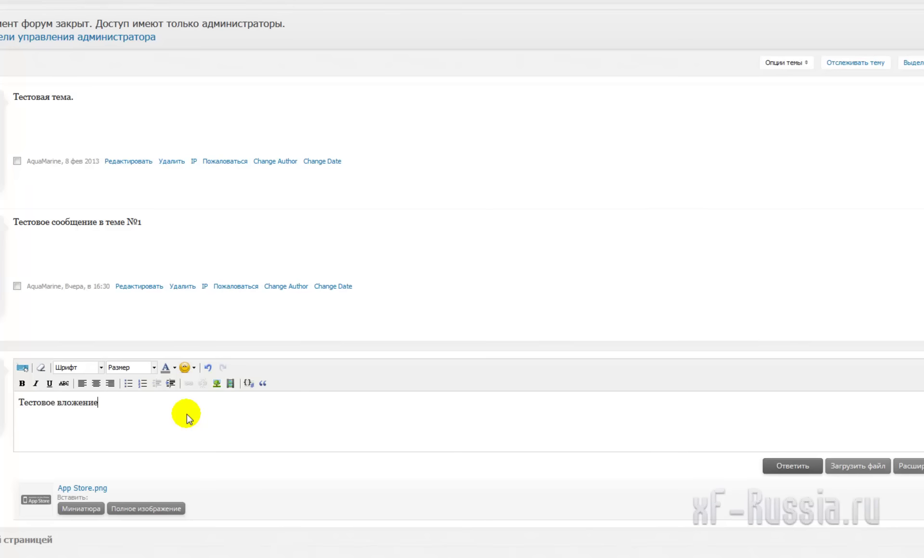
pyautogui.click(800, 467)
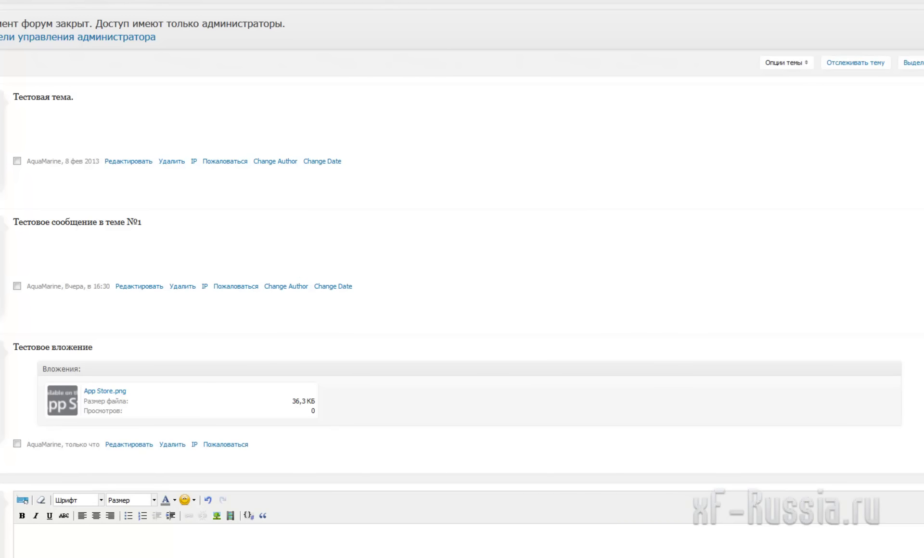
pyautogui.hotkey('alt', 'Tab')
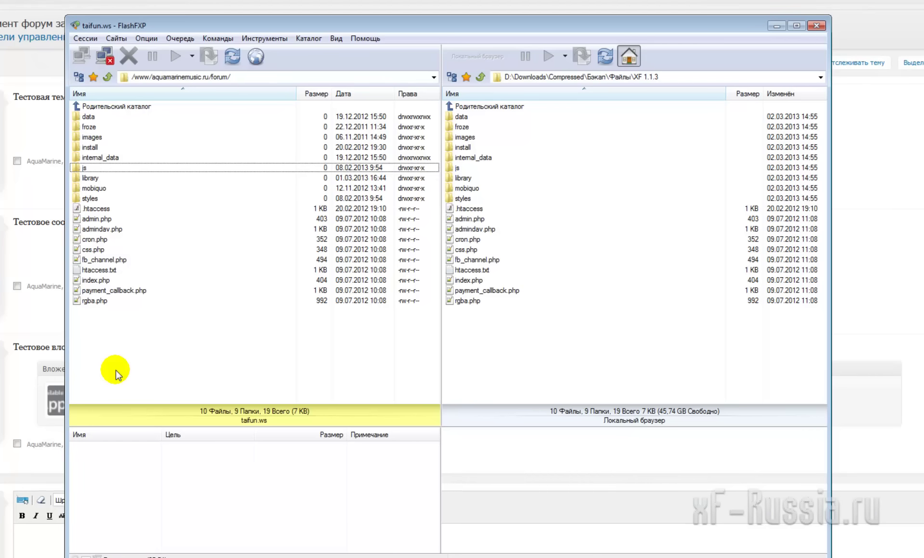
pyautogui.moveTo(537, 338); pyautogui.dragTo(483, 114)
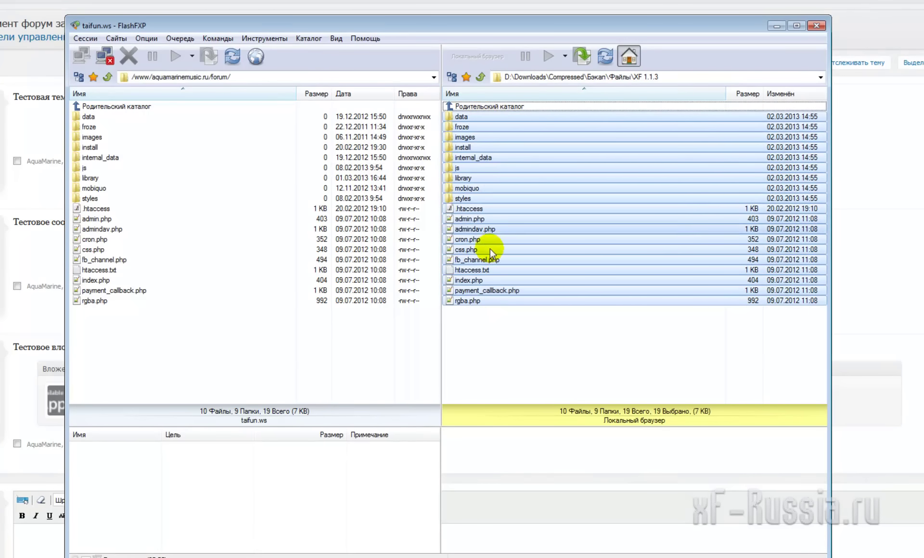
pyautogui.click(485, 345)
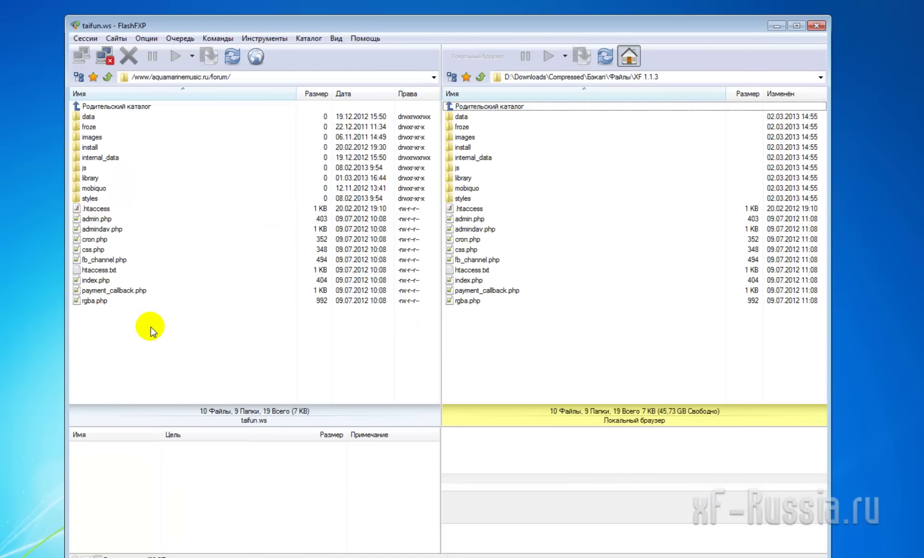
pyautogui.moveTo(547, 346); pyautogui.dragTo(481, 115)
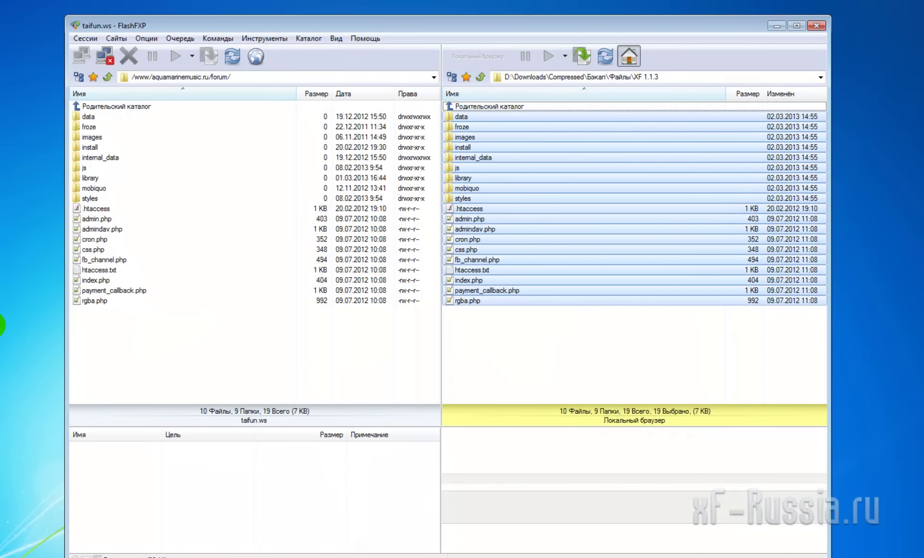
pyautogui.click(309, 477)
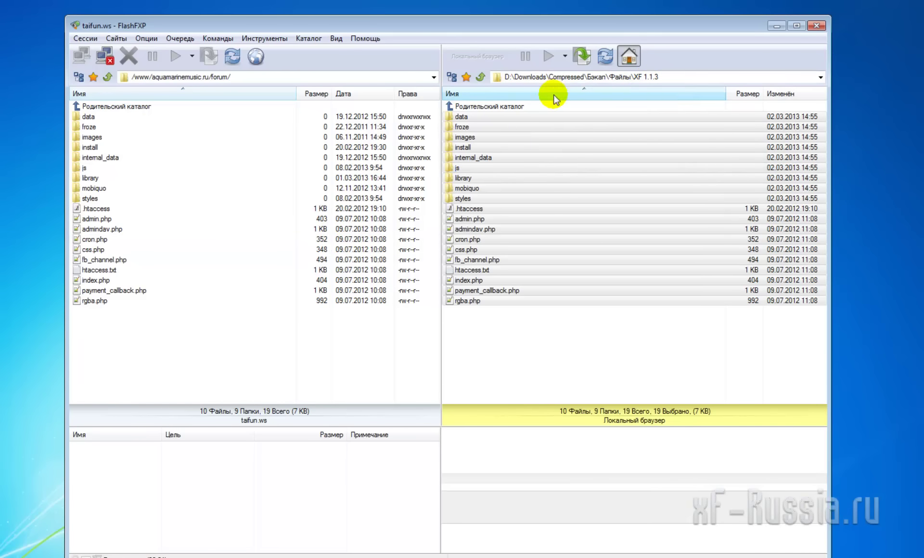
# Create a new folder inside the local Файлы folder
pyautogui.click(486, 80)
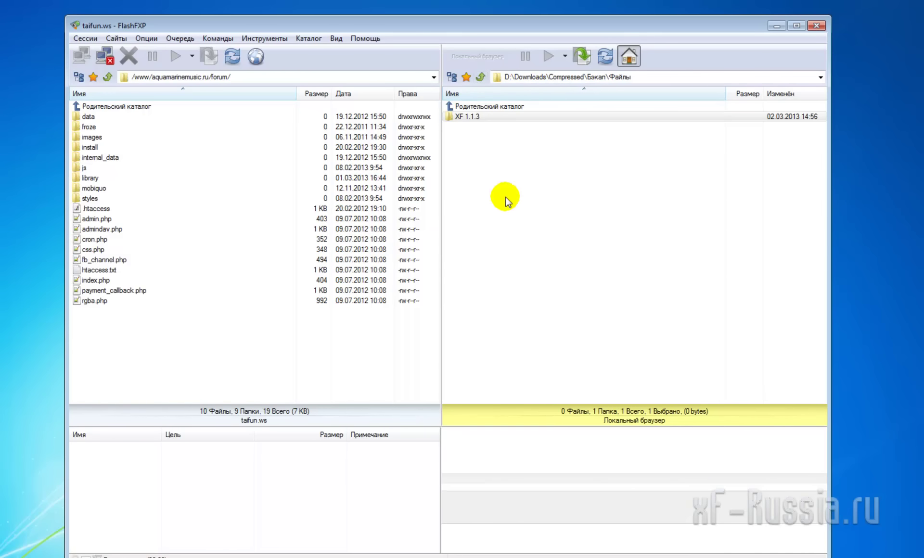
pyautogui.rightClick(496, 179)
pyautogui.click(560, 360)
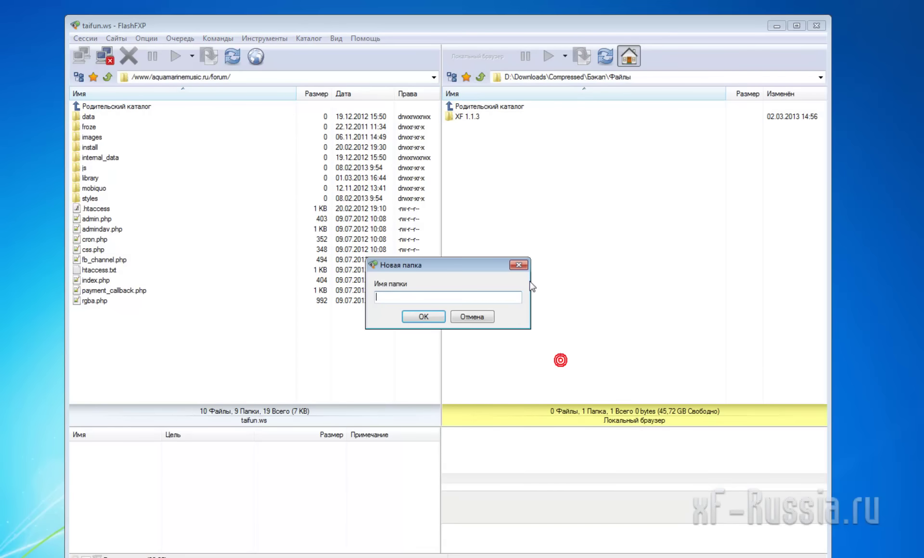
pyautogui.write('XF1 .2')
pyautogui.press('Return')
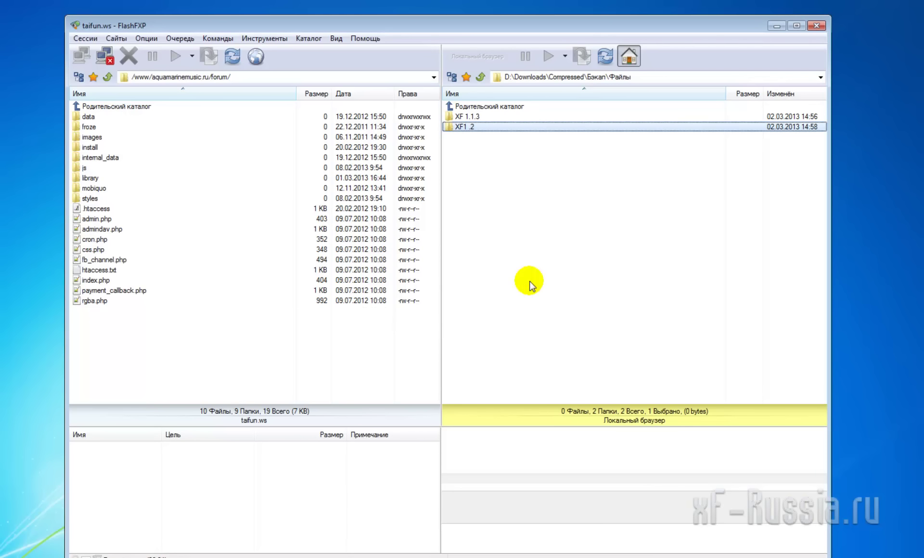
# Rename the new local folder to 'XF 1.2', then reopen the XF 1.1.3 backup folder
pyautogui.click(464, 126)
pyautogui.click(478, 164)
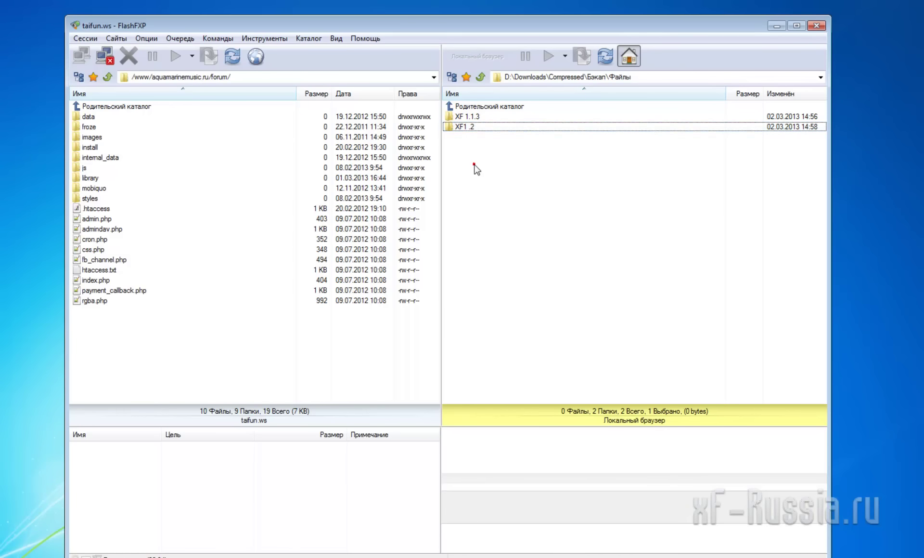
pyautogui.click(464, 128)
pyautogui.click(599, 64)
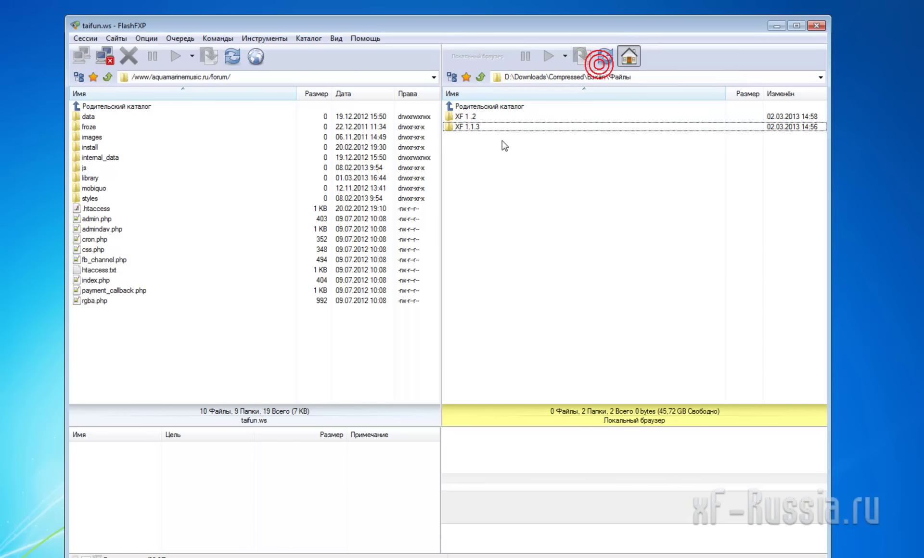
pyautogui.doubleClick(478, 116)
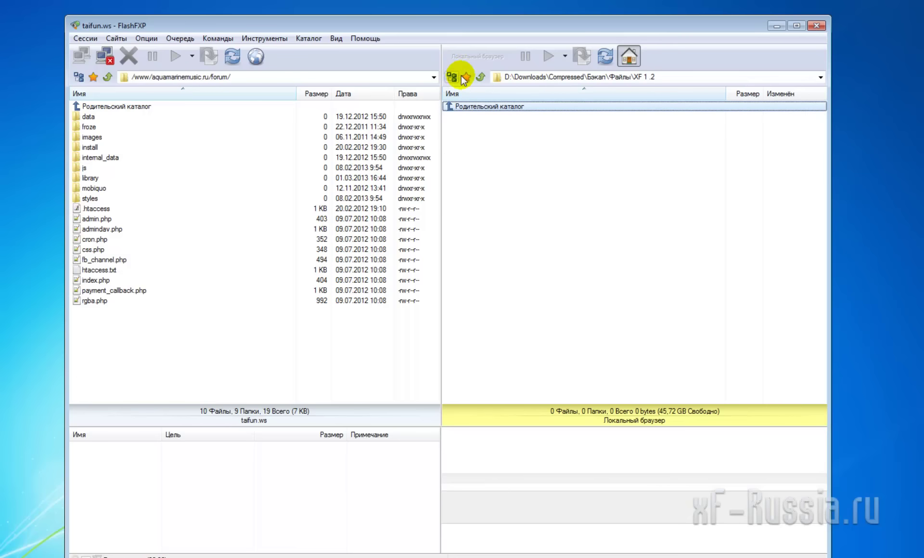
pyautogui.click(480, 77)
pyautogui.click(472, 117)
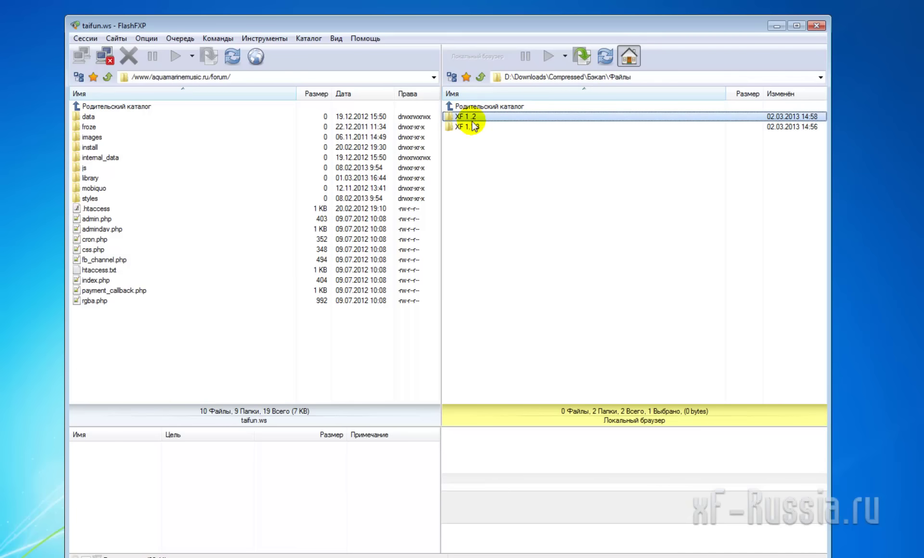
pyautogui.click(471, 118)
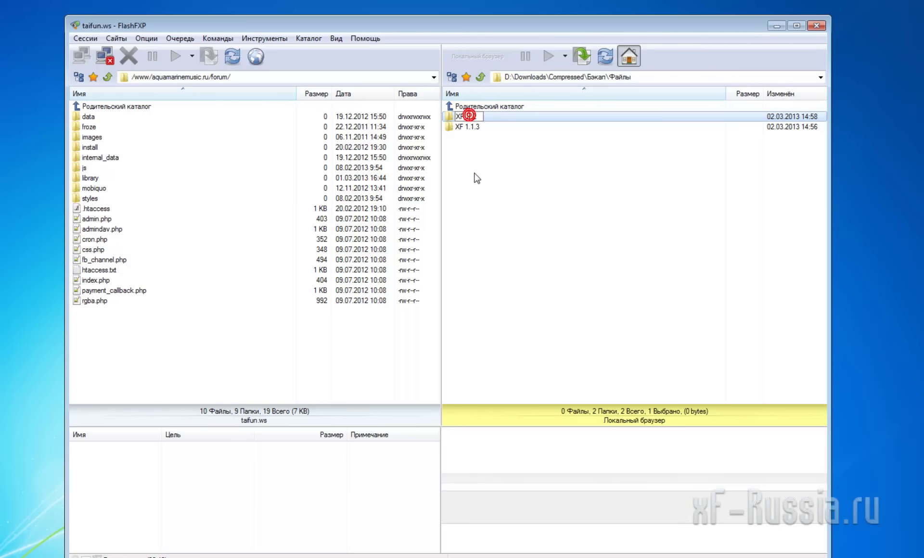
pyautogui.press('Return')
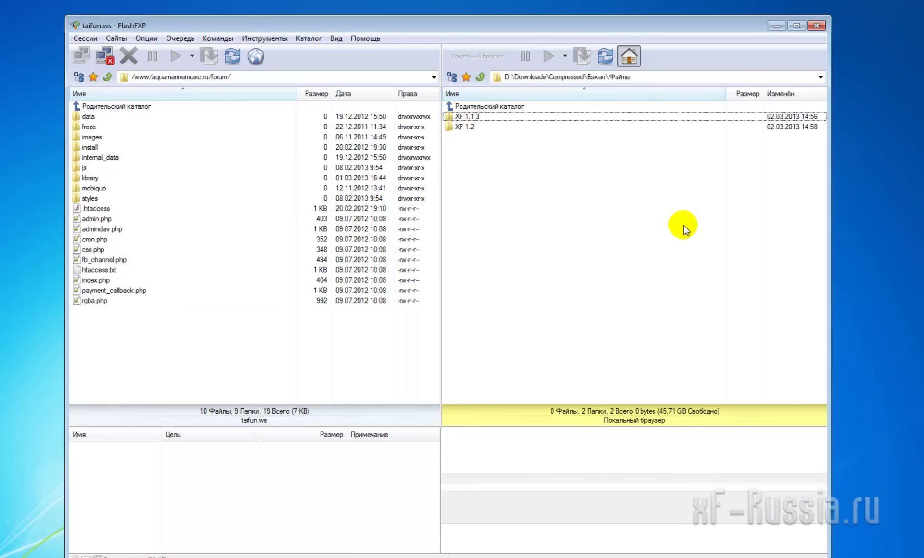
pyautogui.doubleClick(466, 117)
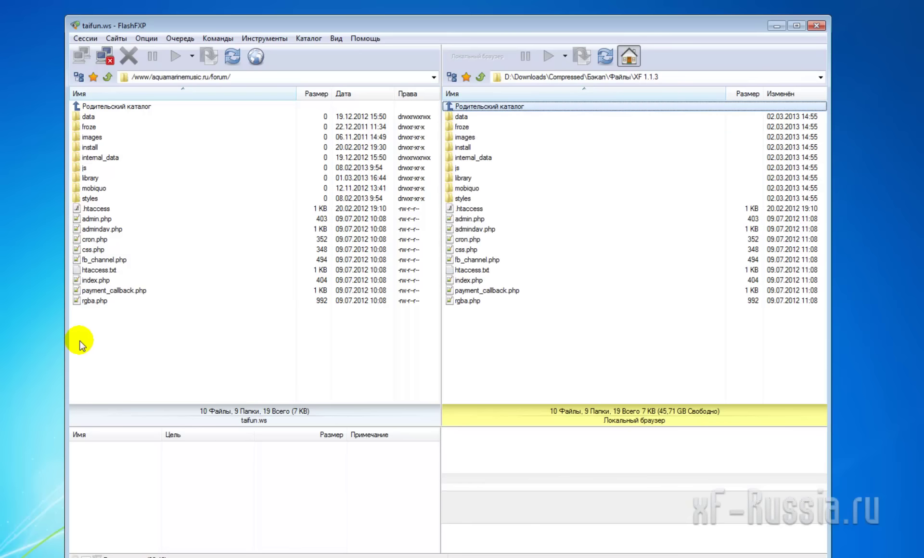
# Download every file and folder in the server's forum directory into the local XF 1.1.3 folder
pyautogui.moveTo(192, 342); pyautogui.dragTo(96, 118)
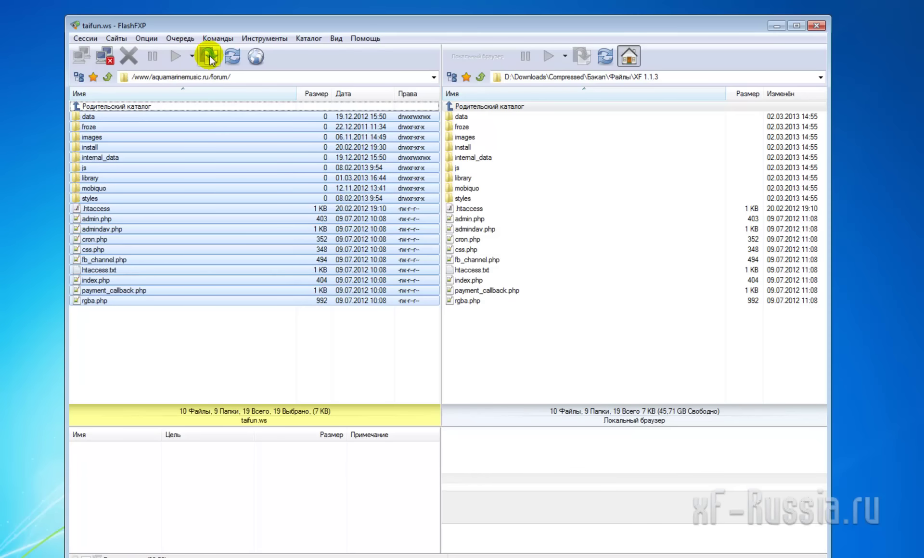
pyautogui.click(209, 57)
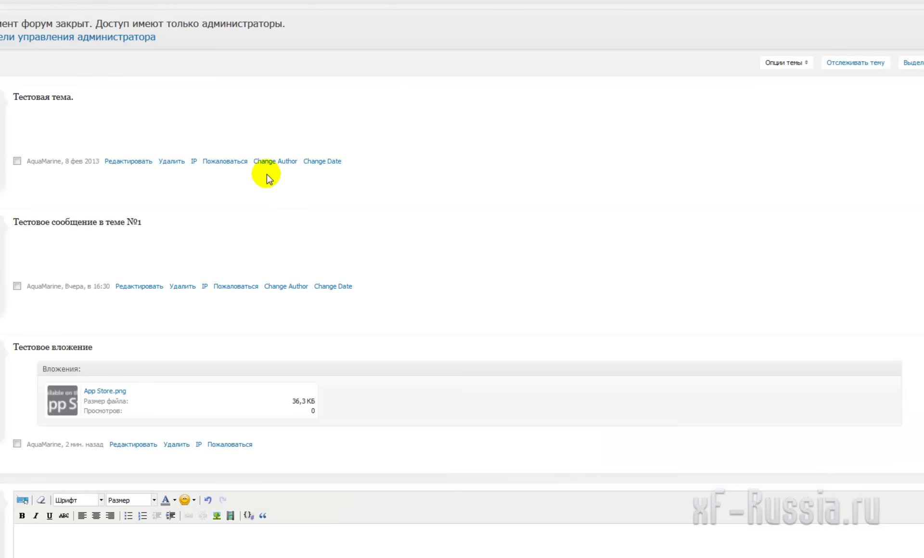
# Scroll up and down through the forum thread
pyautogui.scroll(3, 286, 191)
pyautogui.scroll(-4, 285, 190)
pyautogui.scroll(4, 286, 190)
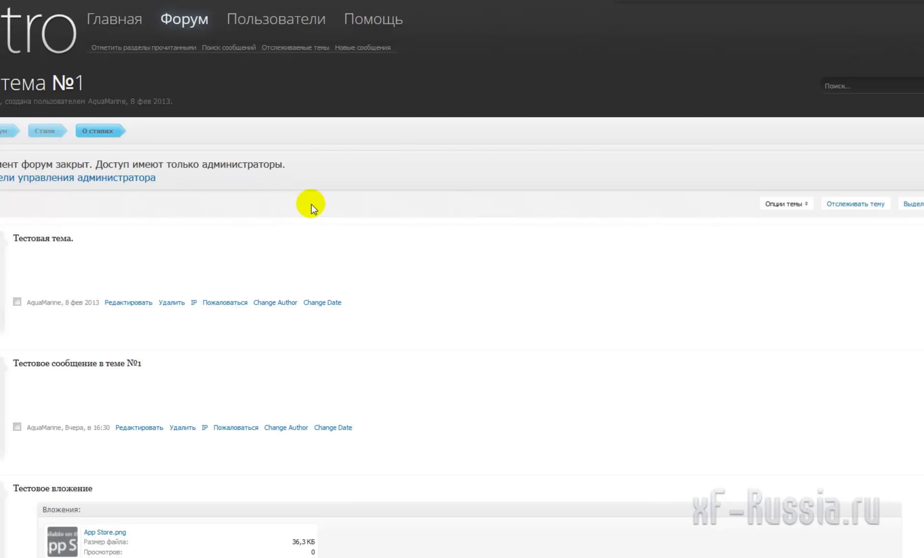
pyautogui.scroll(-3, 310, 208)
pyautogui.scroll(3, 311, 208)
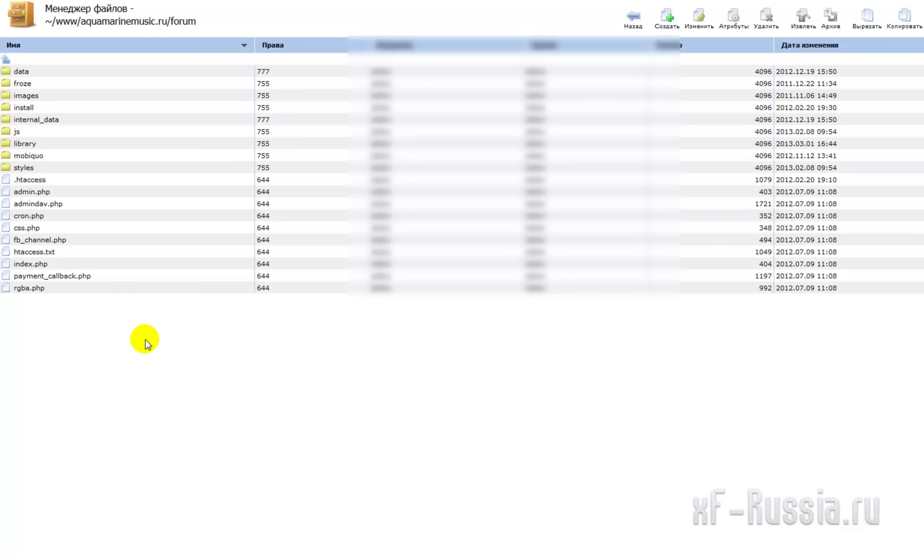
# Select the forum's nine folders, data through styles, in the ISPmanager file manager
pyautogui.click(24, 71)
pyautogui.click(37, 121)
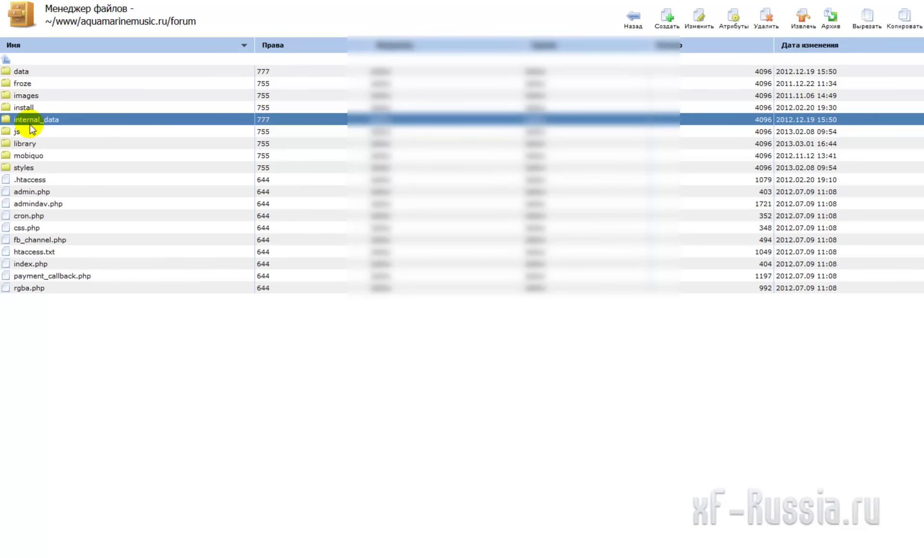
pyautogui.click(21, 72)
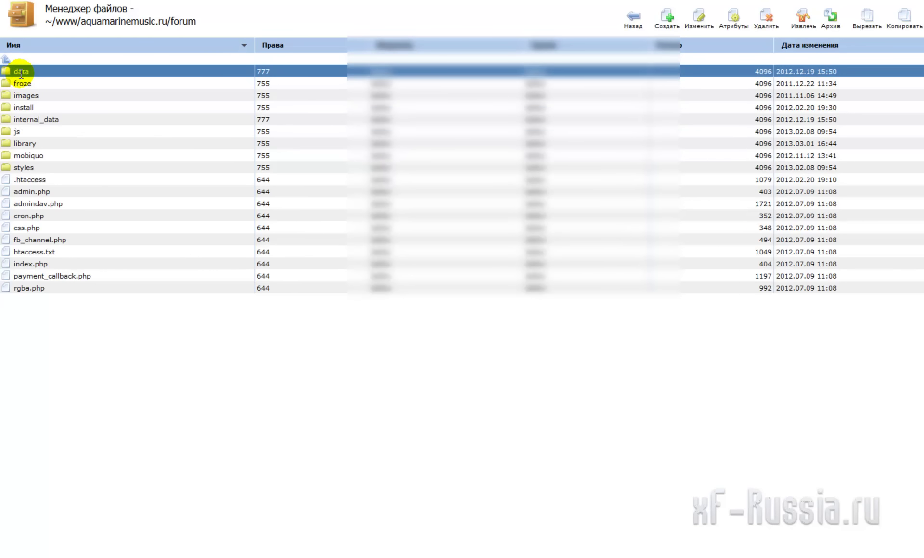
pyautogui.keyDown('shift'); pyautogui.click(32, 119); pyautogui.keyUp('shift')
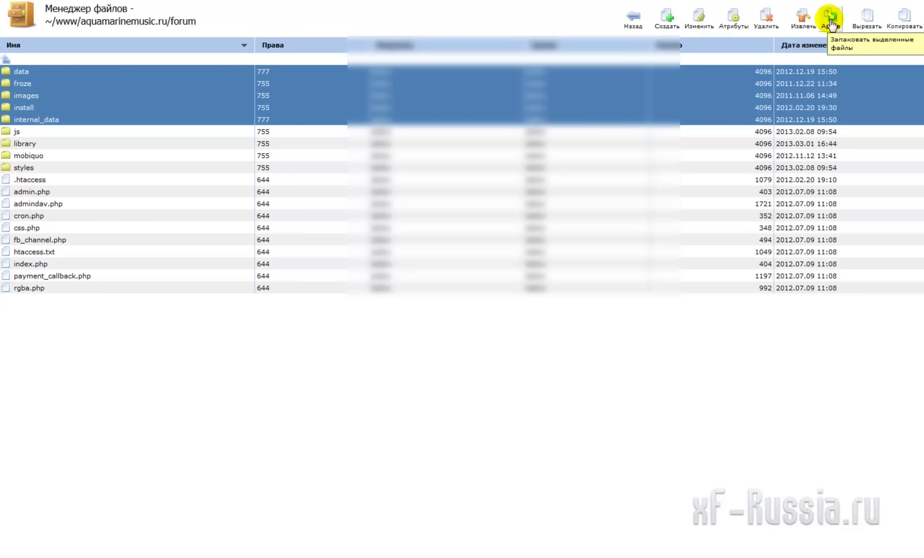
pyautogui.click(21, 131)
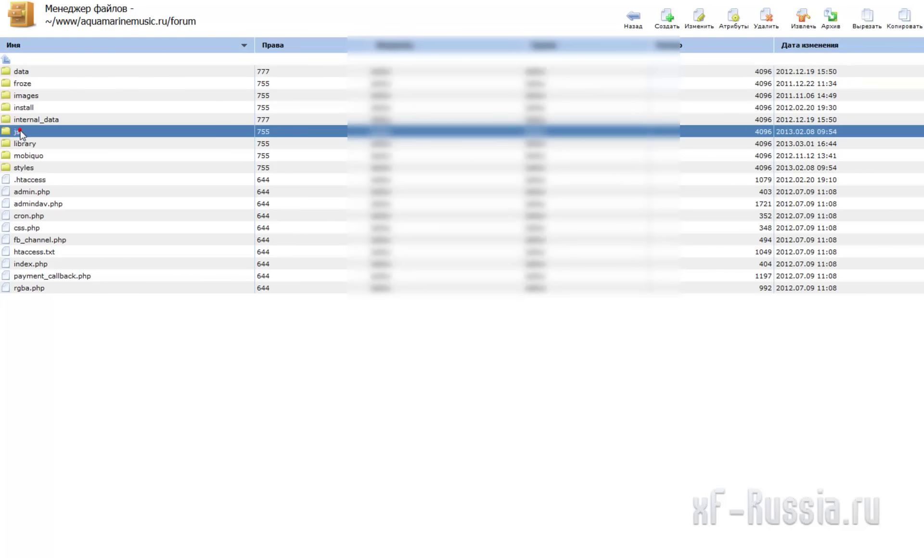
pyautogui.keyDown('shift'); pyautogui.click(24, 167); pyautogui.keyUp('shift')
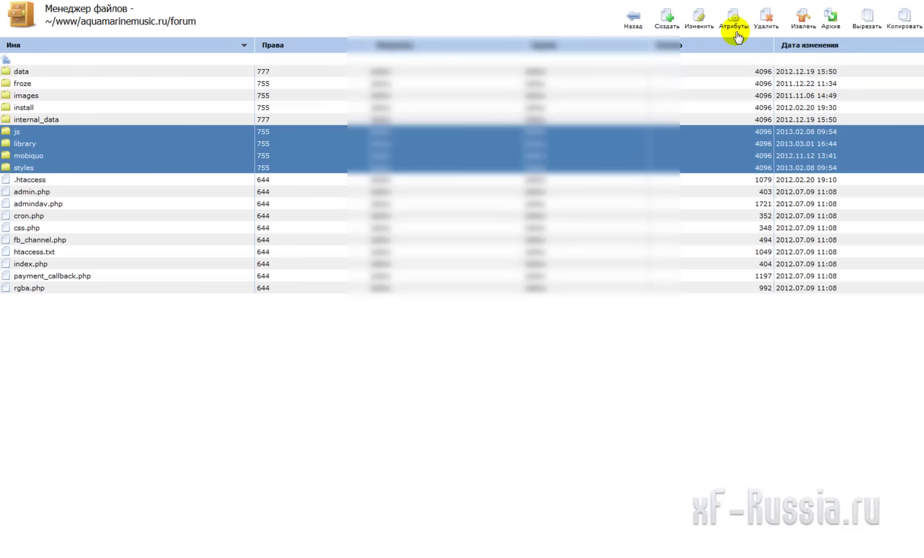
# Select the ten forum files, .htaccess through rgba.php, then clear the selection
pyautogui.click(37, 182)
pyautogui.keyDown('shift'); pyautogui.click(30, 287); pyautogui.keyUp('shift')
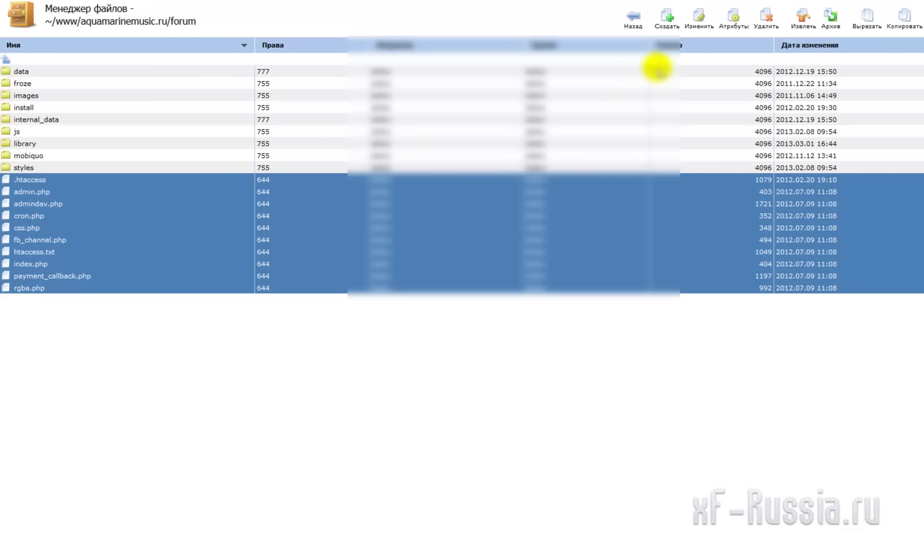
pyautogui.click(261, 383)
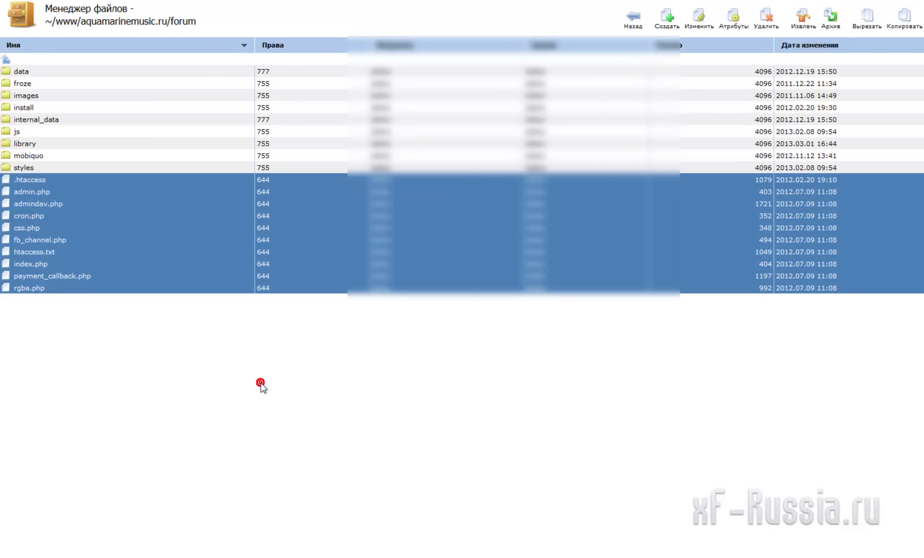
pyautogui.click(261, 383)
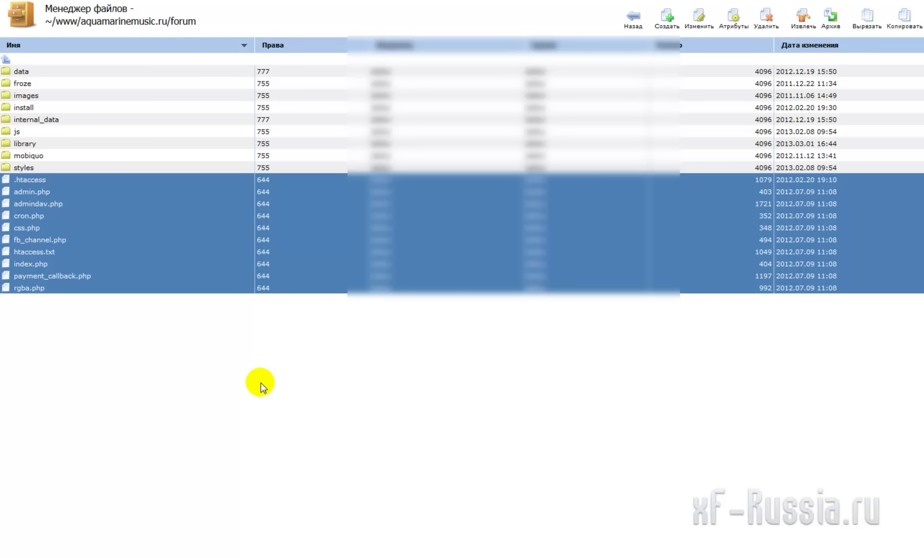
pyautogui.click(88, 119)
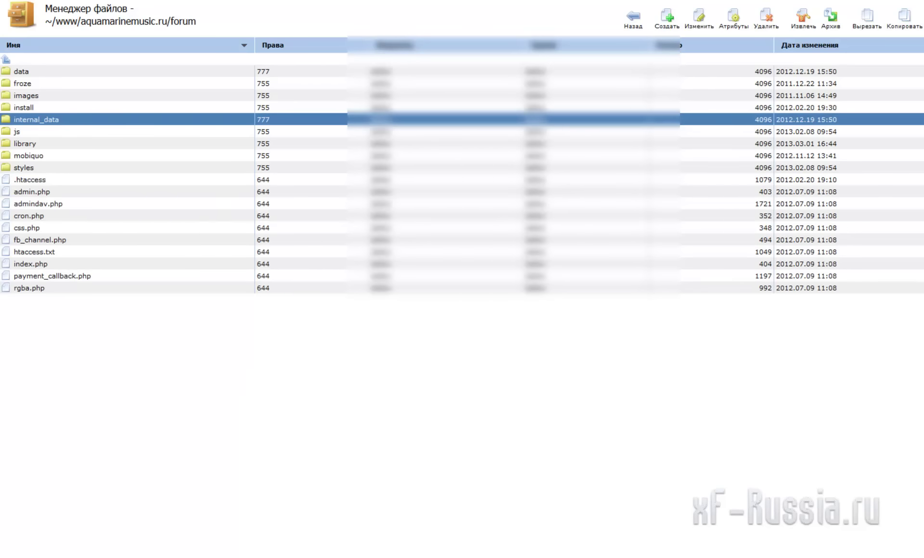
pyautogui.hotkey('alt', 'Tab')
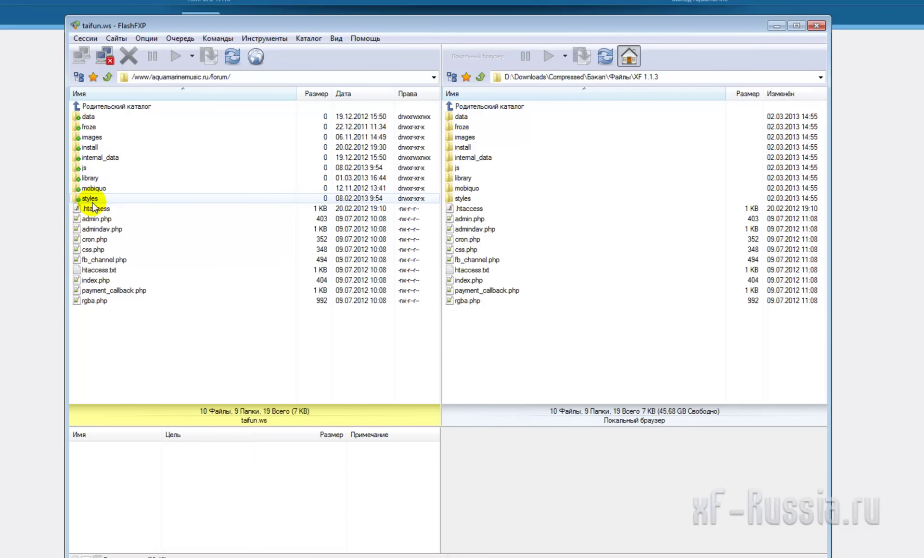
# Check the local copy's folders, then download all 19 remote forum items into XF 1.1.3
pyautogui.click(460, 199)
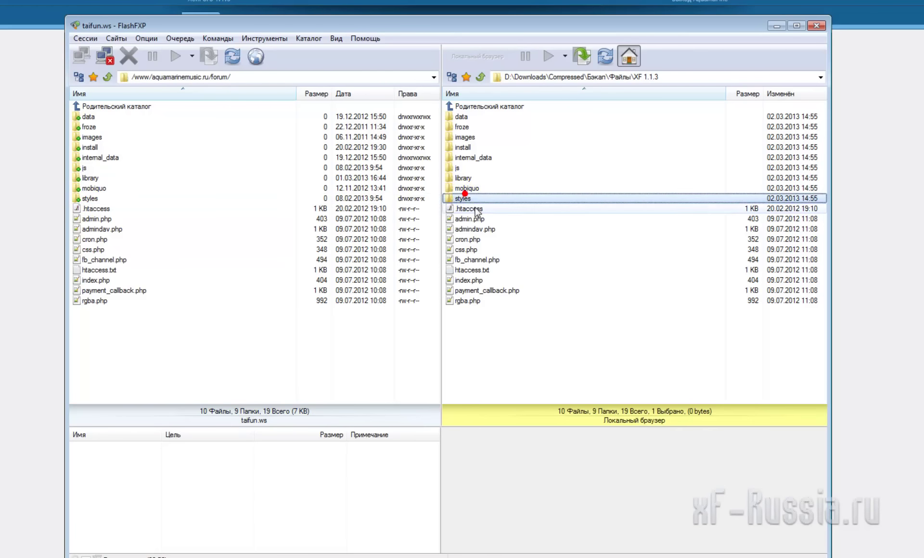
pyautogui.click(469, 158)
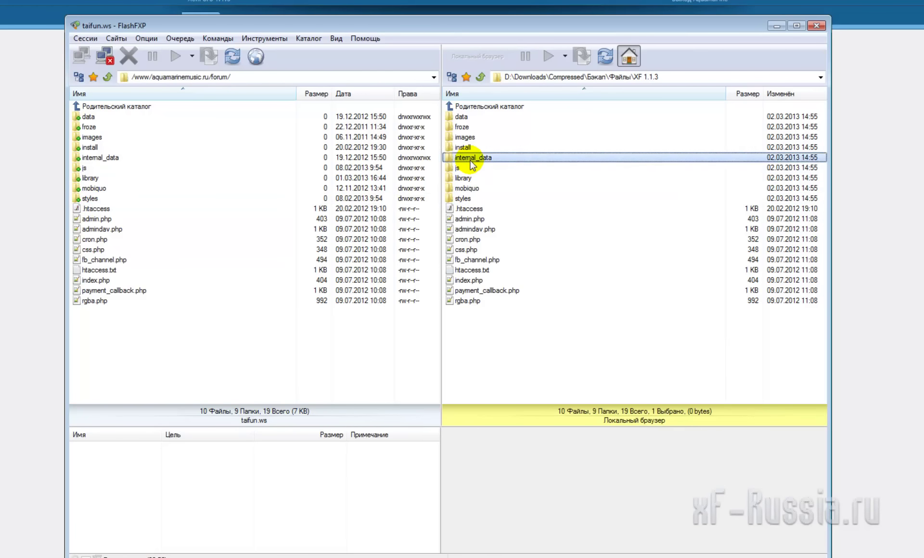
pyautogui.click(469, 197)
pyautogui.click(462, 178)
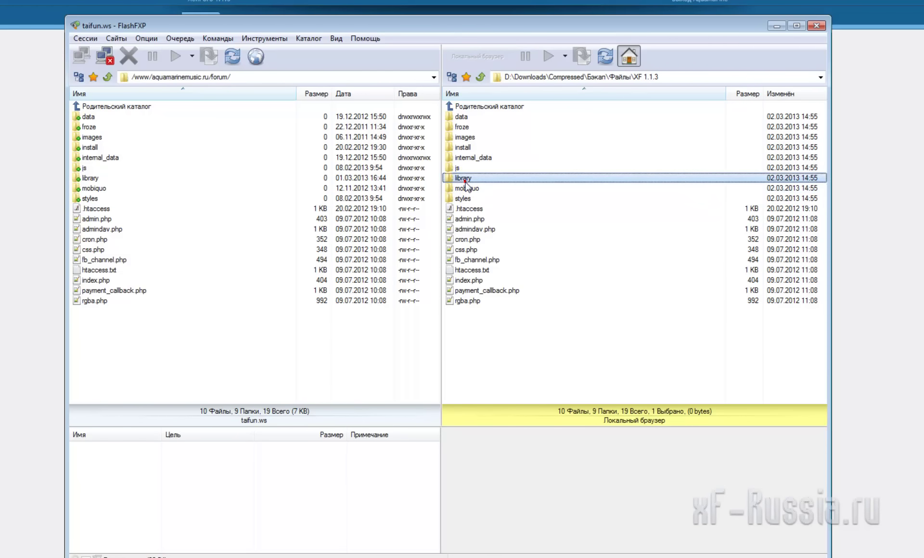
pyautogui.moveTo(178, 361); pyautogui.dragTo(104, 116)
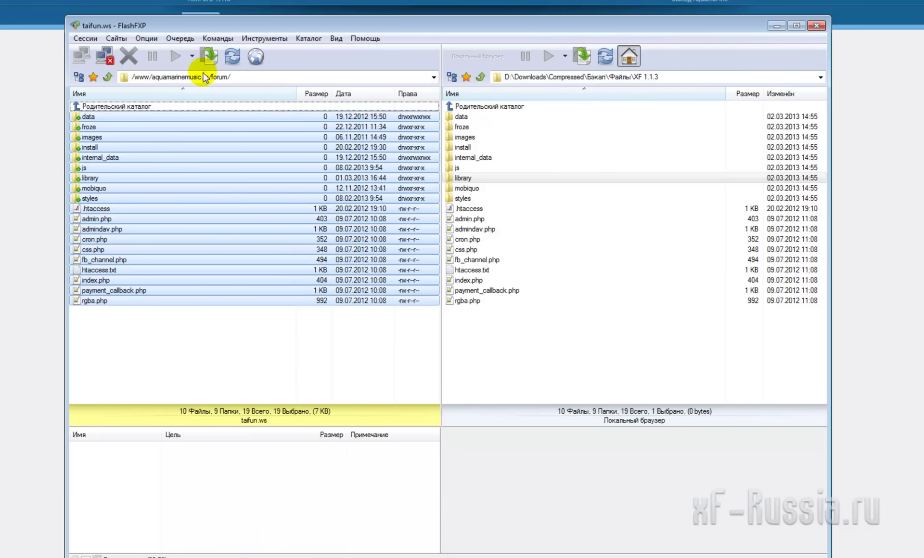
pyautogui.click(210, 57)
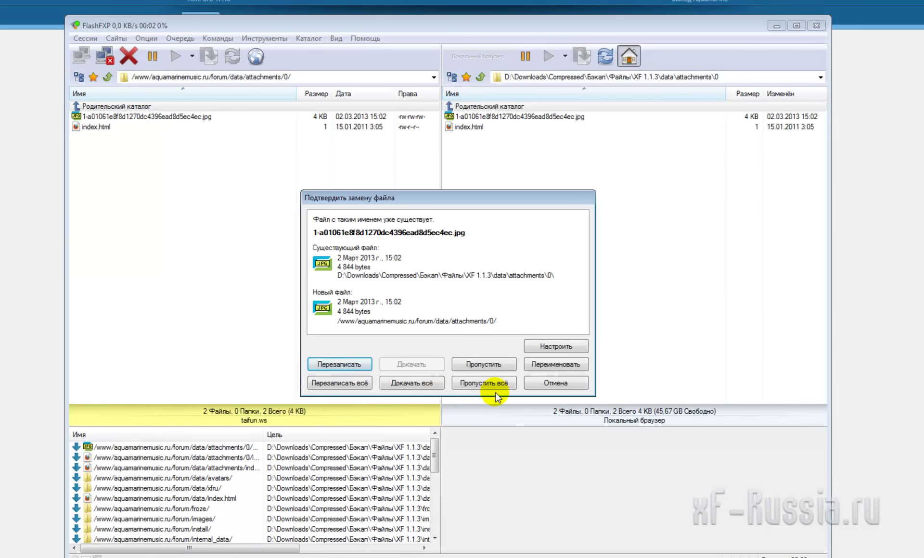
pyautogui.click(555, 347)
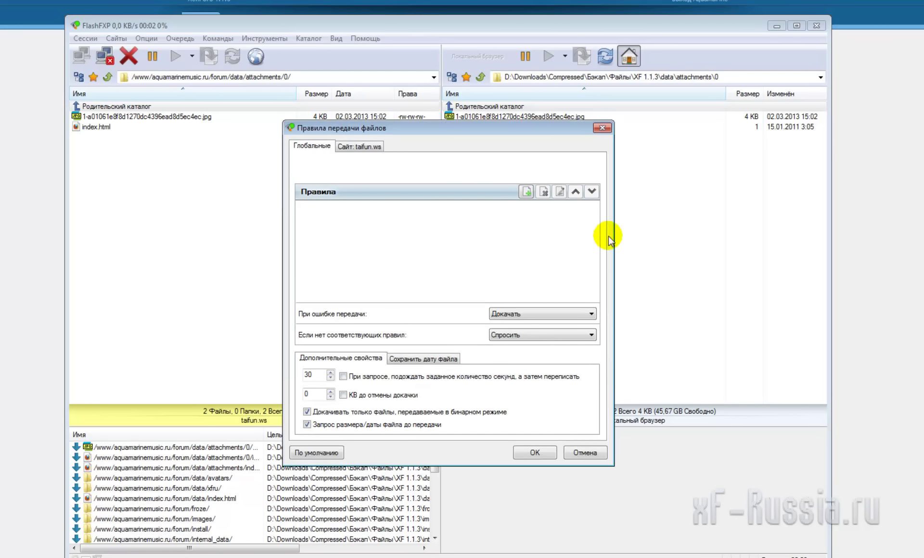
pyautogui.click(526, 191)
pyautogui.click(478, 259)
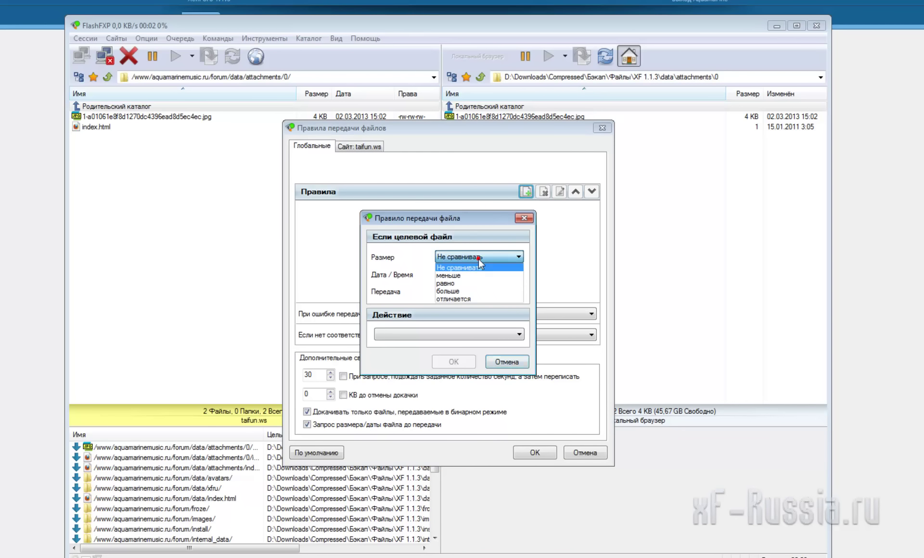
pyautogui.click(479, 262)
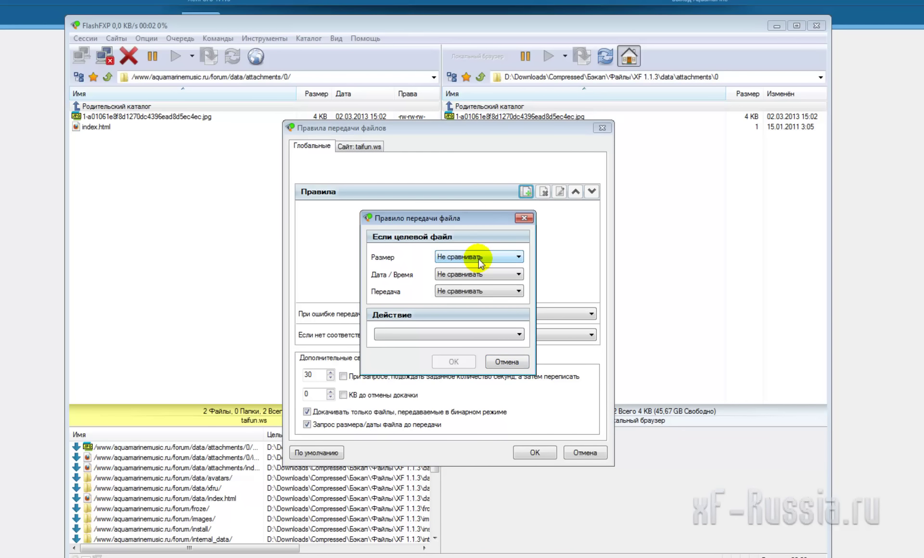
pyautogui.click(517, 259)
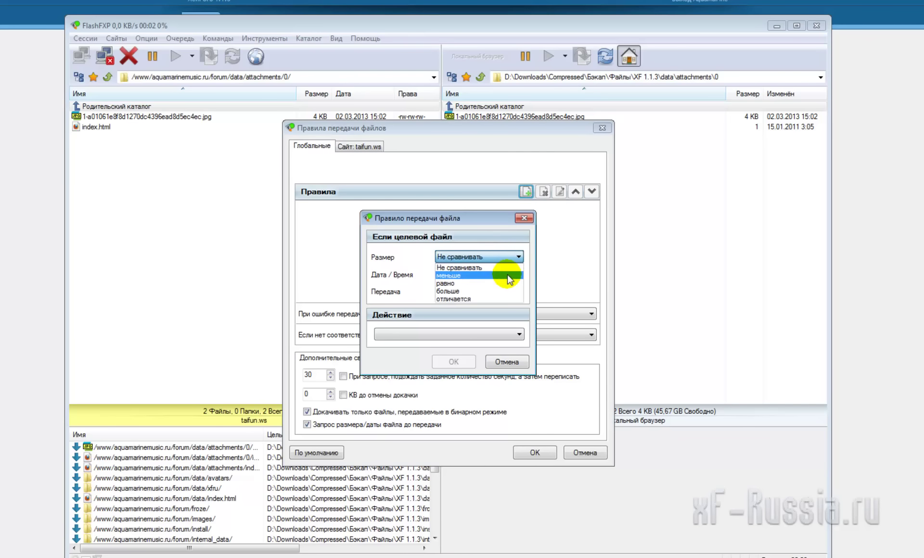
pyautogui.click(451, 298)
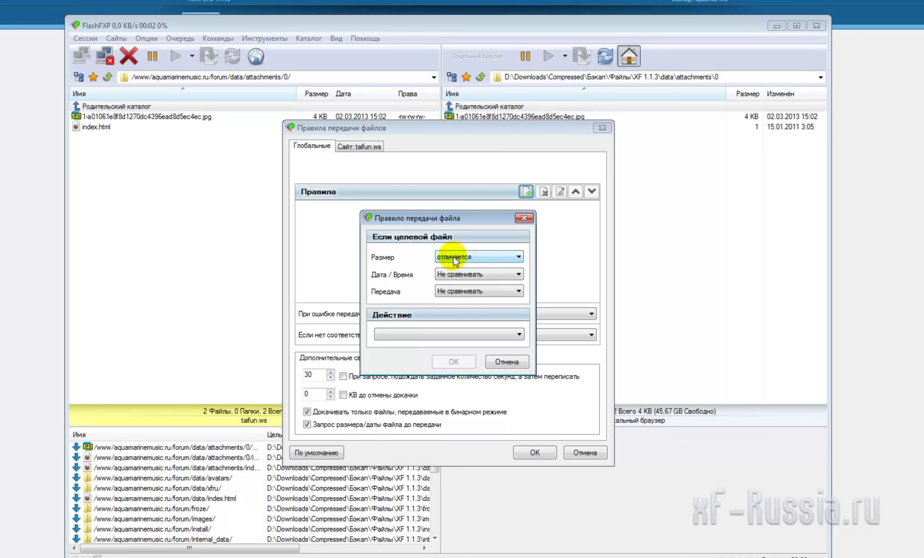
pyautogui.click(488, 260)
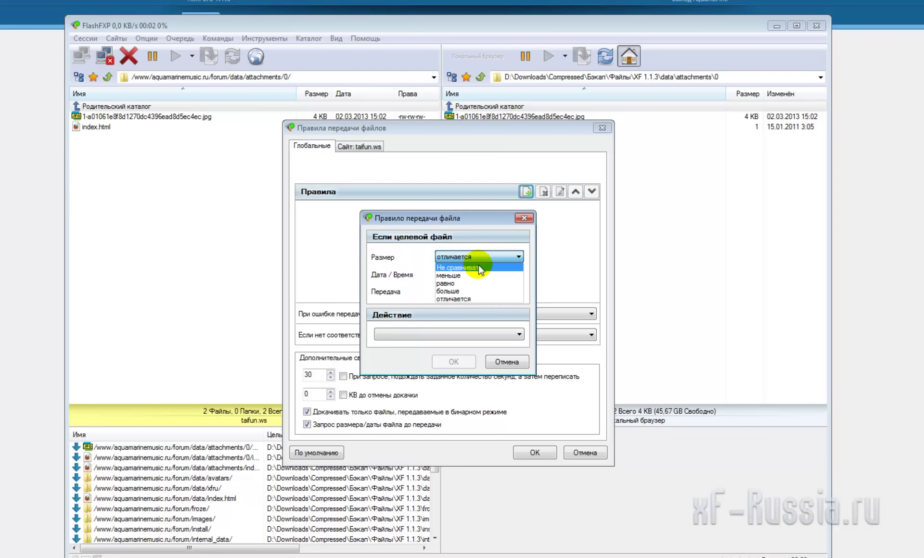
pyautogui.click(481, 265)
pyautogui.click(466, 278)
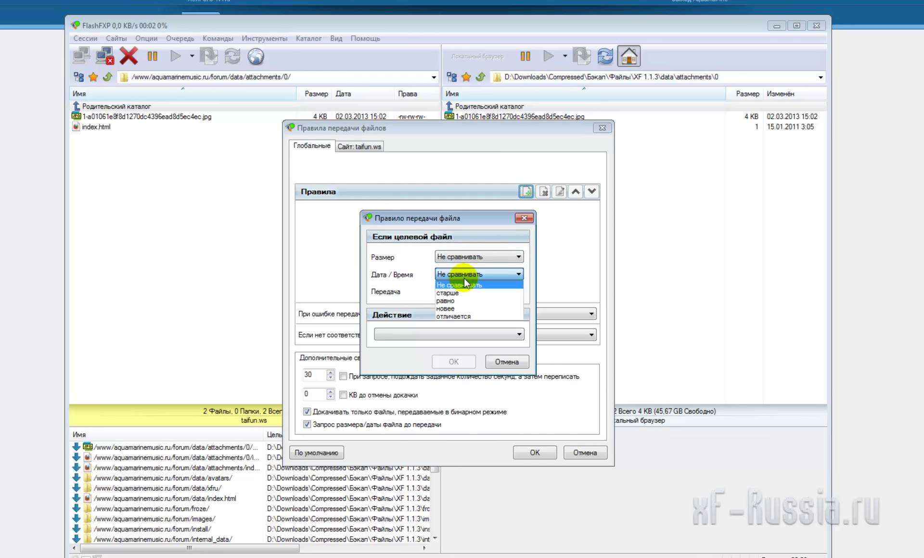
pyautogui.click(464, 278)
pyautogui.click(463, 290)
pyautogui.click(463, 291)
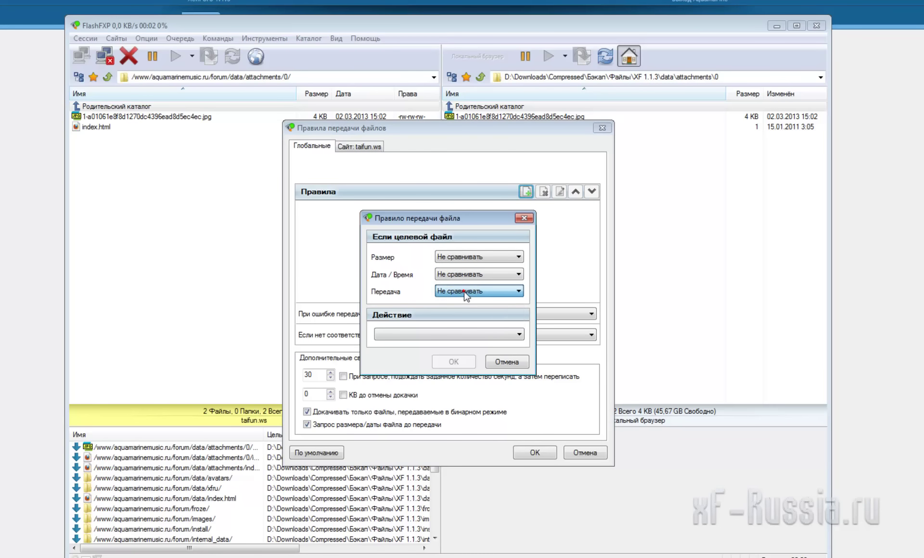
pyautogui.click(509, 362)
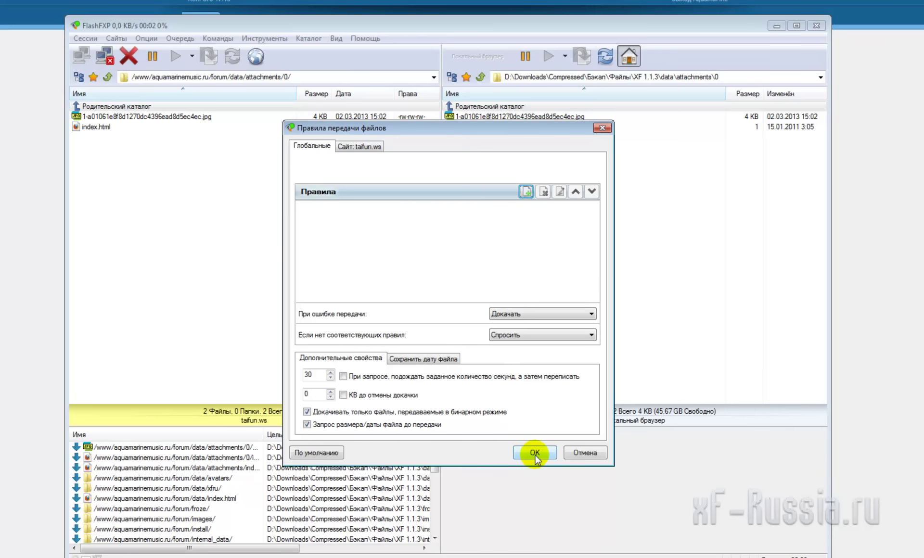
pyautogui.click(582, 452)
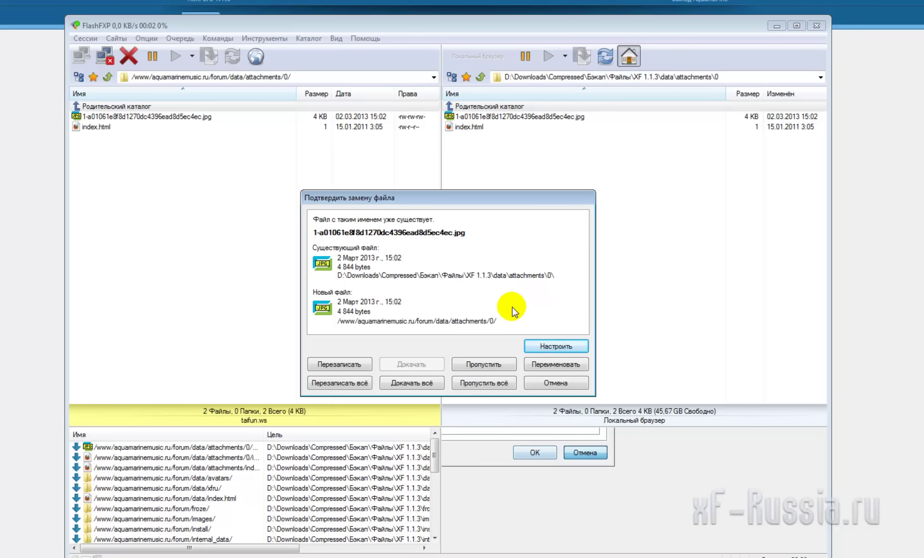
# Cancel the file replacement and delete all entries from the transfer queue
pyautogui.click(555, 383)
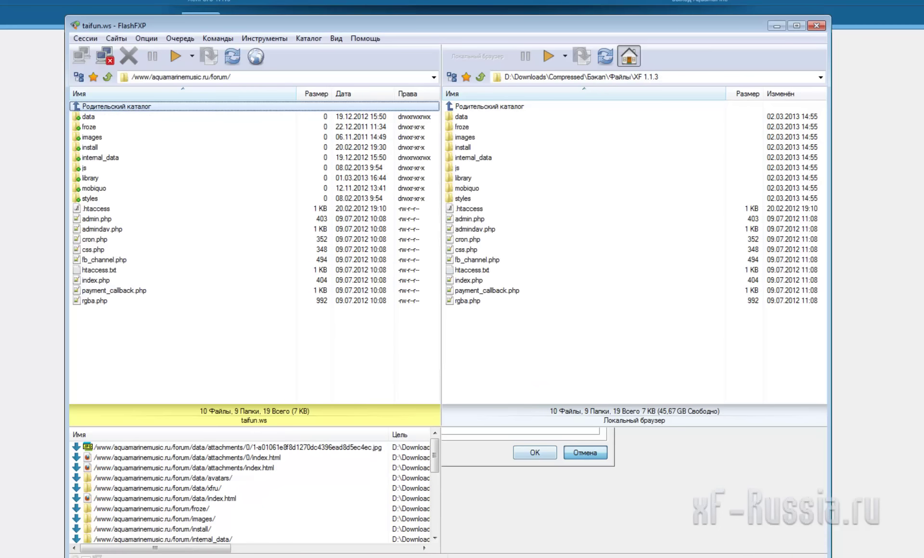
pyautogui.click(166, 477)
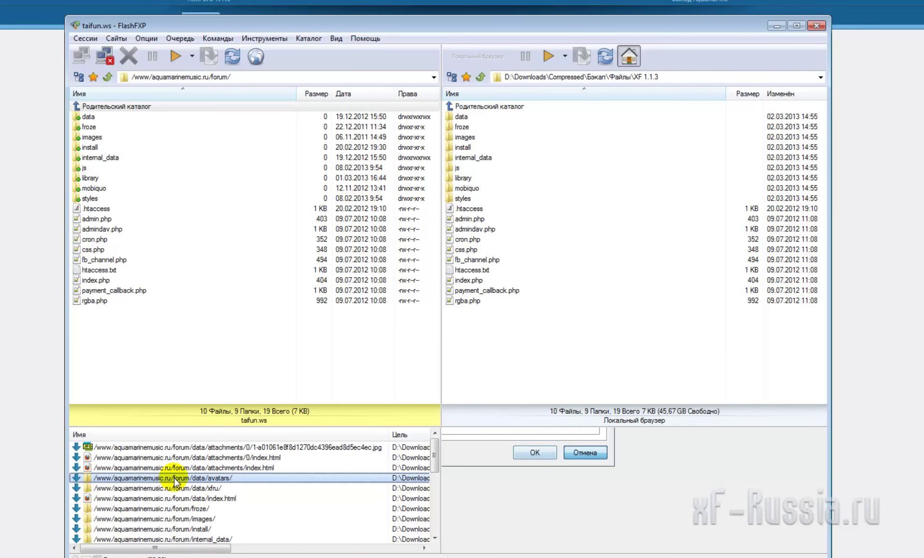
pyautogui.hotkey('ctrl', 'a')
pyautogui.press('Delete')
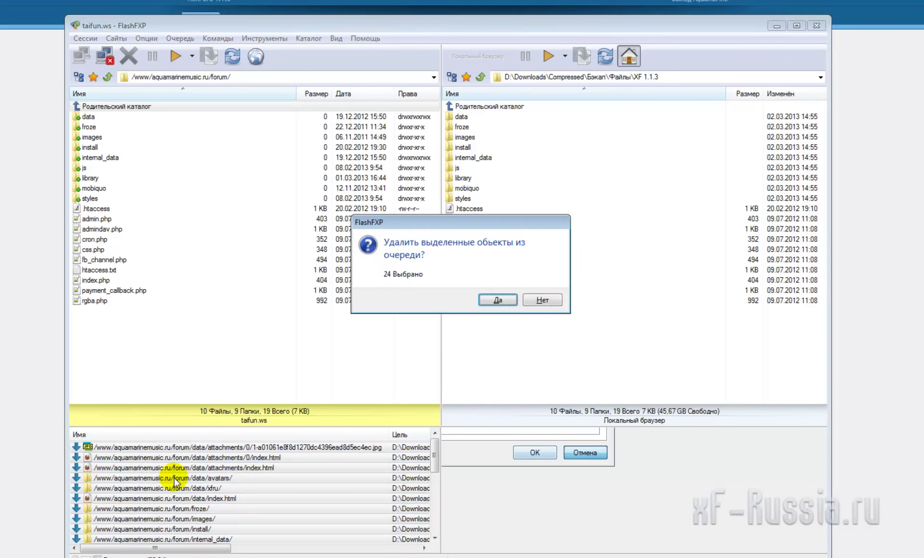
pyautogui.press('Return')
# Select all items in the remote forum folder and bring up their context menu
pyautogui.click(233, 477)
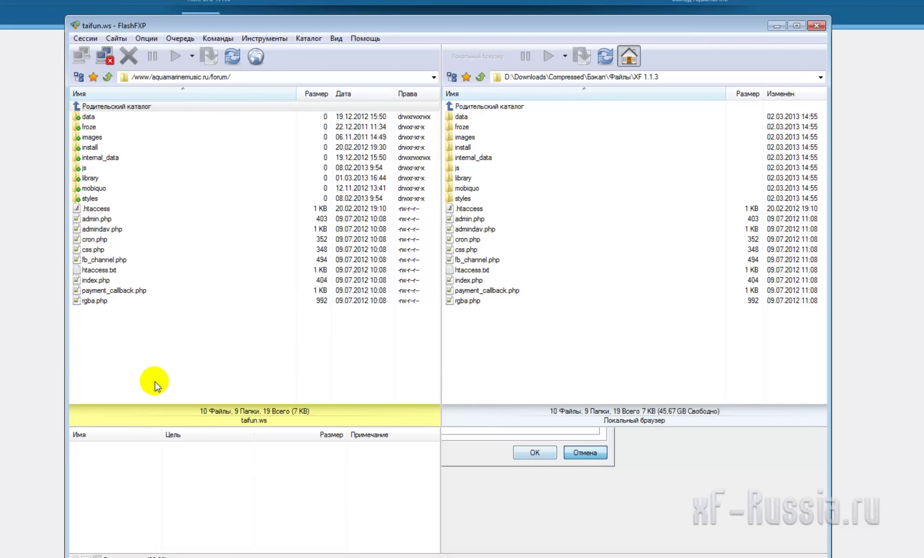
pyautogui.moveTo(138, 330); pyautogui.dragTo(126, 113)
pyautogui.rightClick(130, 349)
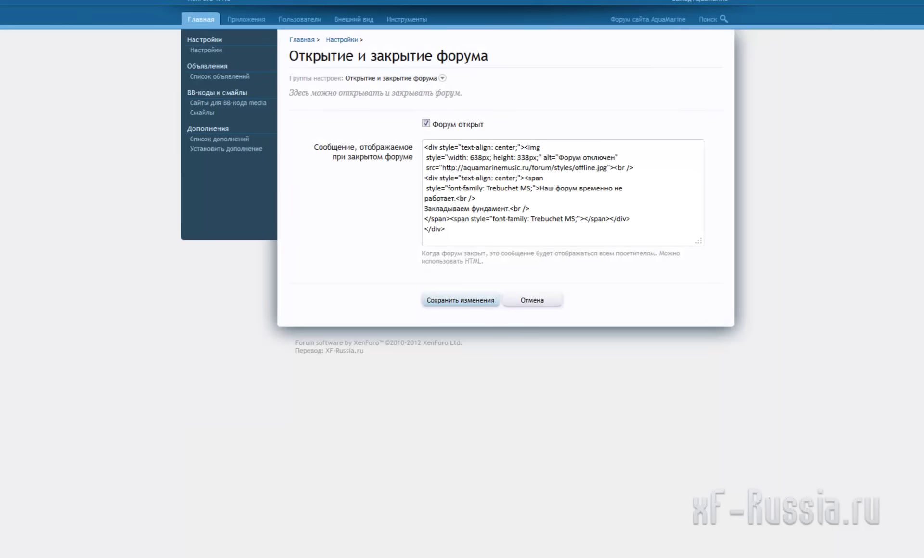
pyautogui.hotkey('alt', 'Tab')
pyautogui.click(213, 375)
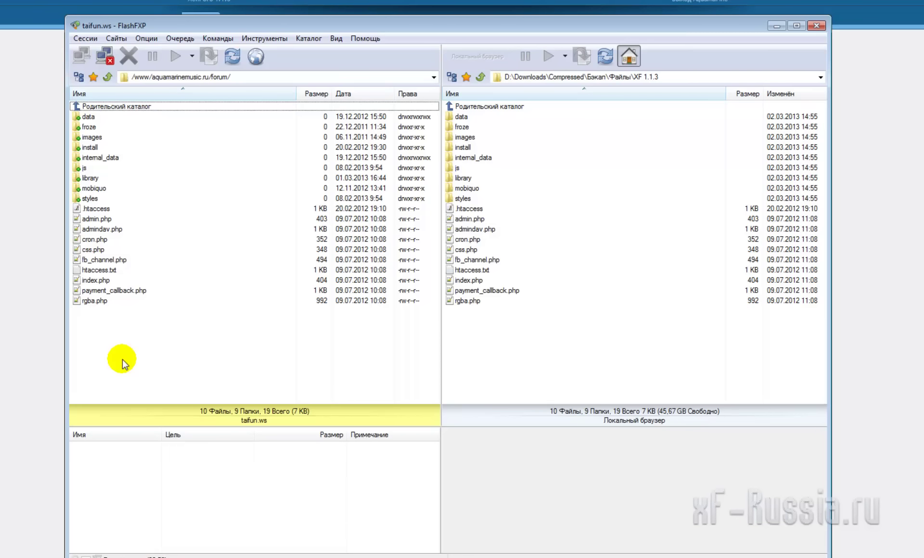
pyautogui.hotkey('alt', 'Tab')
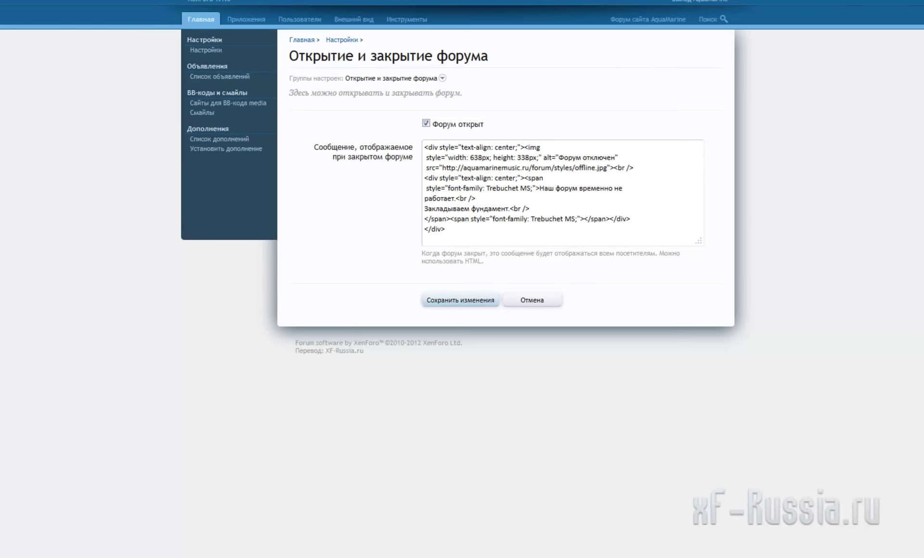